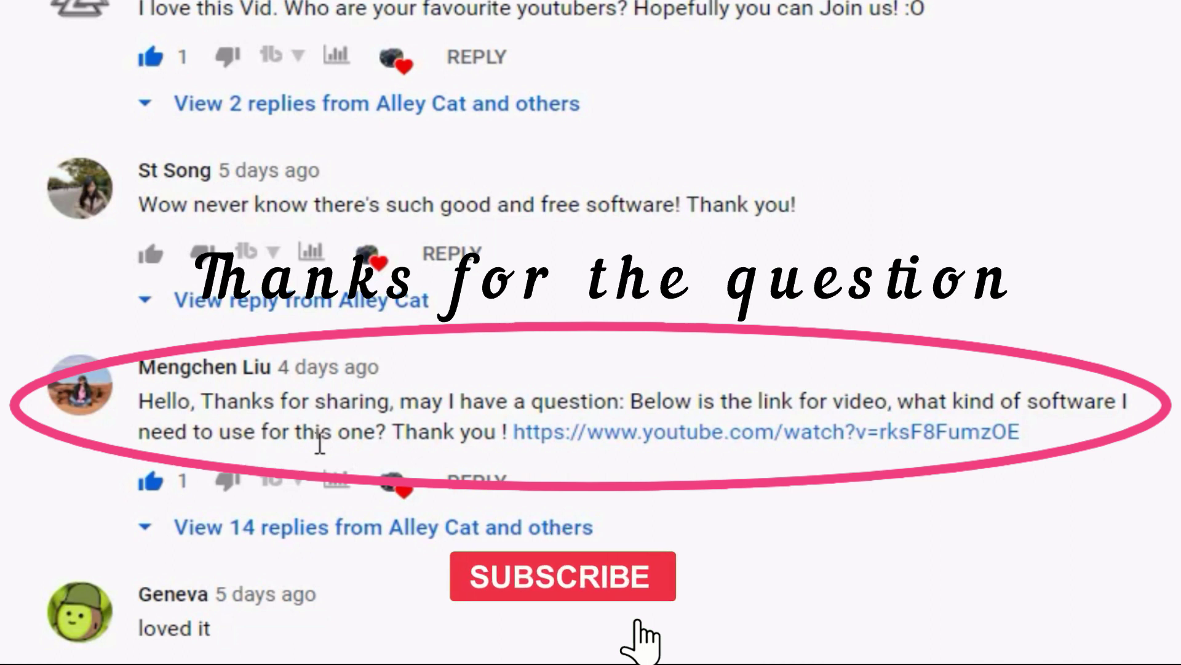
- Open the debate karaoke video from the comment link, let it play, then pause it
click(764, 444)
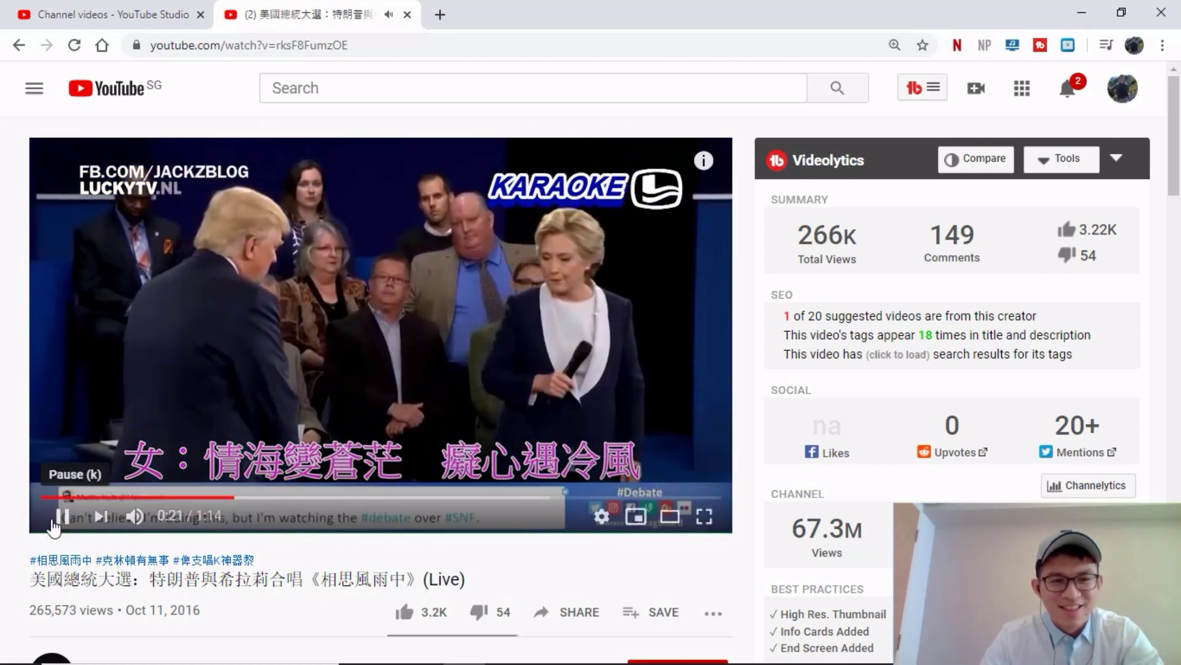
click(61, 519)
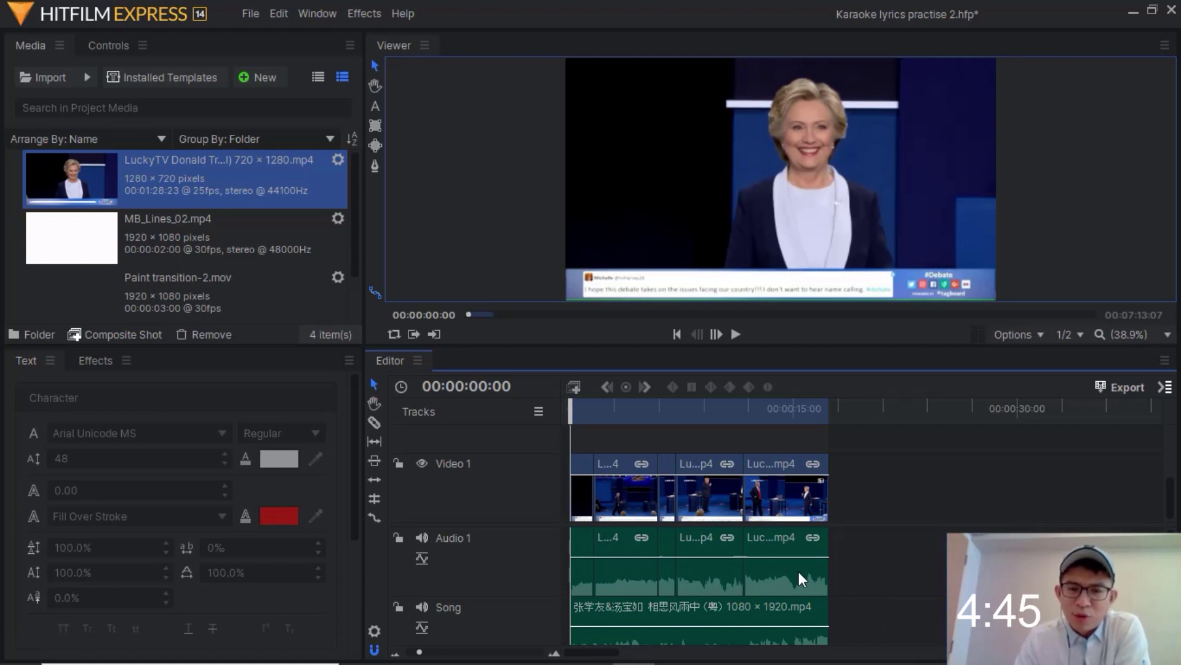
- Lower all three Audio 1 debate clips to about −50 dB and replay the edit
click(652, 565)
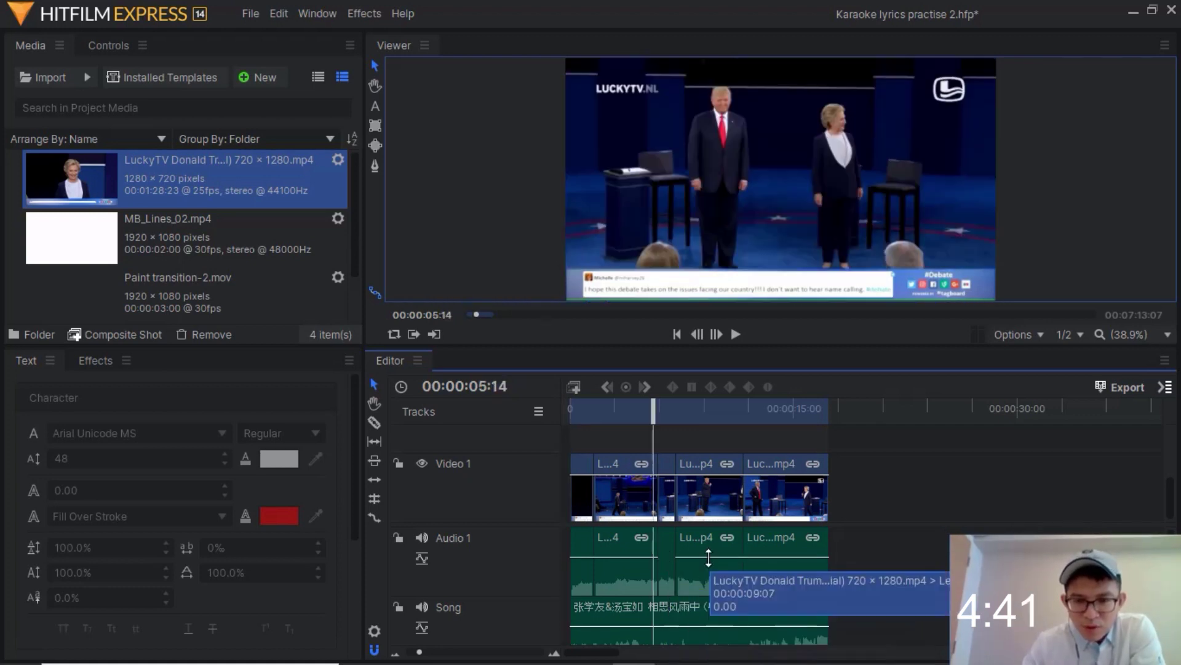
drag(709, 557, 708, 558)
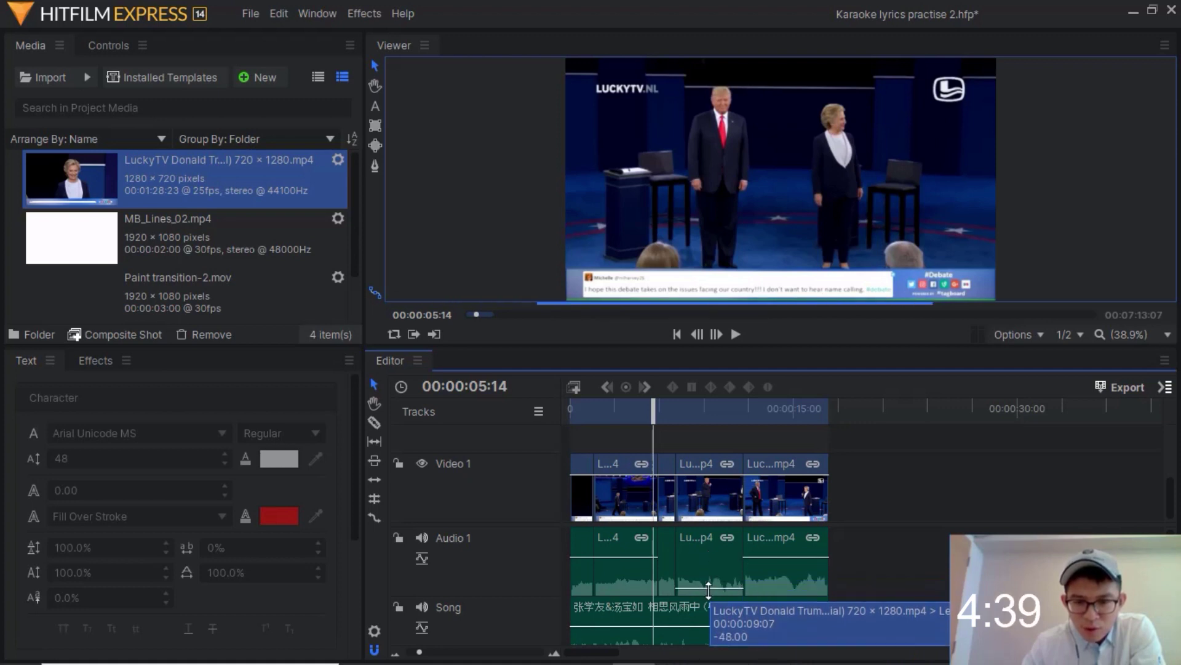
drag(708, 557, 709, 592)
drag(776, 558, 775, 637)
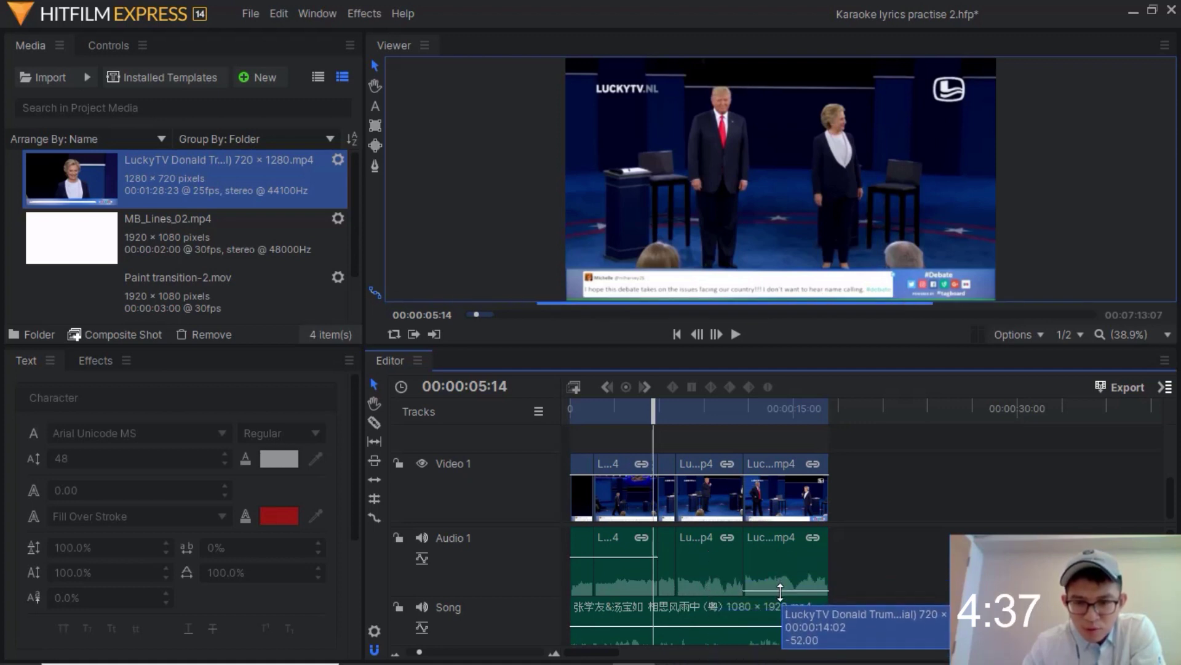
click(737, 333)
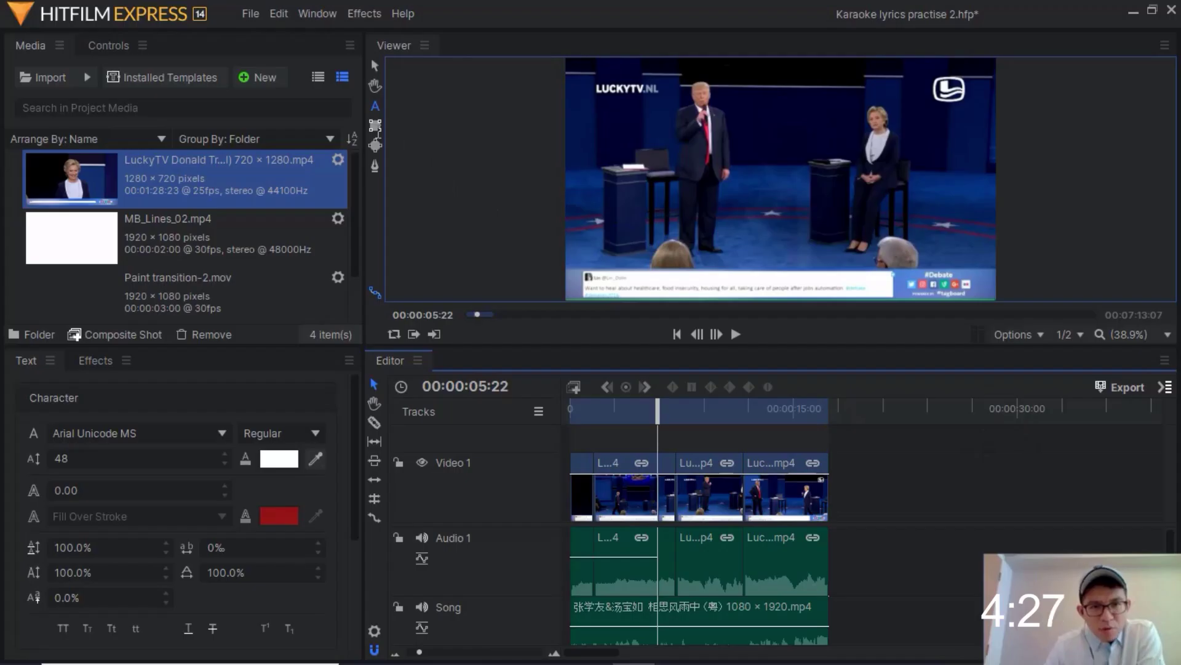
- Draw a text box over the debate footage and rename its Video 2 track 'Lyrics'
click(377, 107)
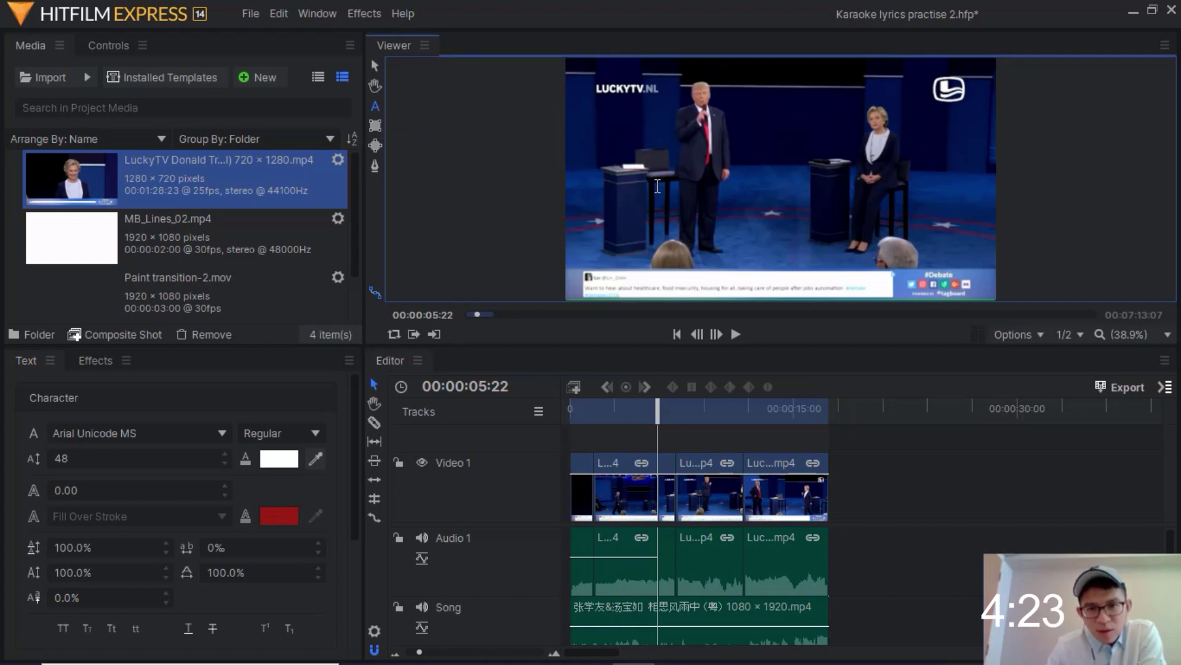
drag(653, 175, 943, 242)
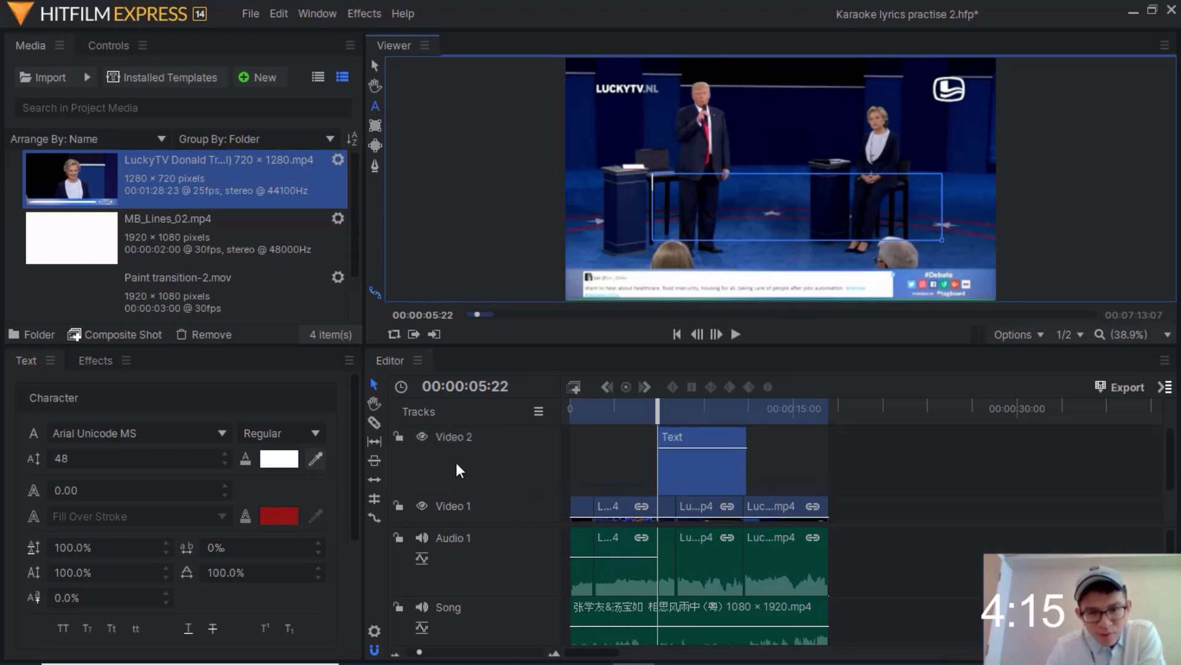
right_click(456, 463)
click(473, 510)
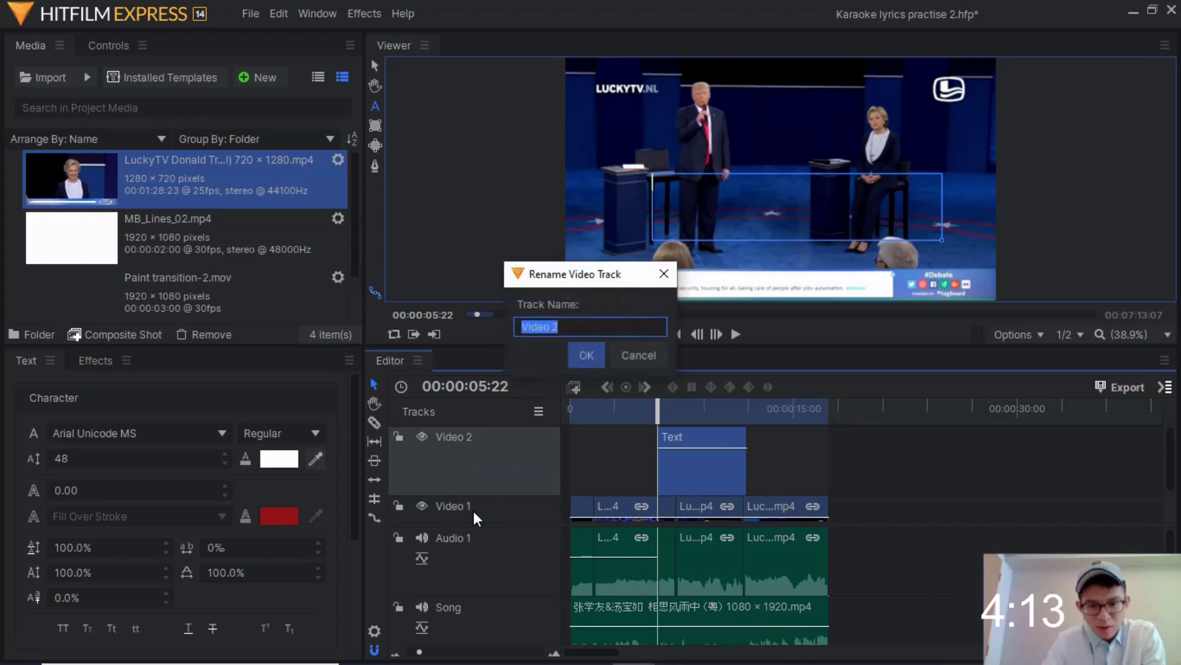
text(Lyrics)
key(Return)
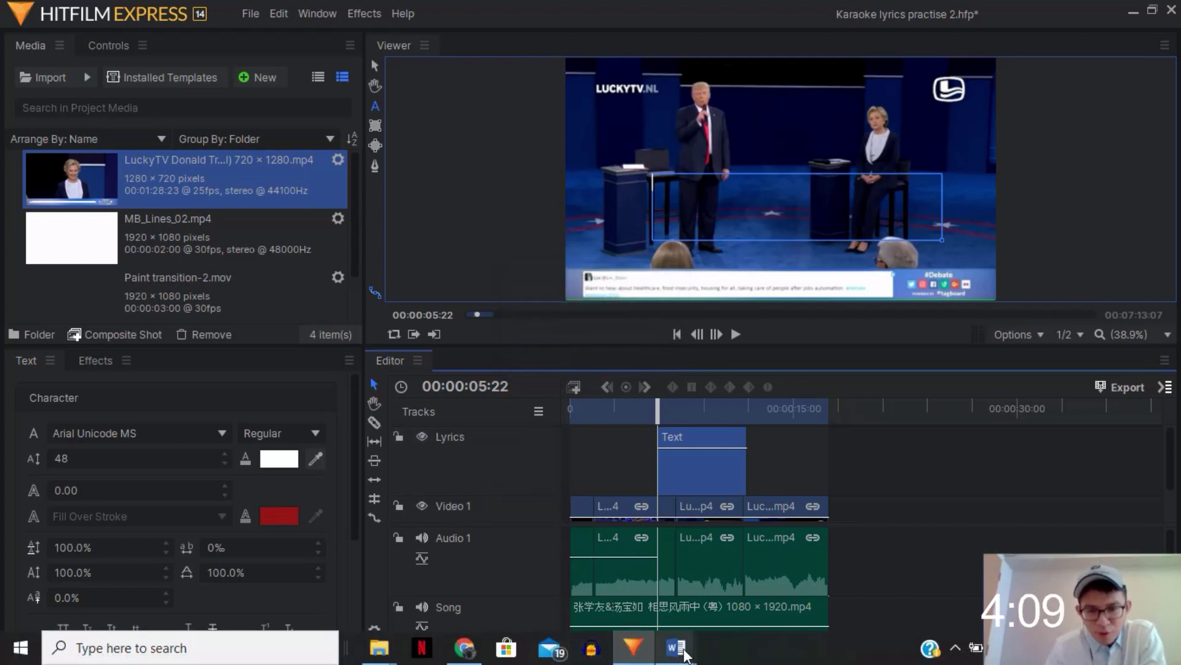
- Paste the first two lyric lines from the Word document into the HitFilm text box
mouse_move(676, 647)
click(763, 600)
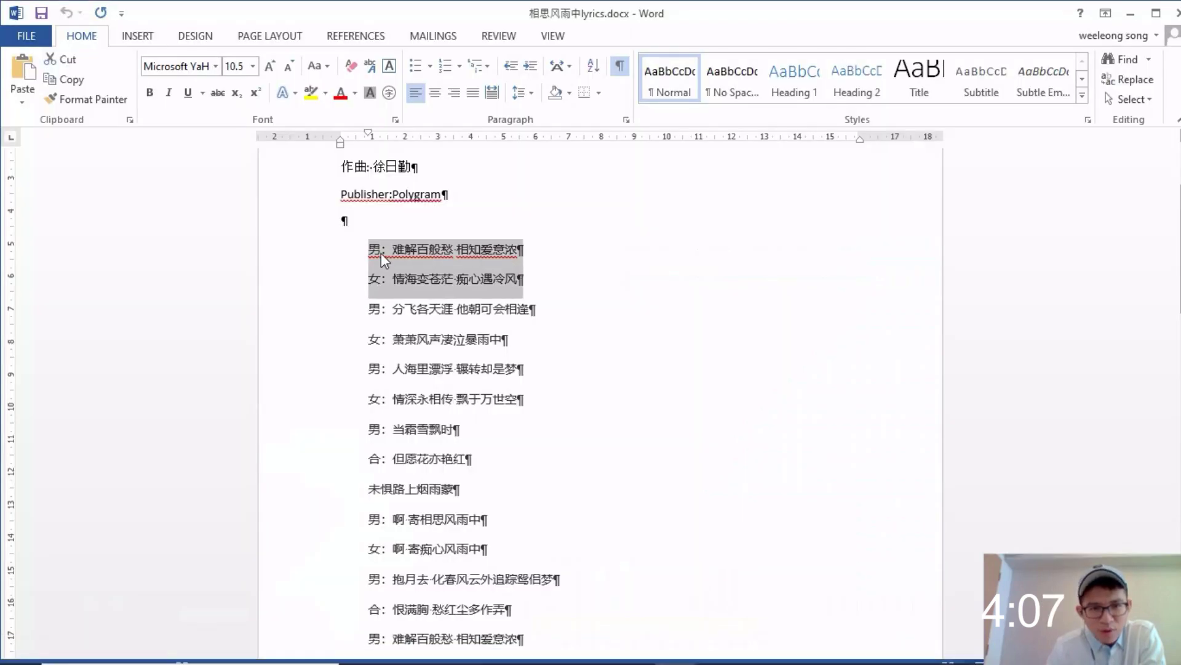
right_click(498, 269)
click(535, 300)
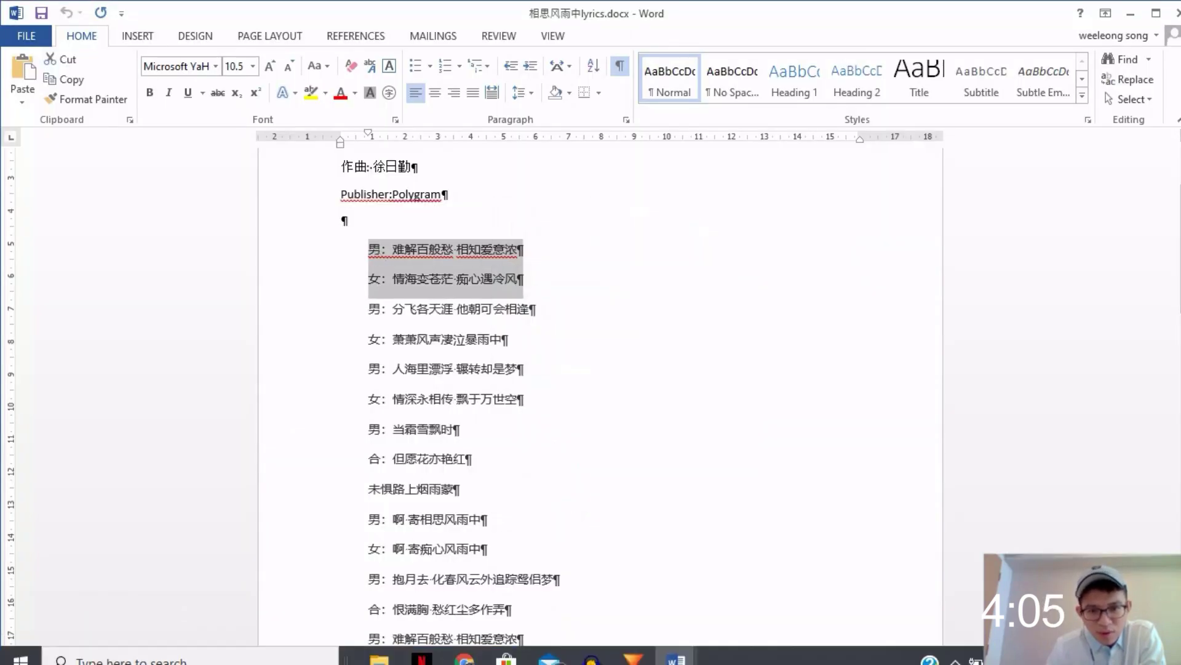
click(634, 647)
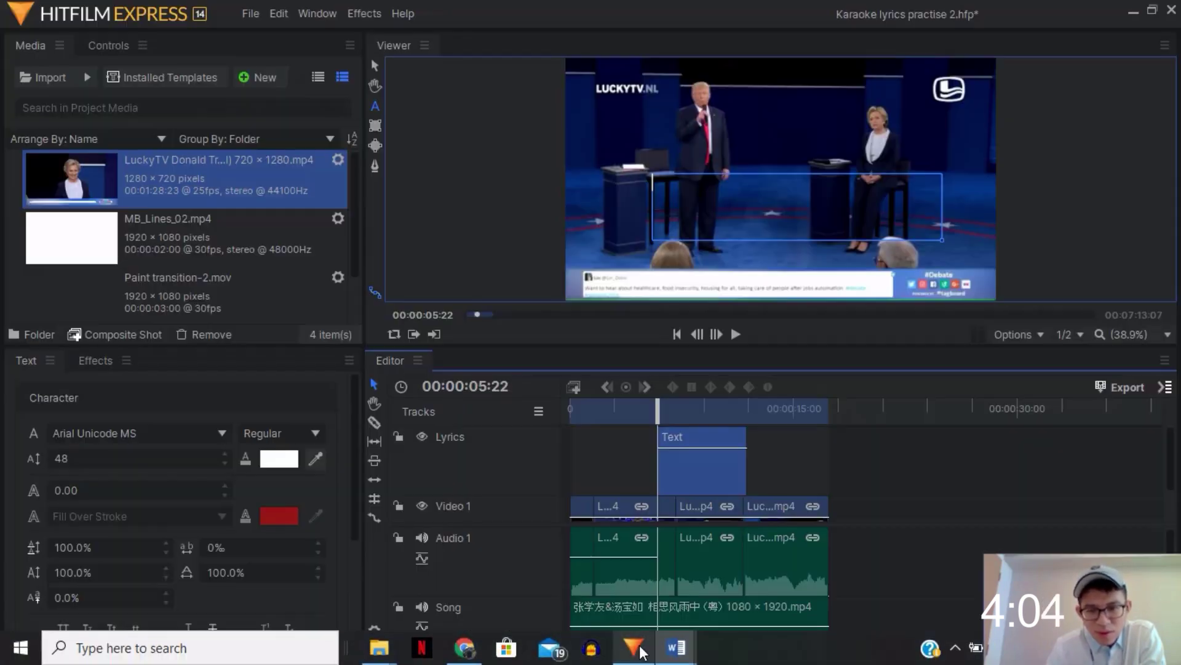
right_click(696, 197)
click(717, 243)
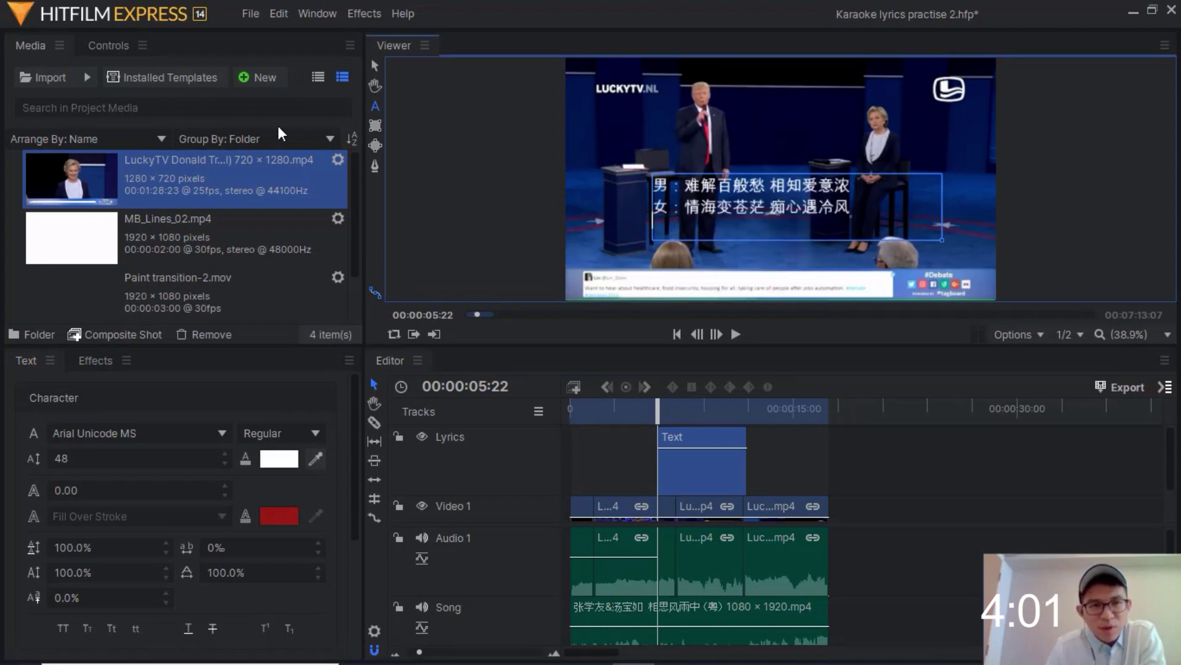
- Move the lyrics lower in the frame using the text clip's Transform Position Y
click(112, 46)
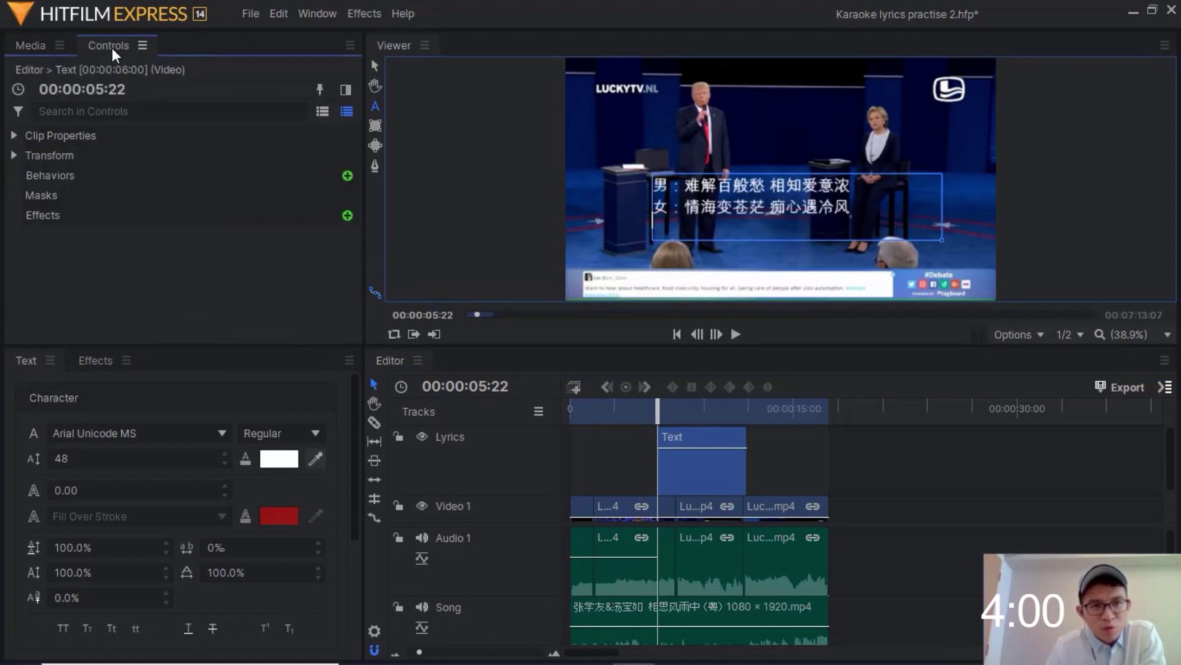
click(14, 154)
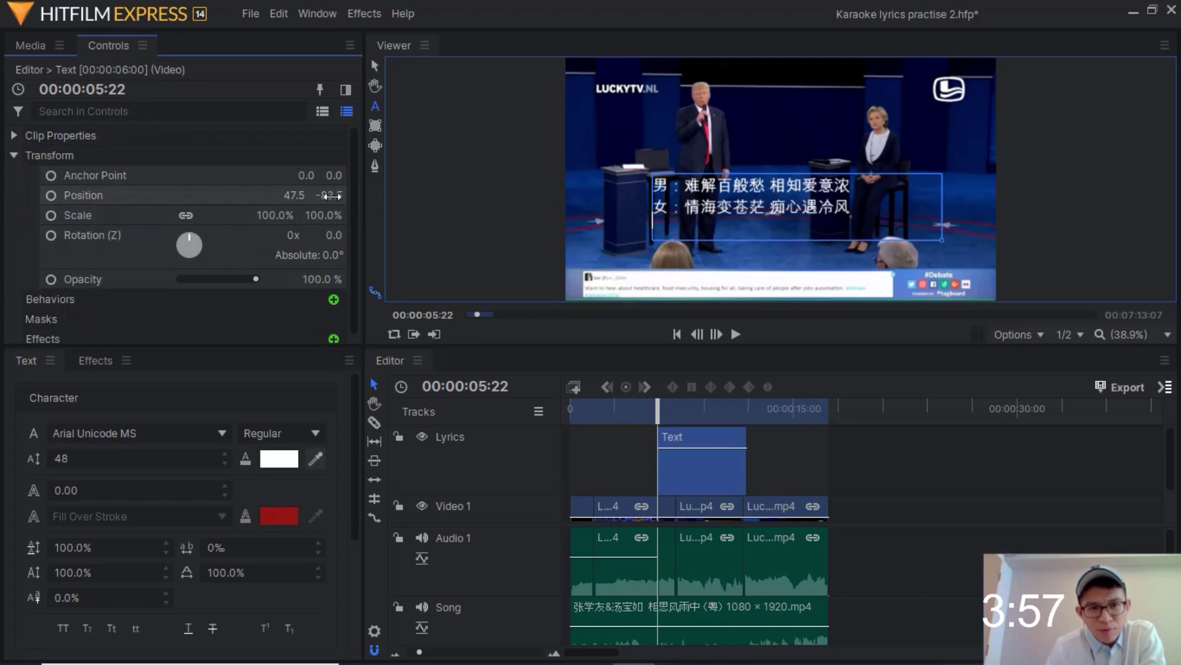
drag(331, 195, 279, 194)
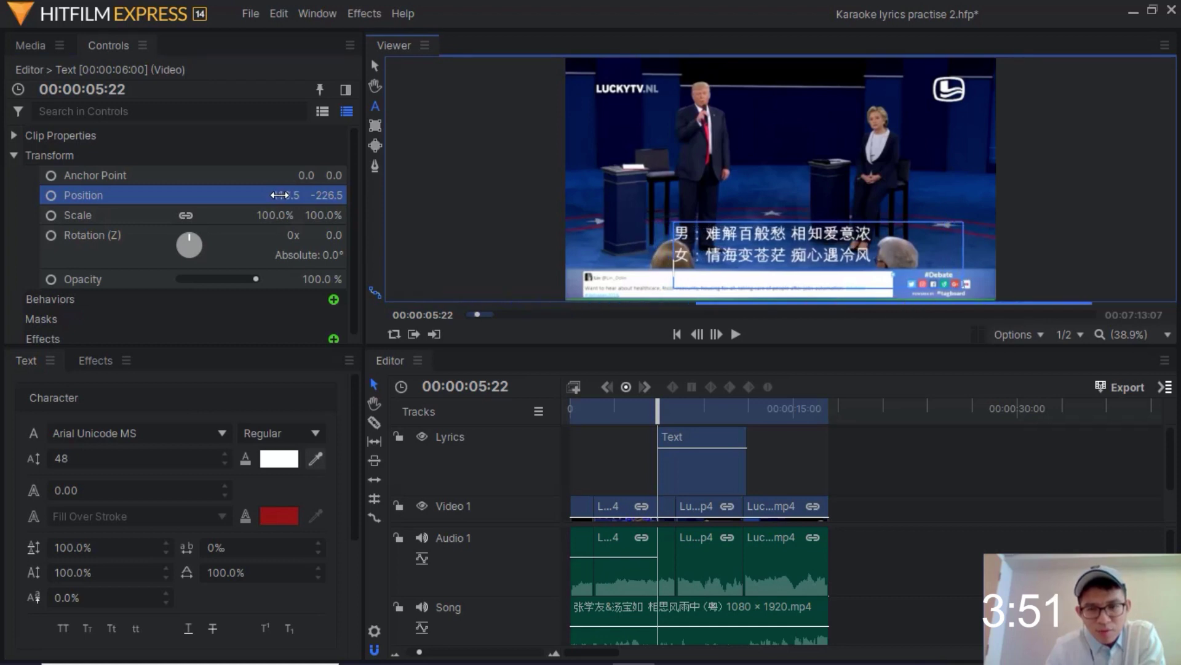
- Paste a copy of the lyrics text clip later on the Lyrics track, then reselect the first clip
click(736, 164)
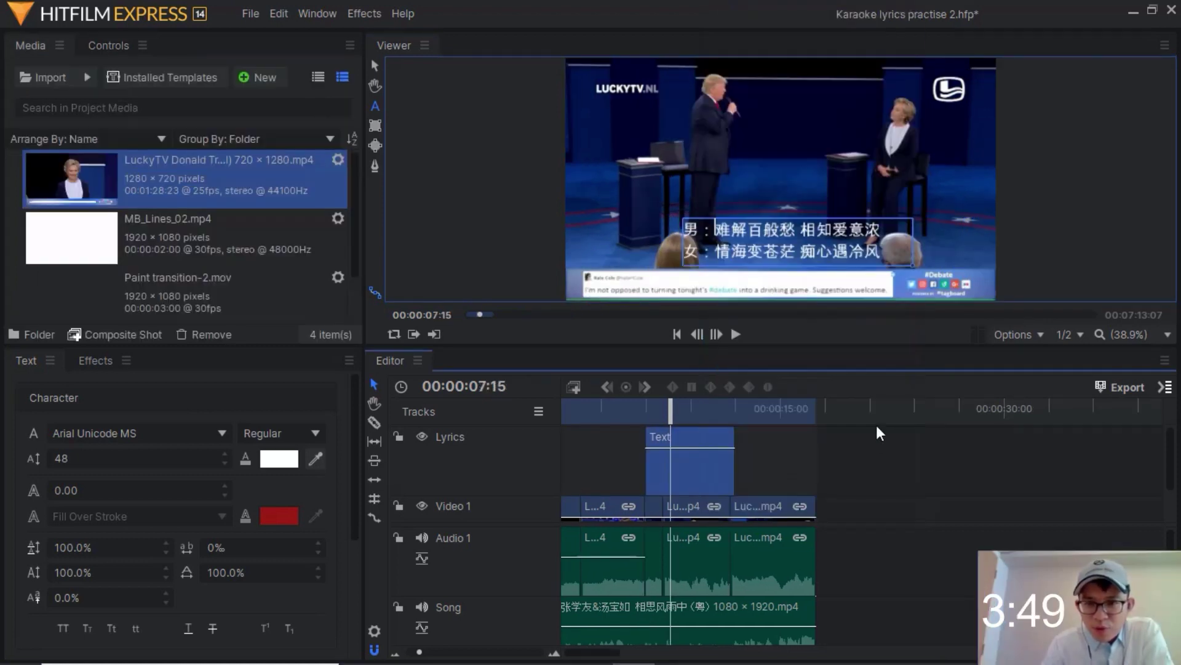
click(855, 408)
right_click(886, 450)
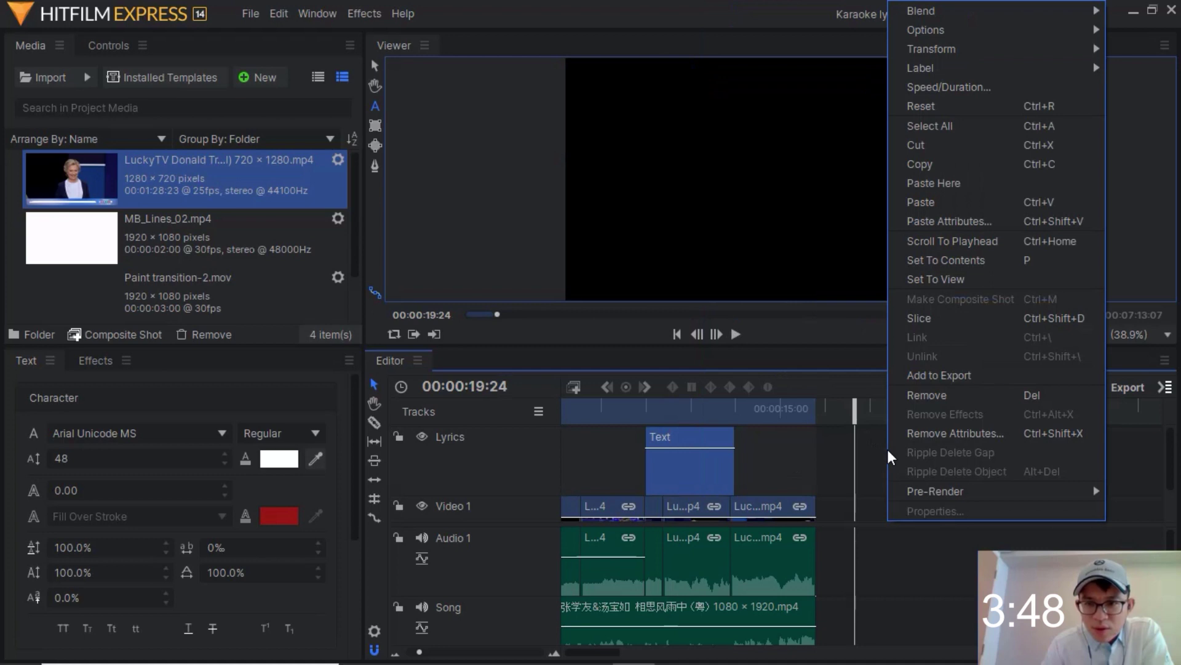
click(922, 202)
click(673, 411)
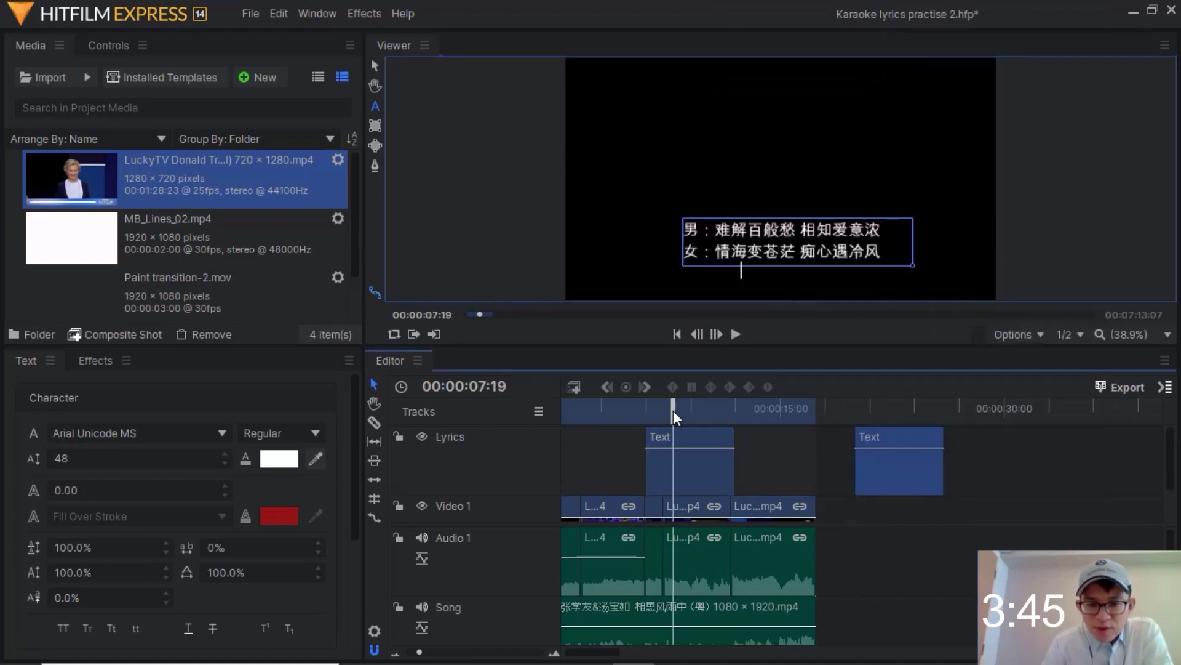
click(696, 435)
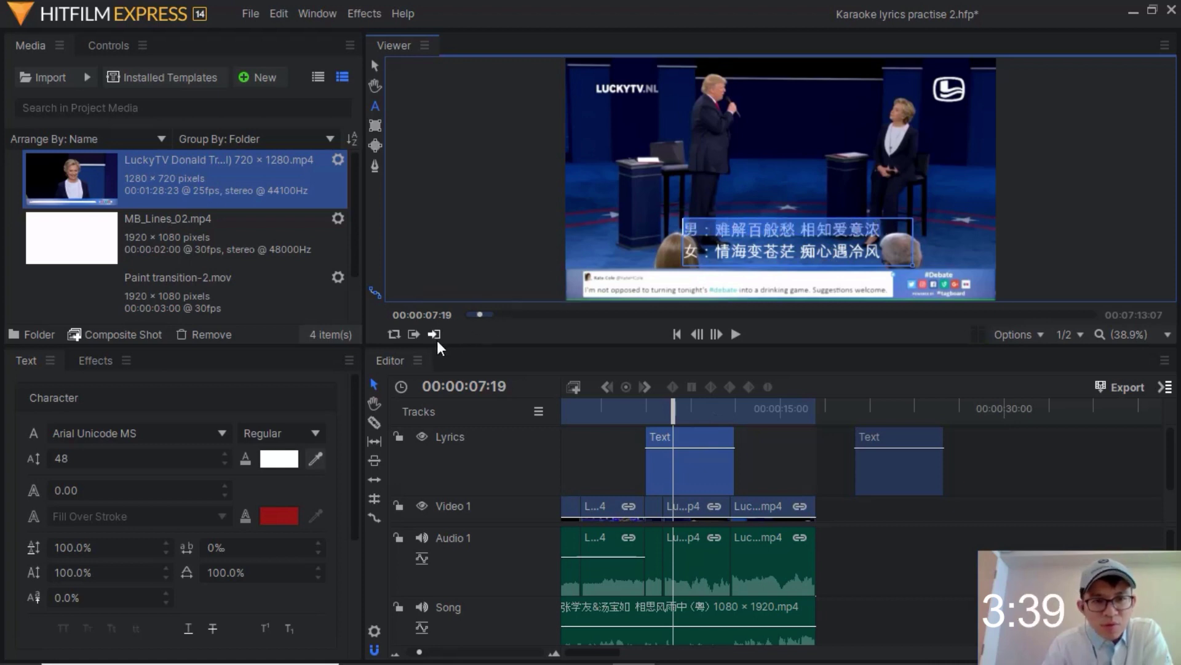
- Change the lyrics text colour to blue, then to magenta
click(279, 459)
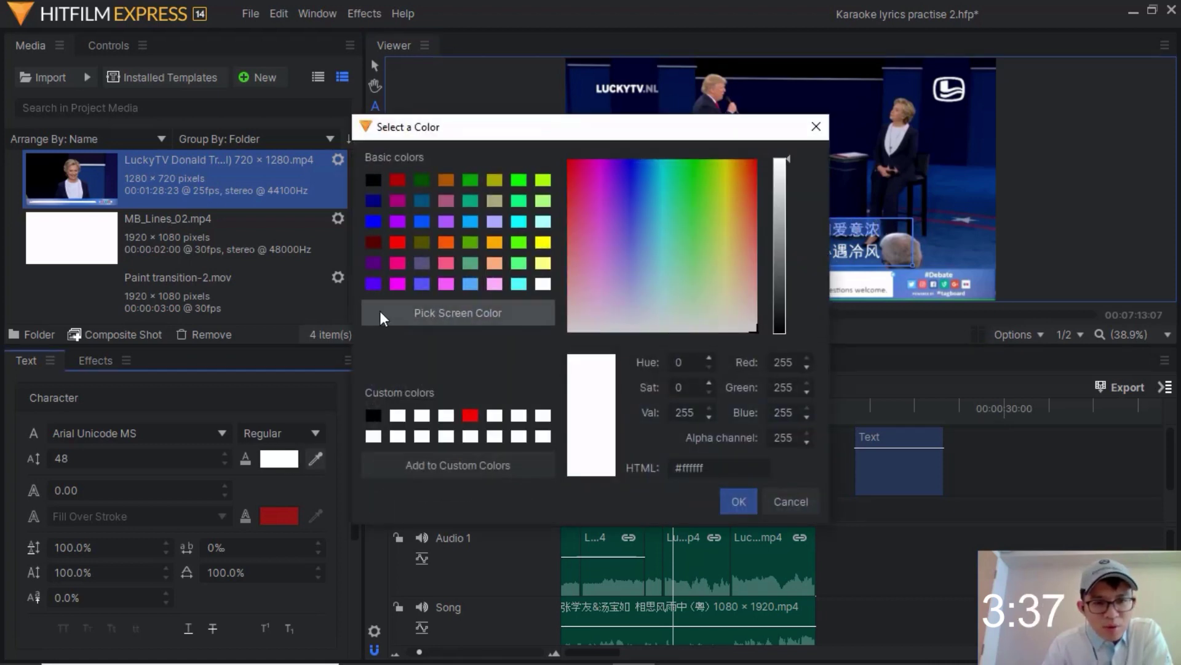
click(421, 224)
click(730, 500)
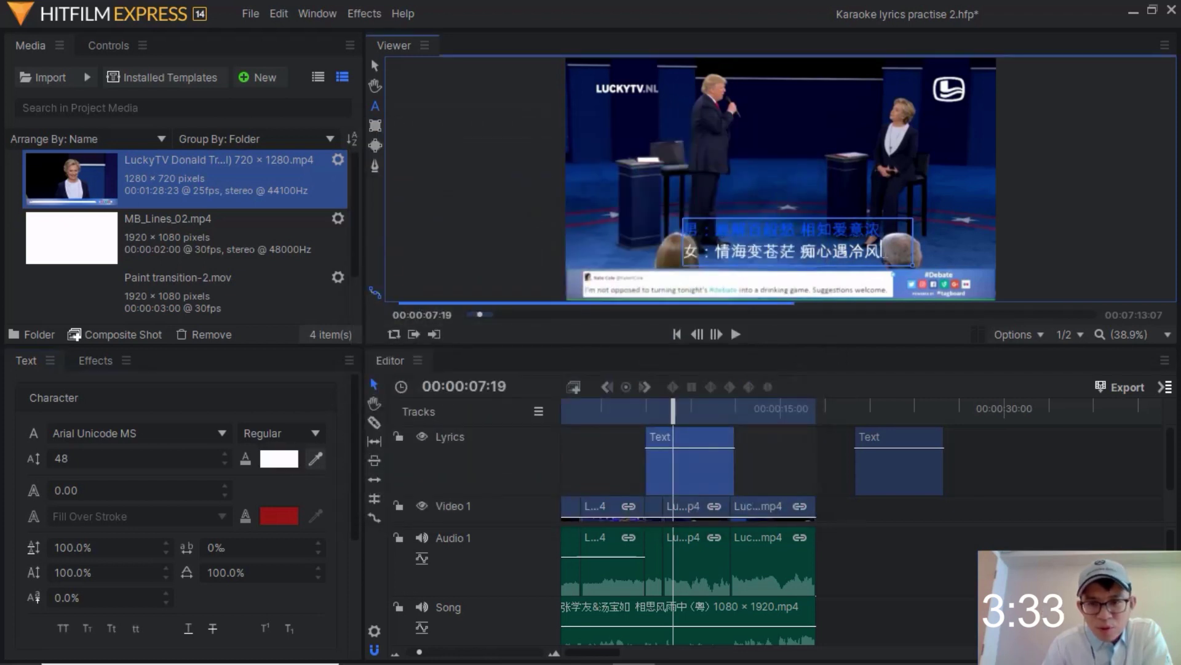
click(275, 459)
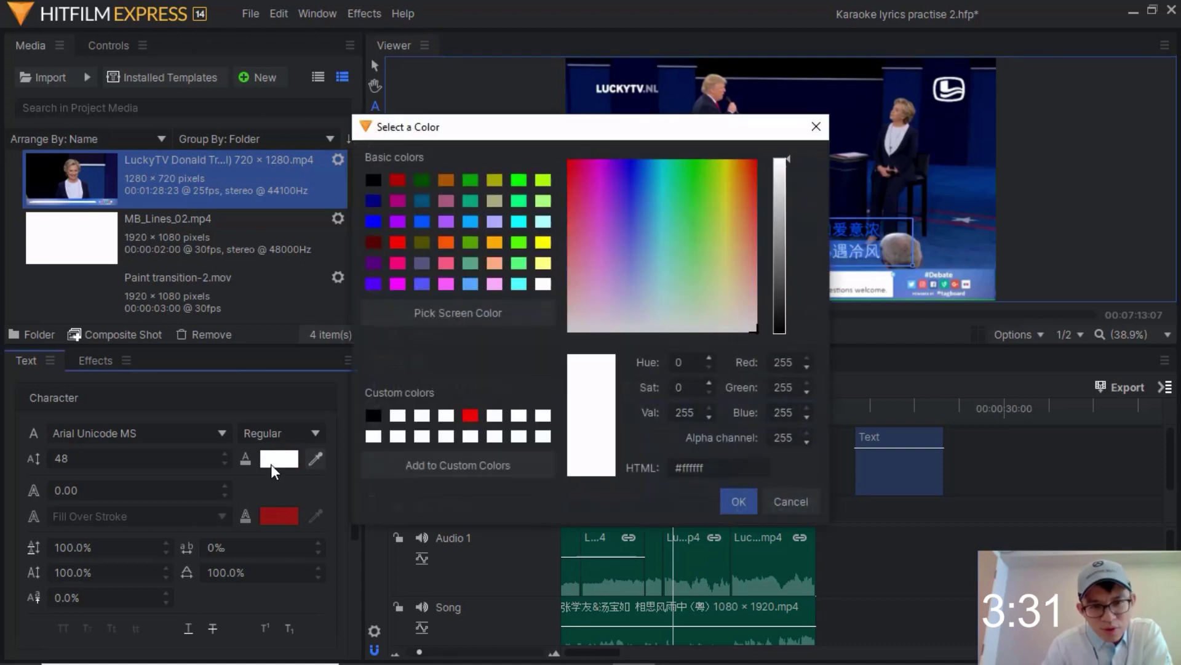
click(446, 284)
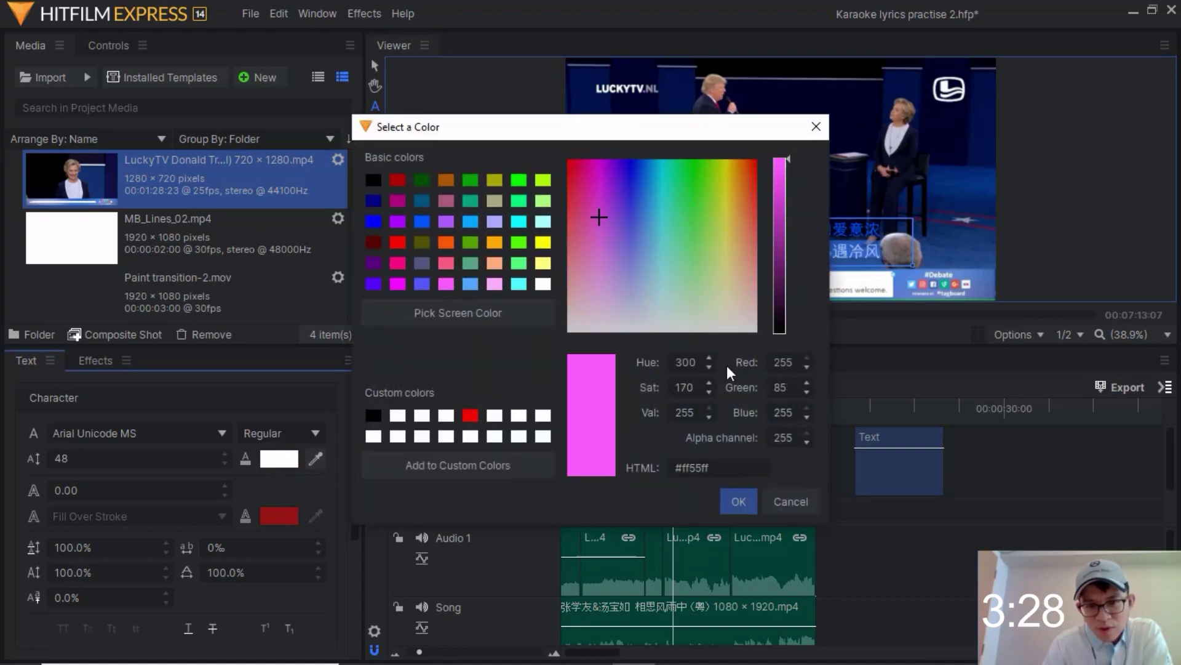
click(739, 502)
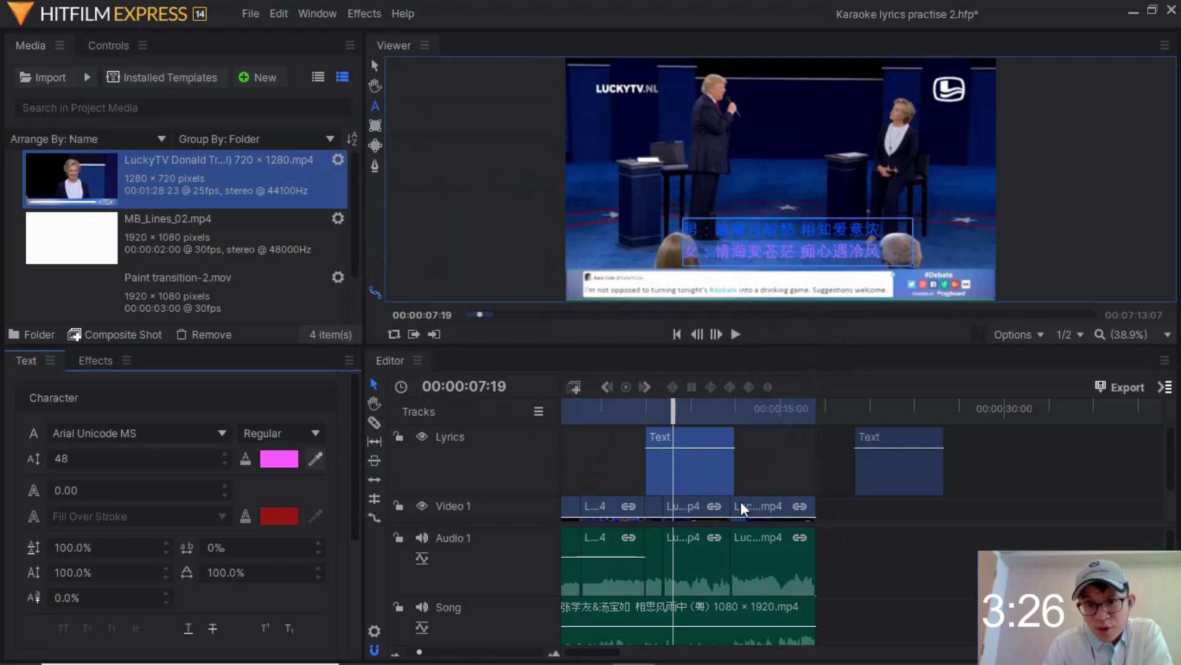
click(861, 412)
- Rename the Lyrics track 'Blue and pink'
drag(649, 408, 650, 406)
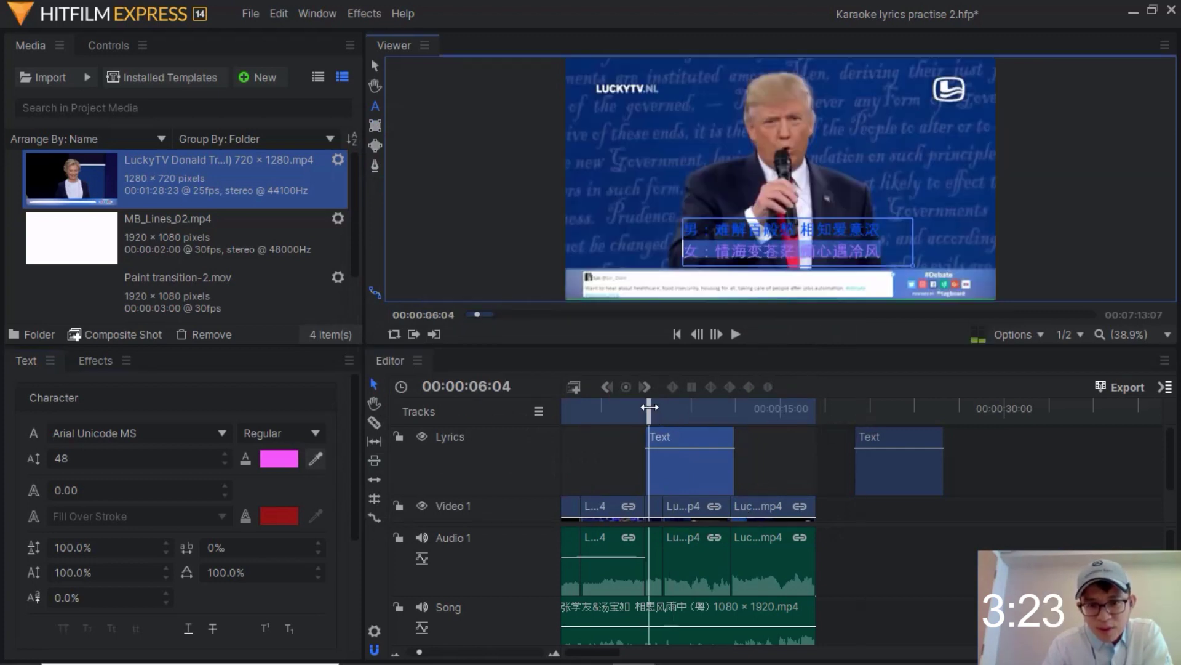
right_click(465, 456)
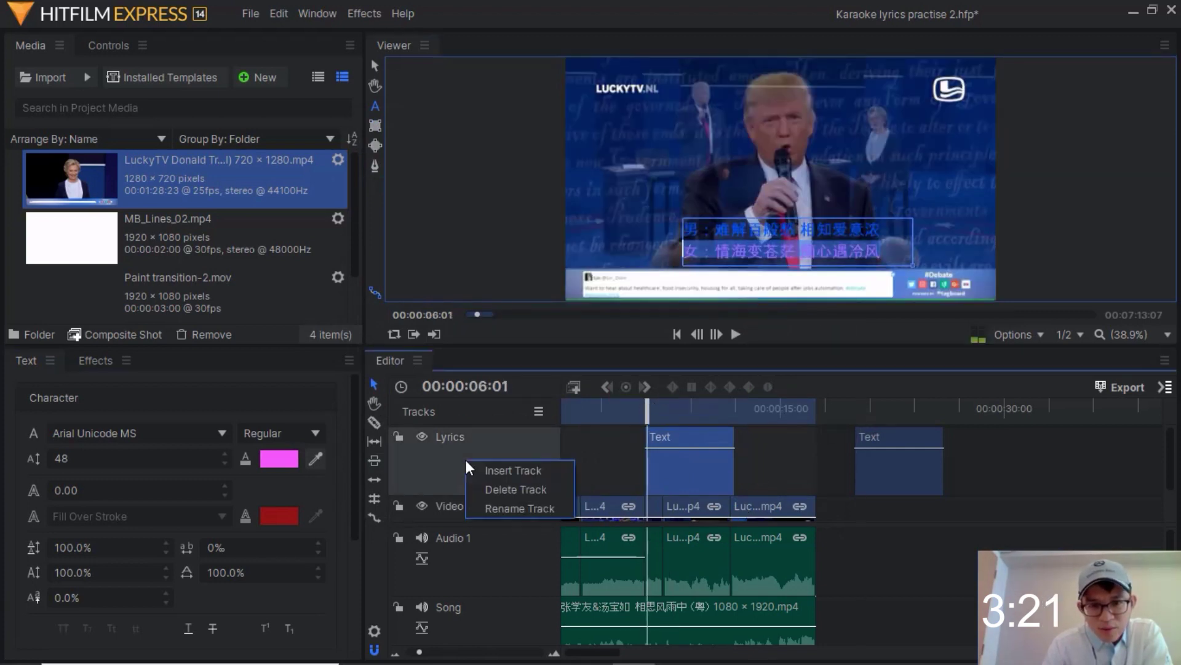
click(485, 505)
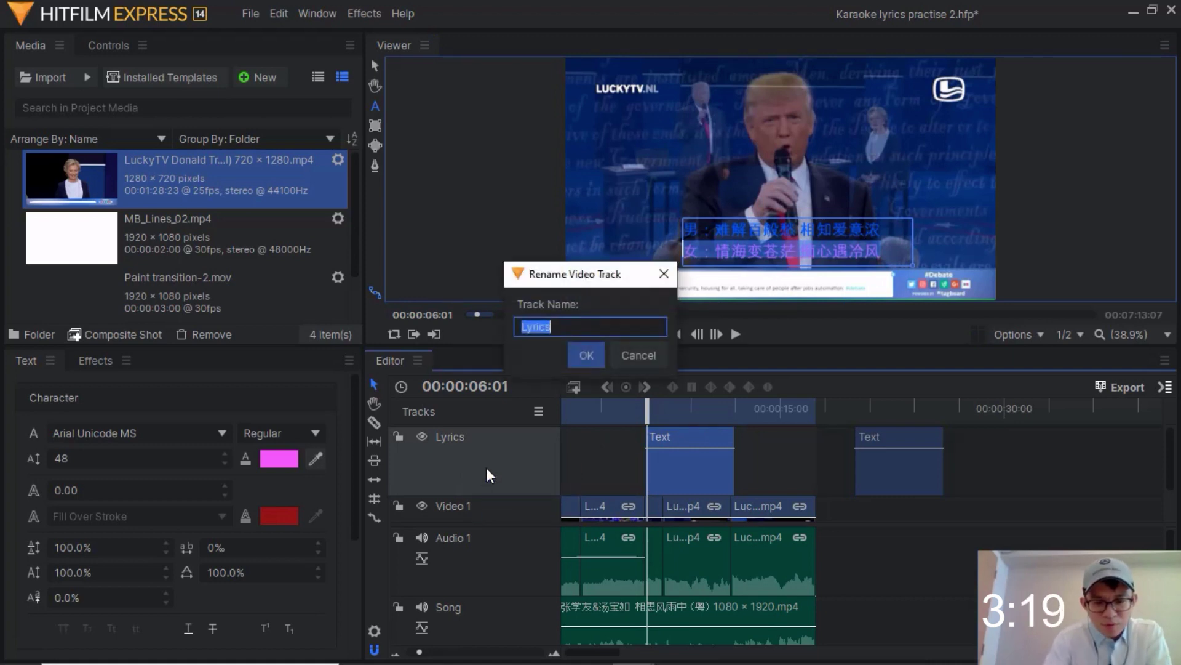
text(Blue and )
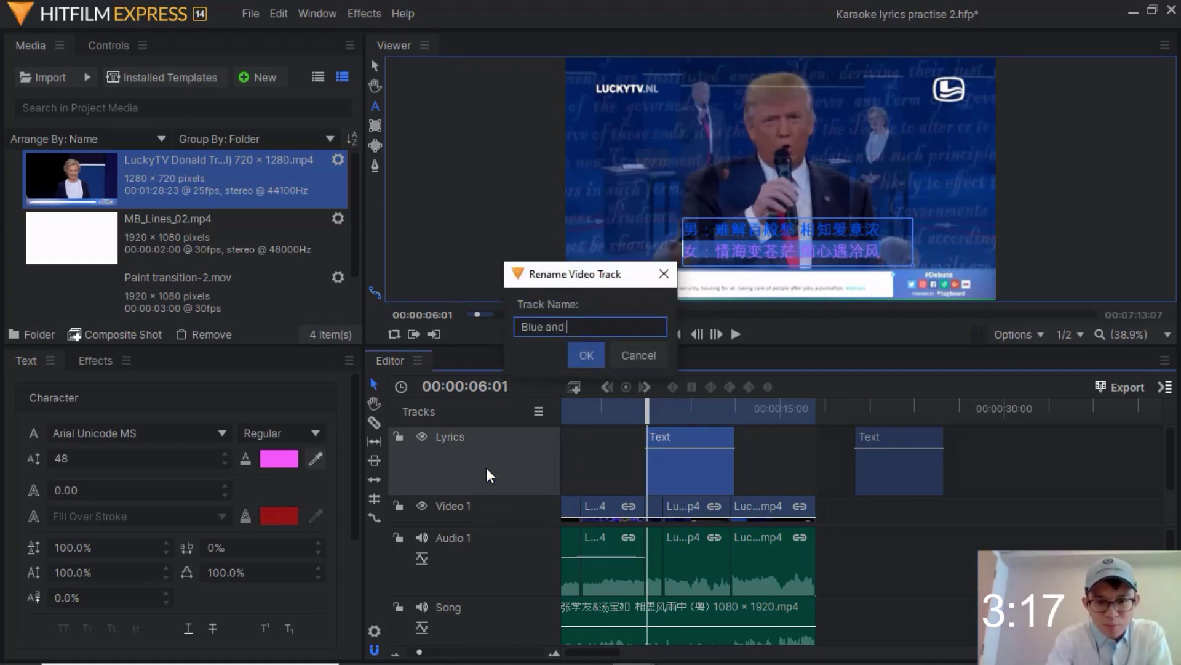
text(pic)
key(BackSpace)
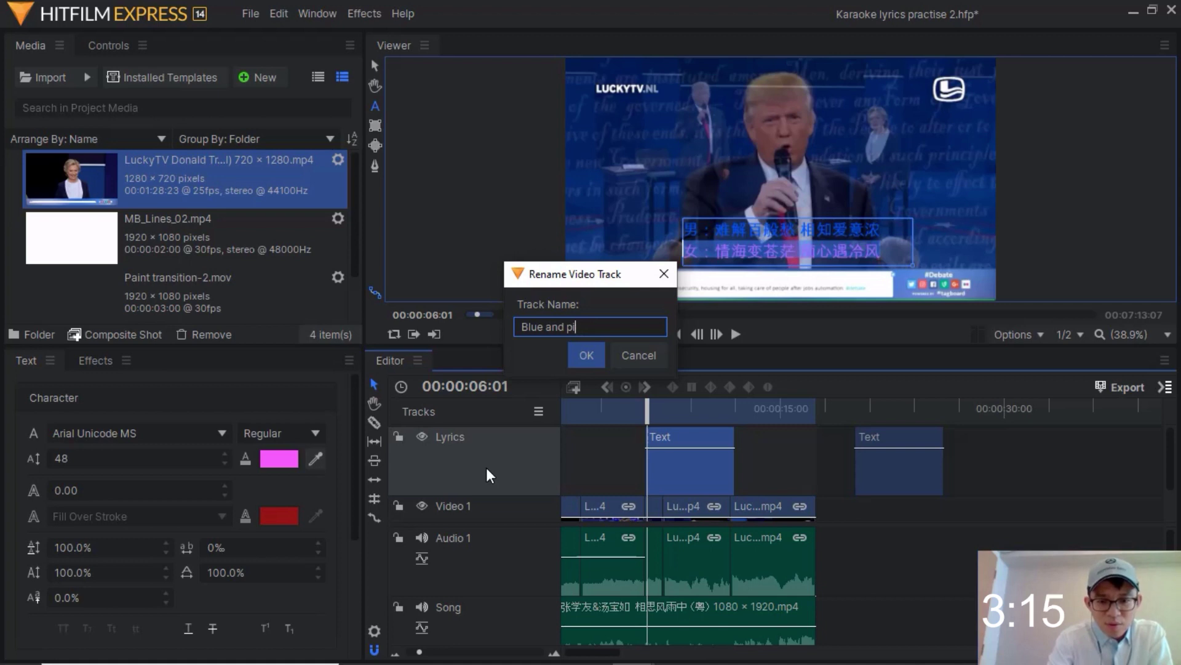
text(nk)
key(Return)
- Insert a new video track named 'White' and drag the lyrics Text clip onto it
right_click(486, 467)
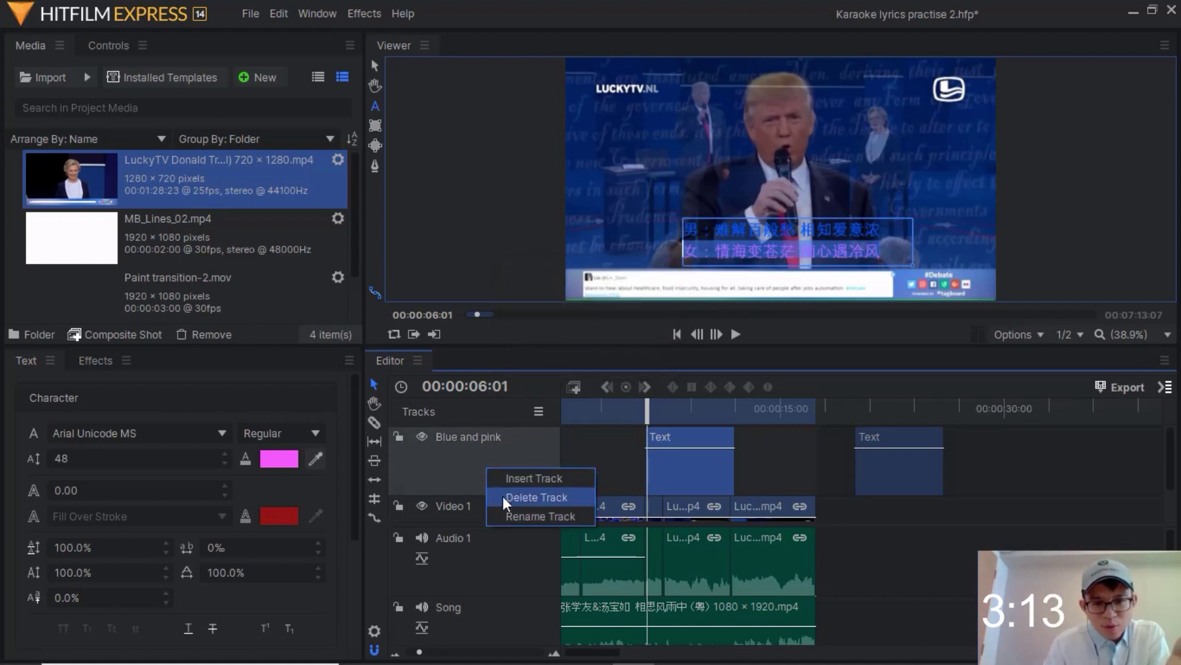
click(517, 476)
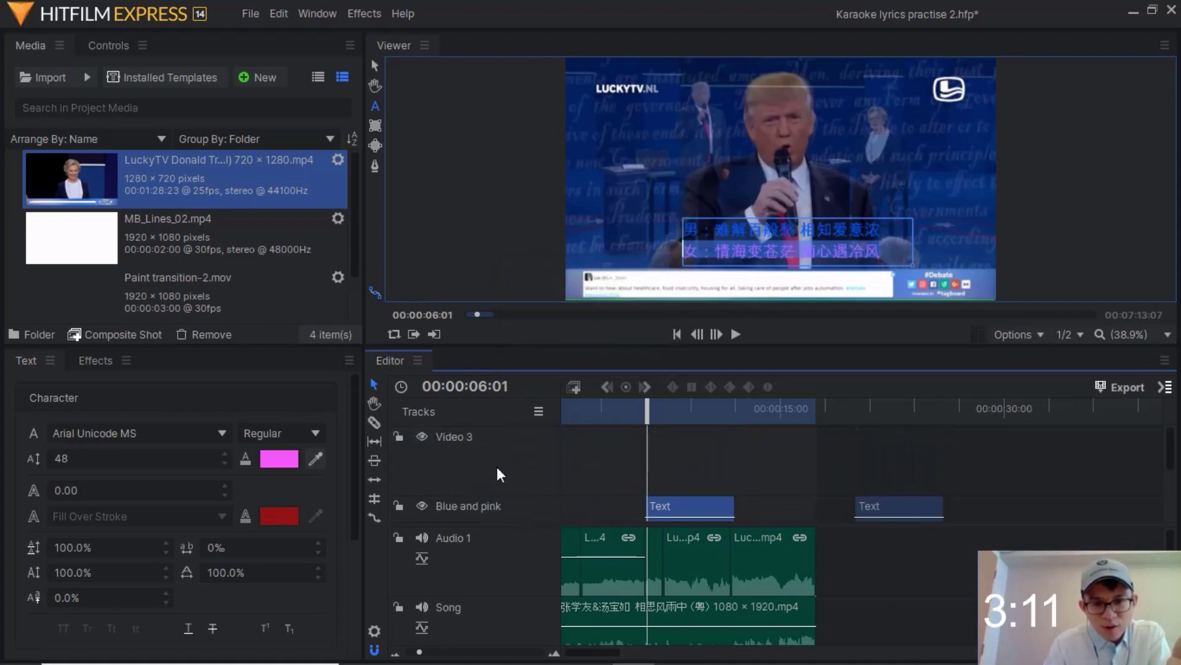
right_click(507, 469)
click(526, 516)
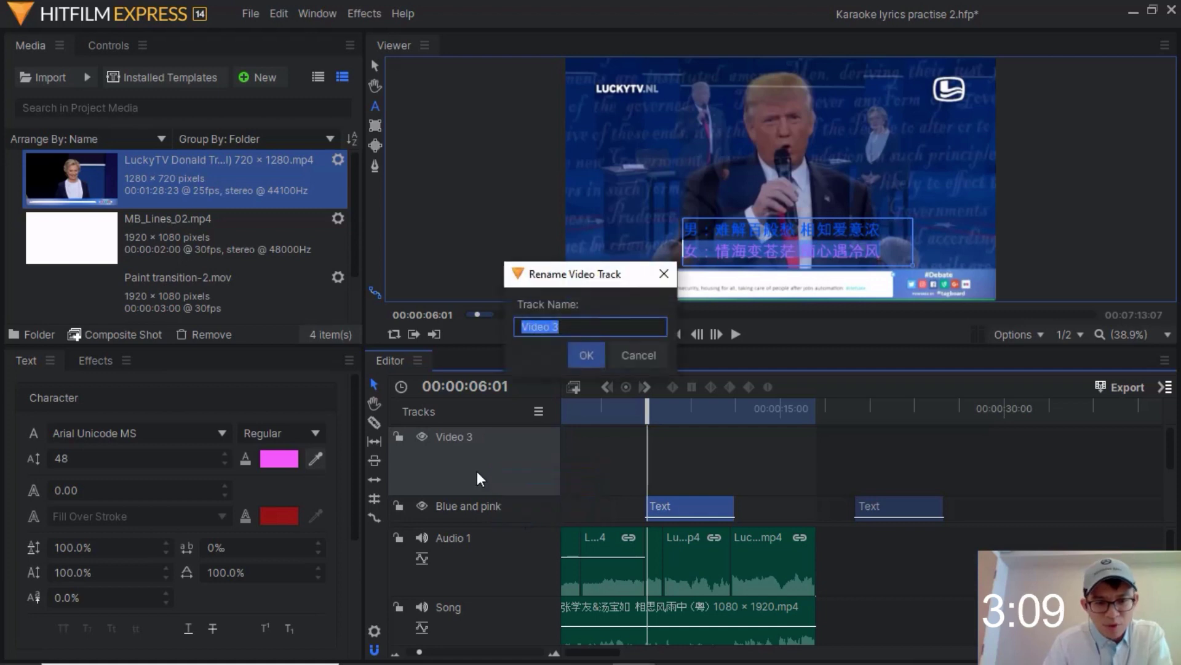
text(White)
key(Return)
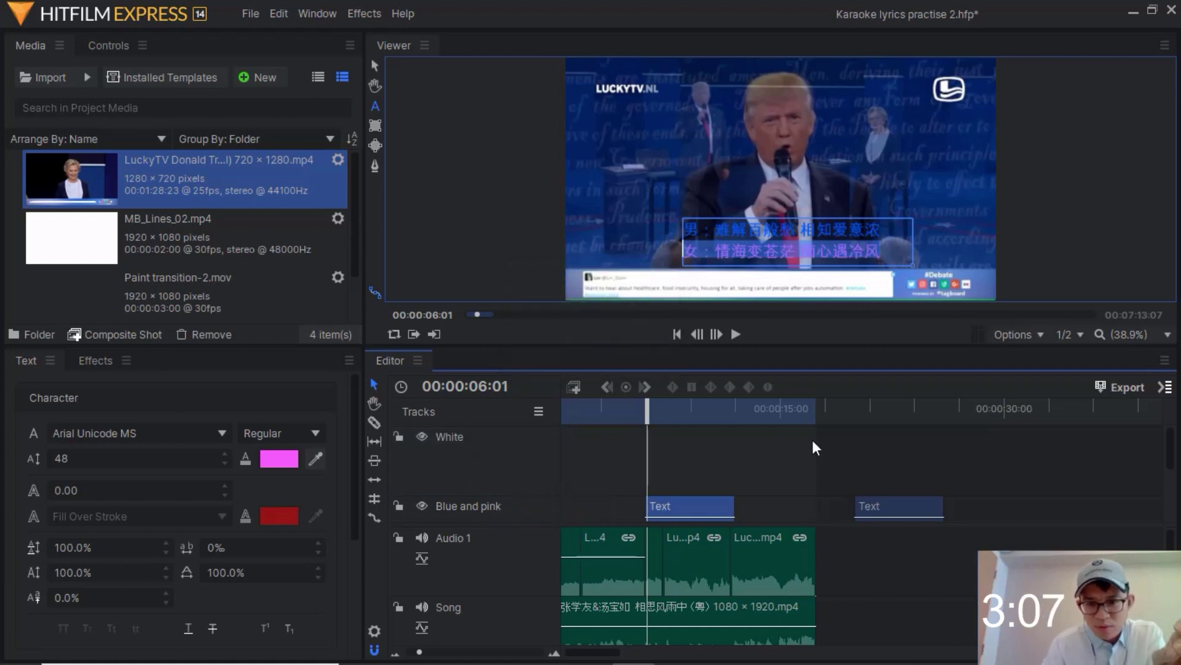
mouse_move(913, 503)
mouse_down()
mouse_move(858, 455)
mouse_move(704, 456)
mouse_up()
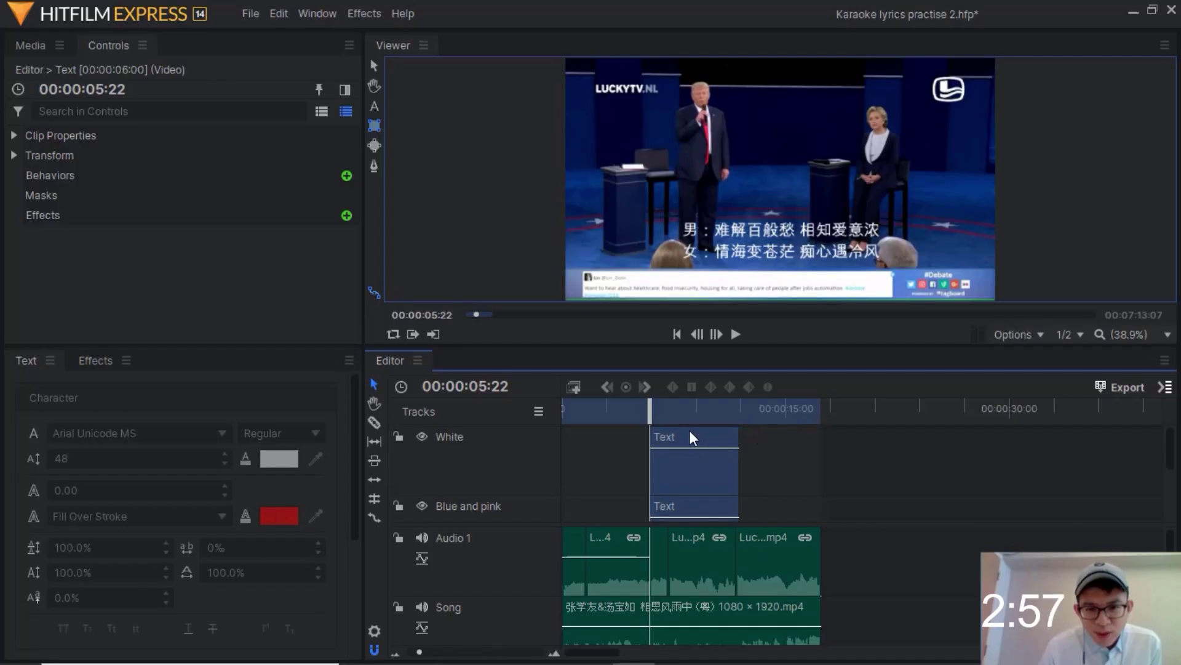
- Draw a rectangle mask over the White clip's top lyric line and invert it
click(690, 430)
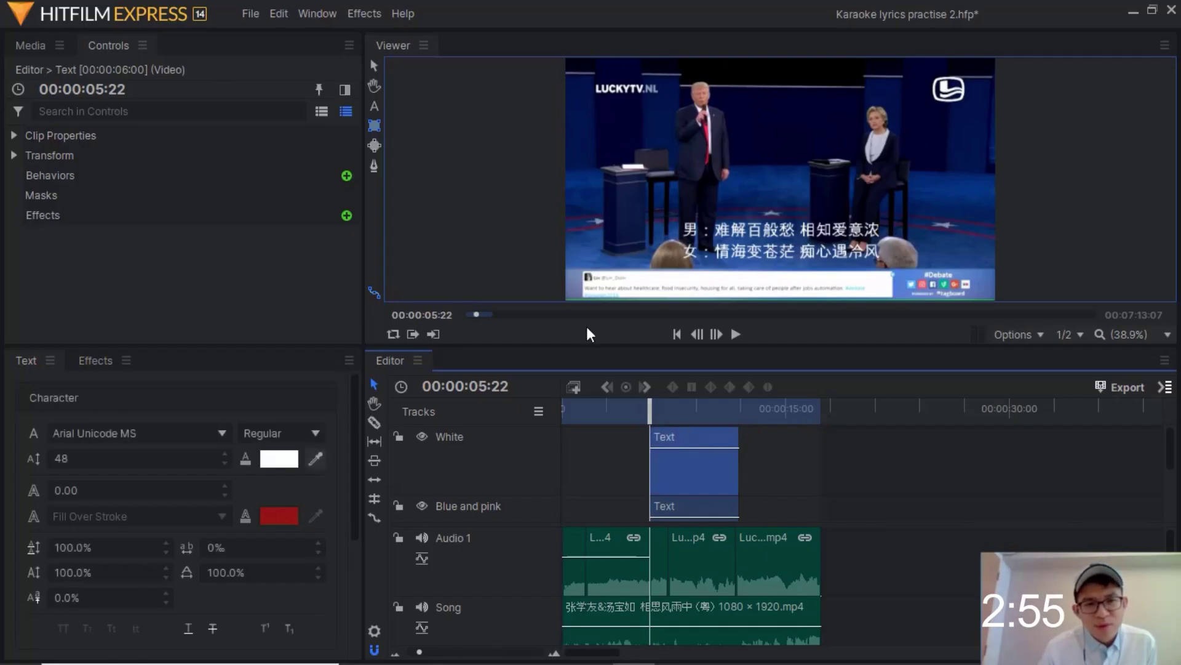
click(375, 127)
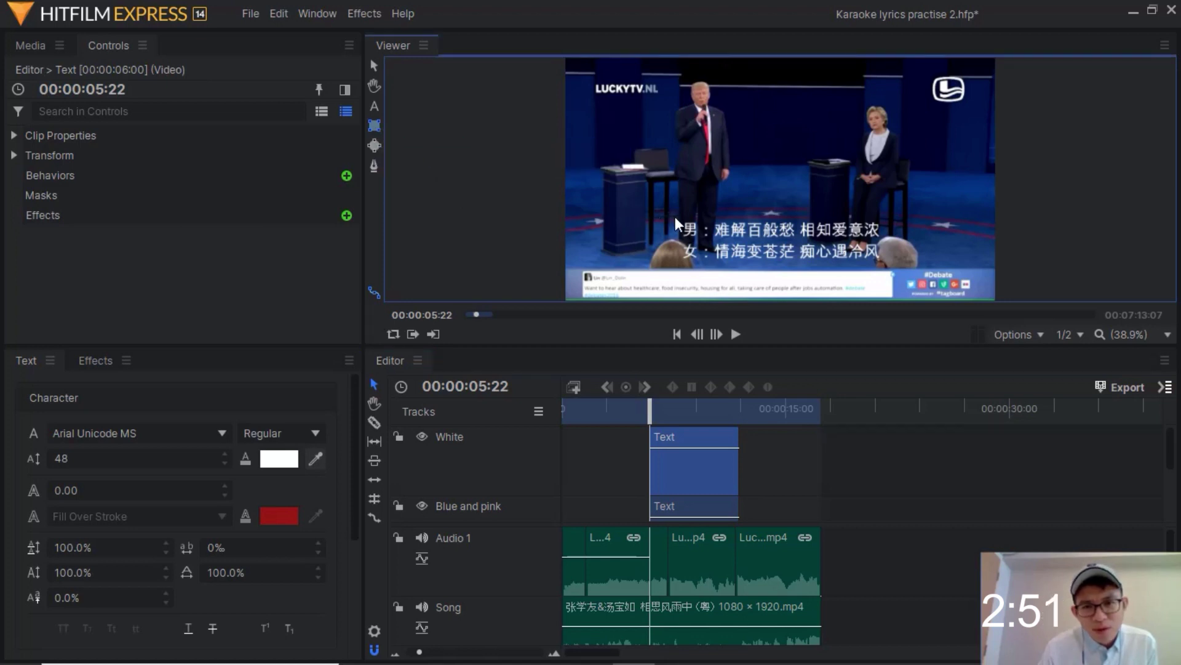
drag(677, 216, 727, 239)
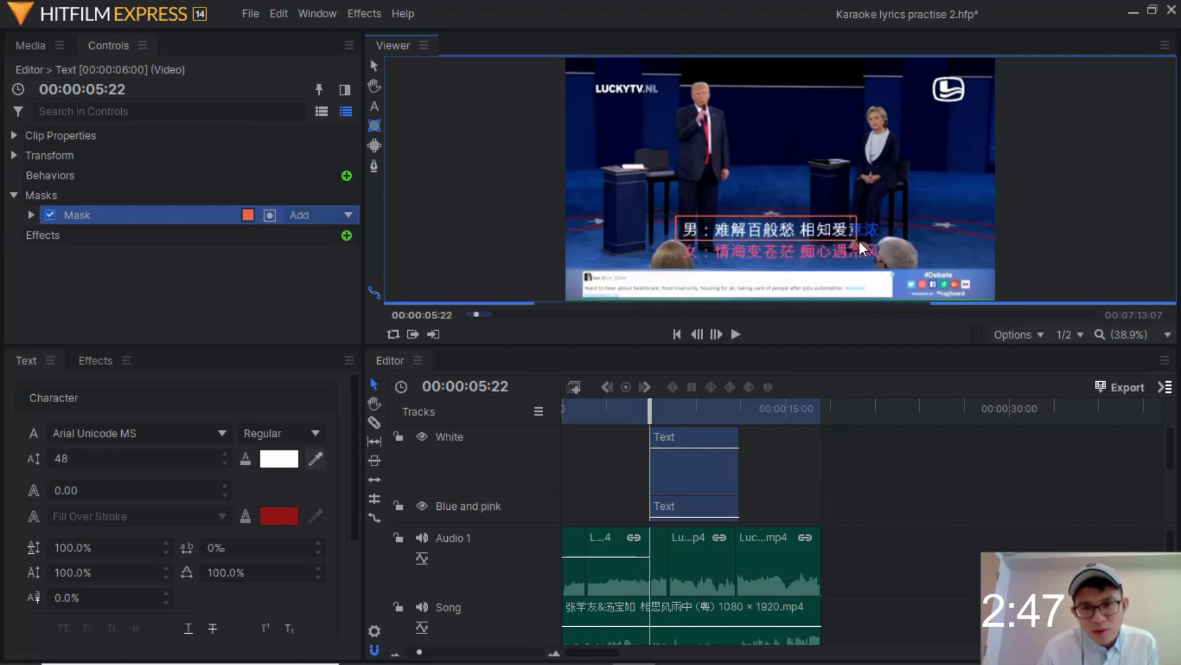
drag(881, 241, 889, 241)
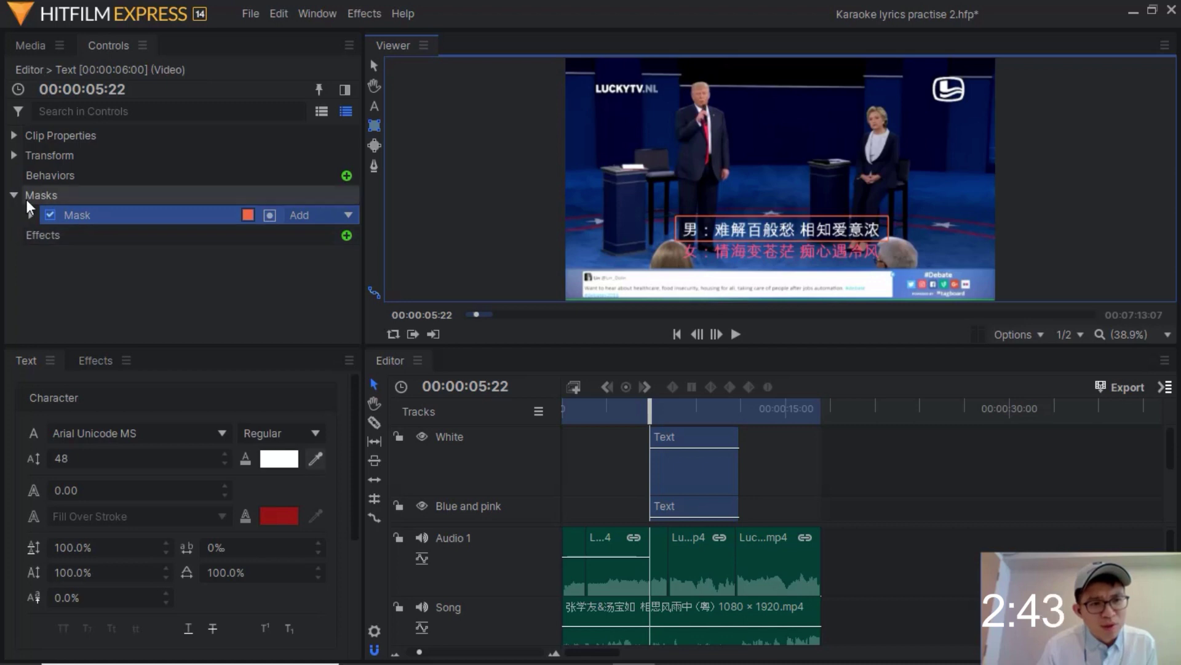
click(271, 216)
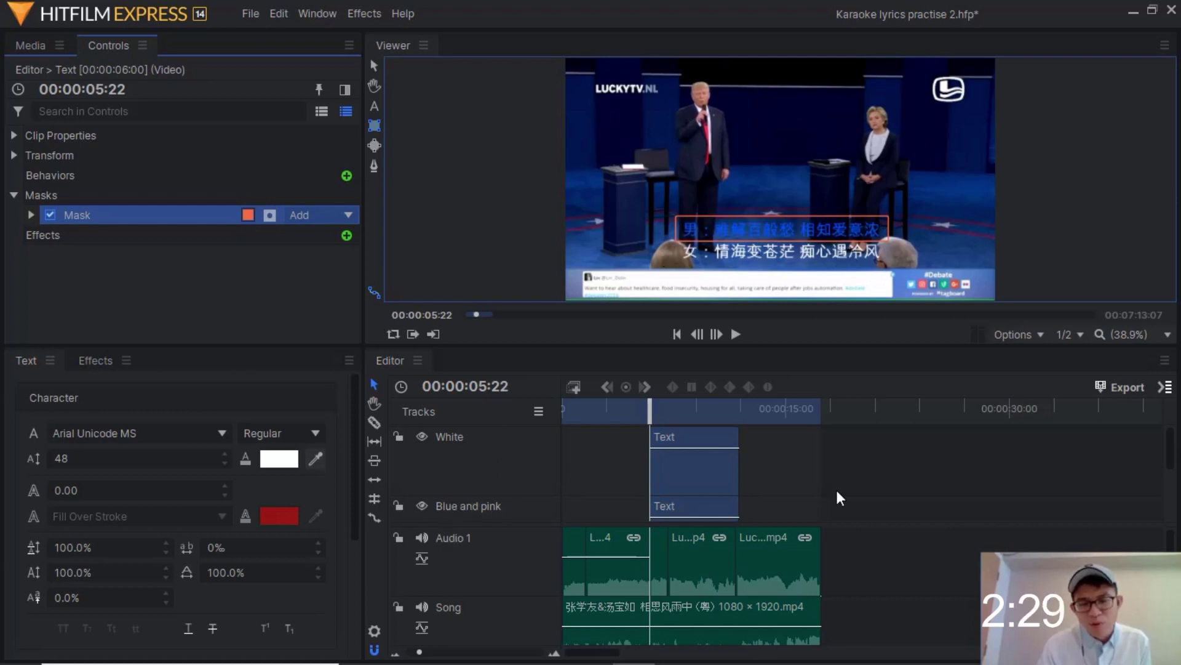
click(32, 215)
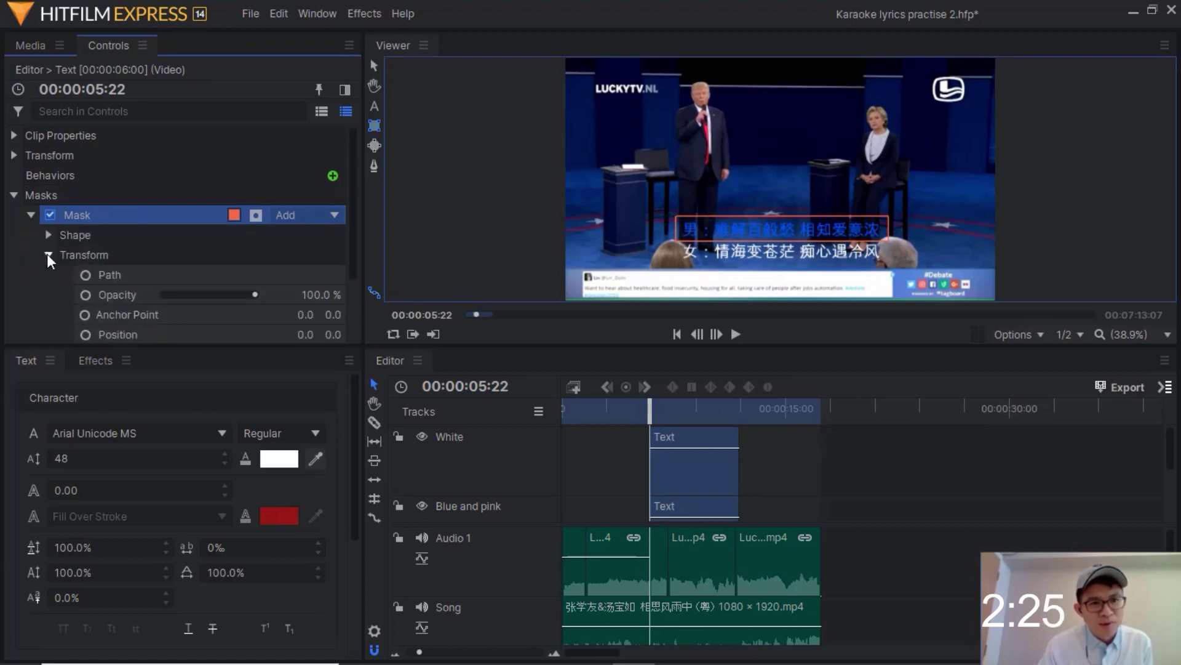
- Show the keyframe timeline in a wider Controls panel, then play from about 07:23 to 10:20
click(343, 92)
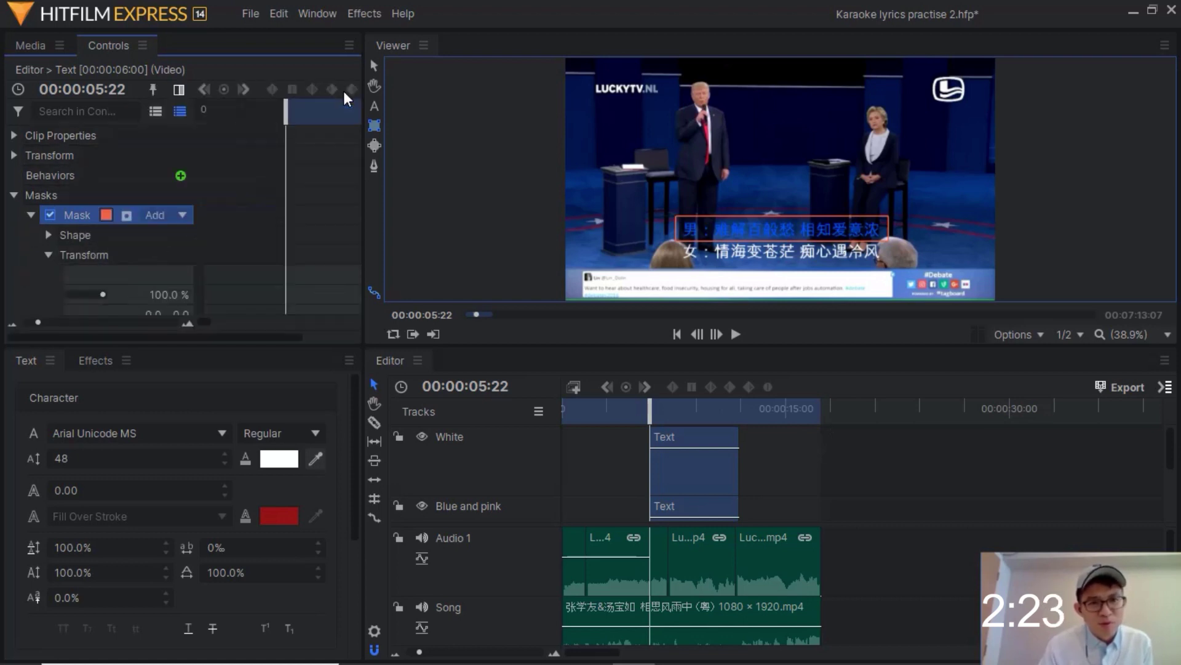
drag(365, 186, 593, 186)
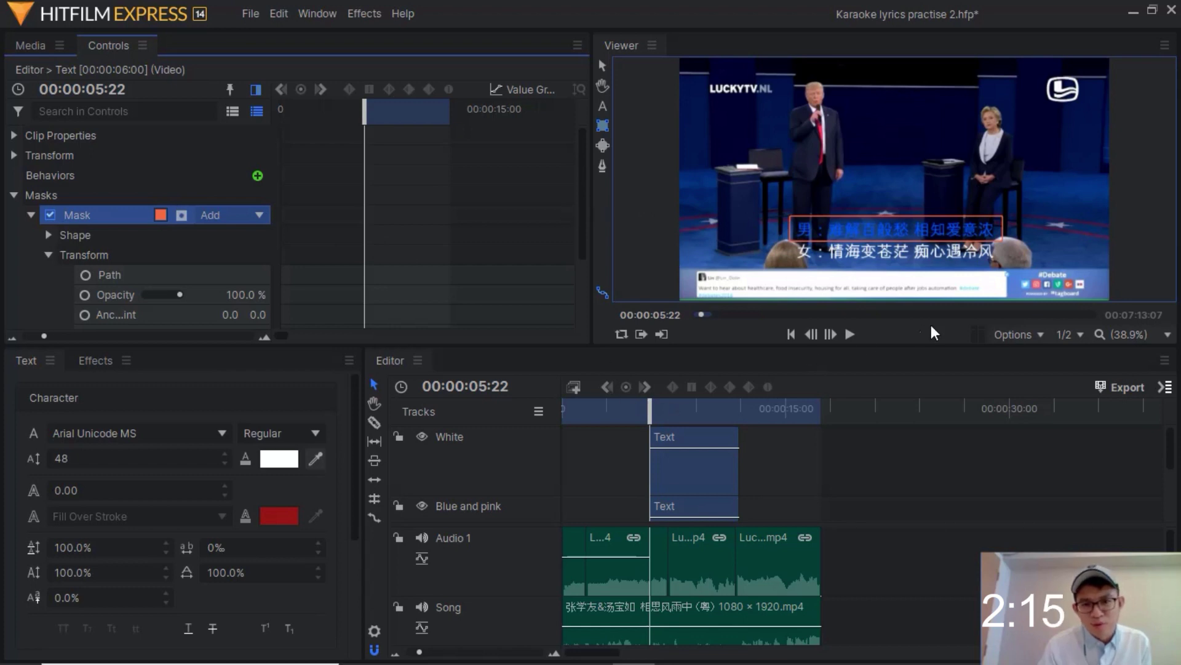
drag(648, 407, 682, 407)
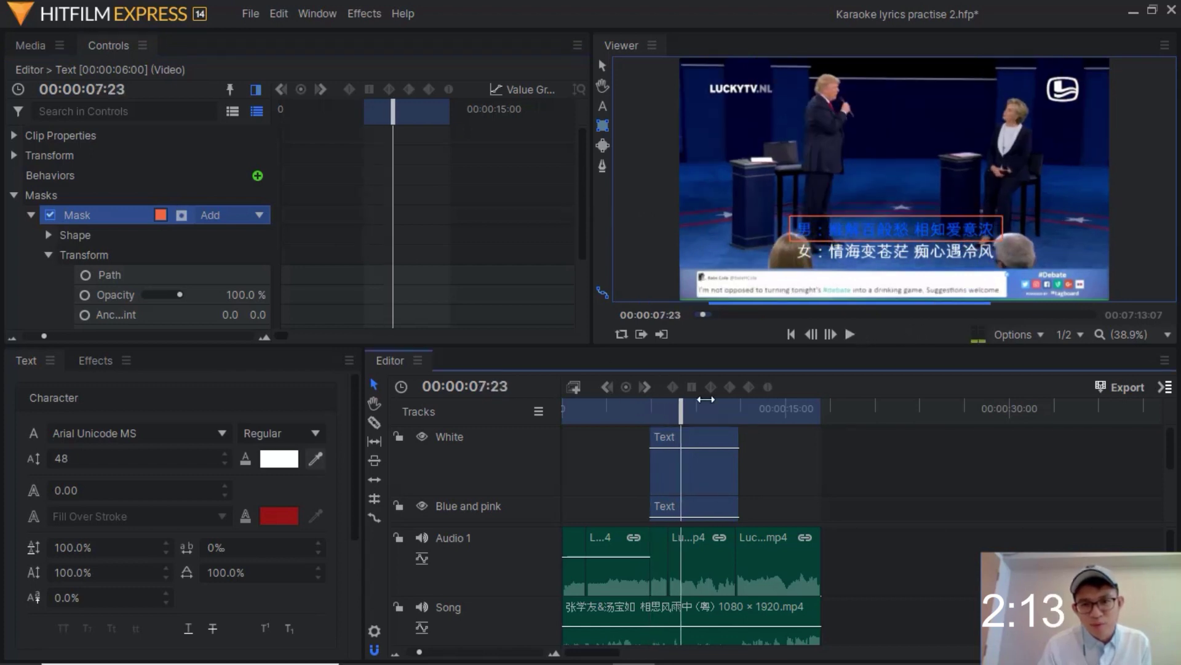
click(850, 333)
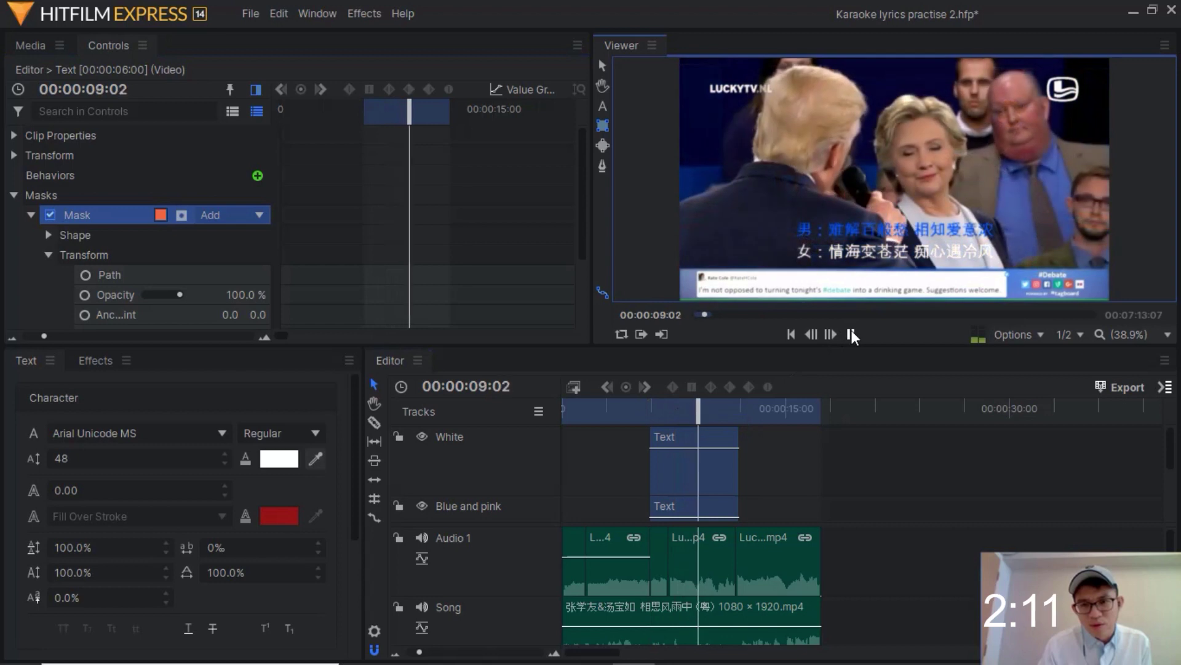
click(851, 334)
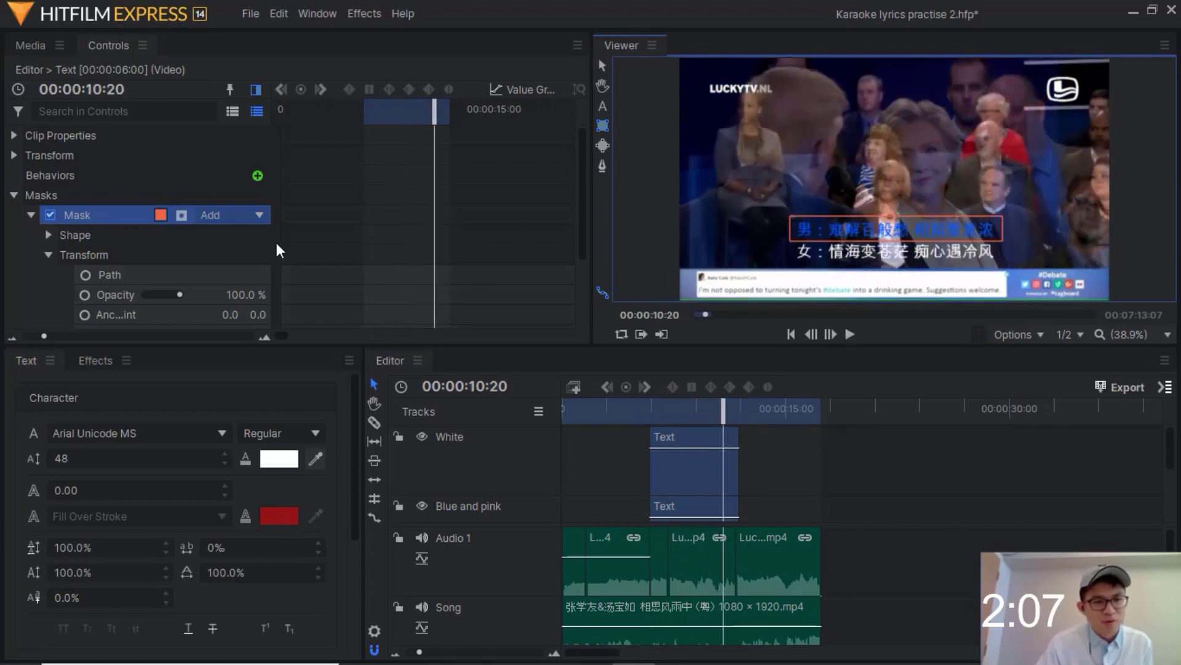
scroll(281, 238, down, 1)
scroll(281, 238, down, 1)
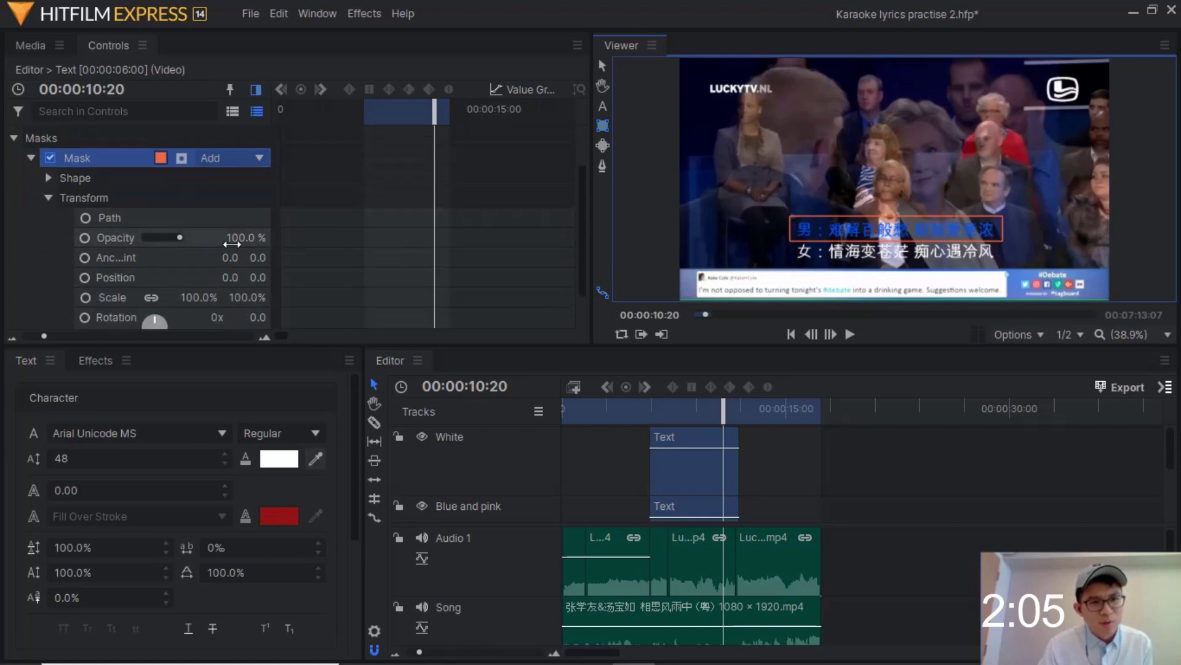
- Add and select a mask Position keyframe at 00:00:10:20, then replay from about six seconds
click(85, 276)
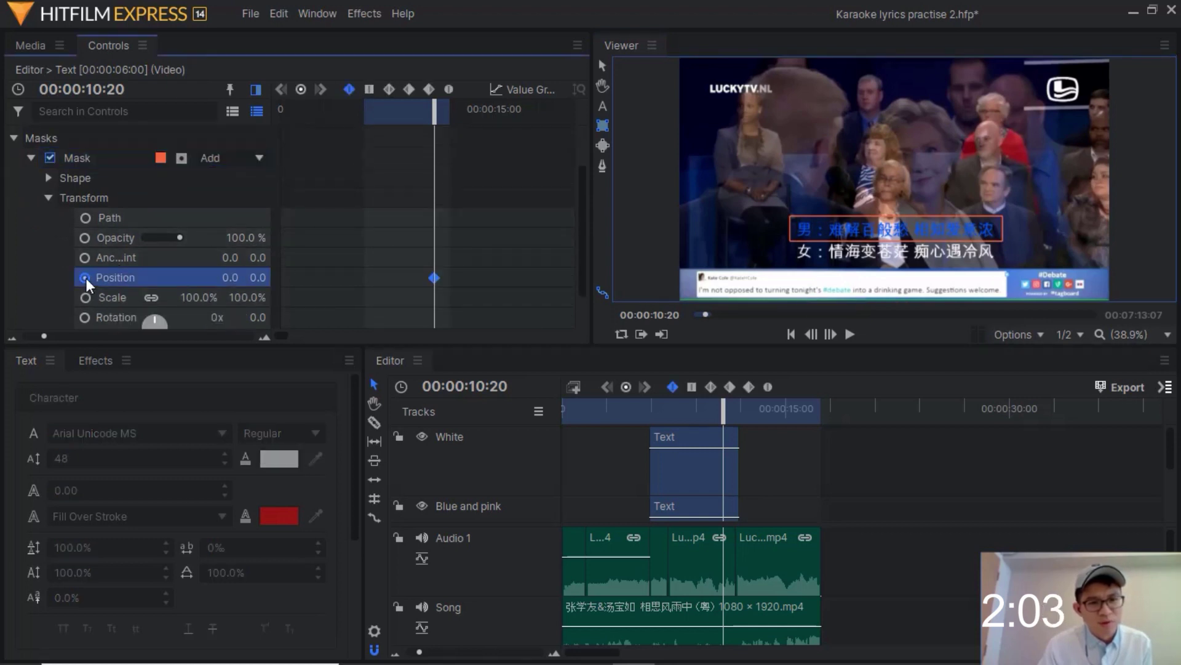
mouse_move(434, 276)
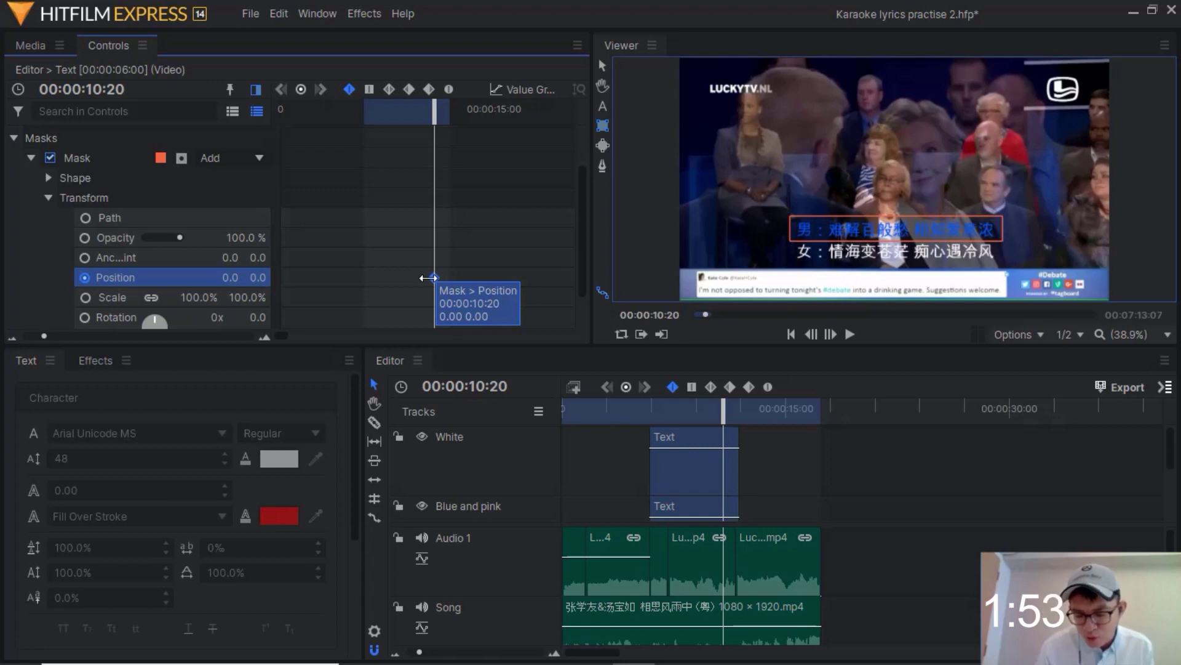
click(432, 277)
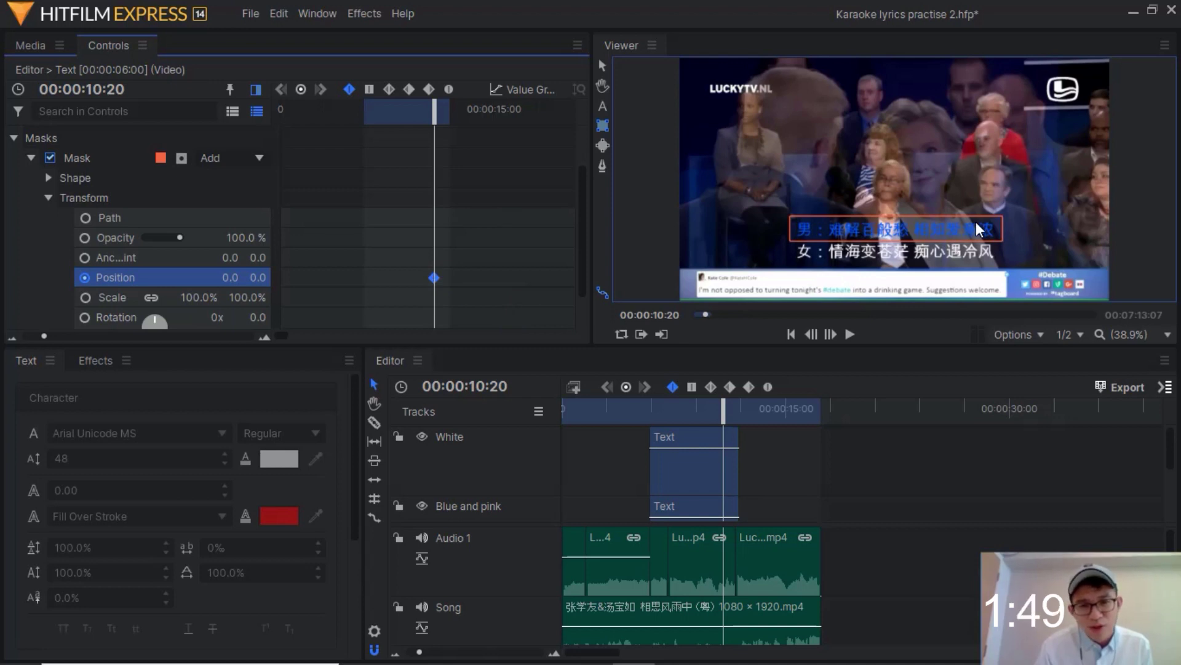
click(654, 411)
click(851, 336)
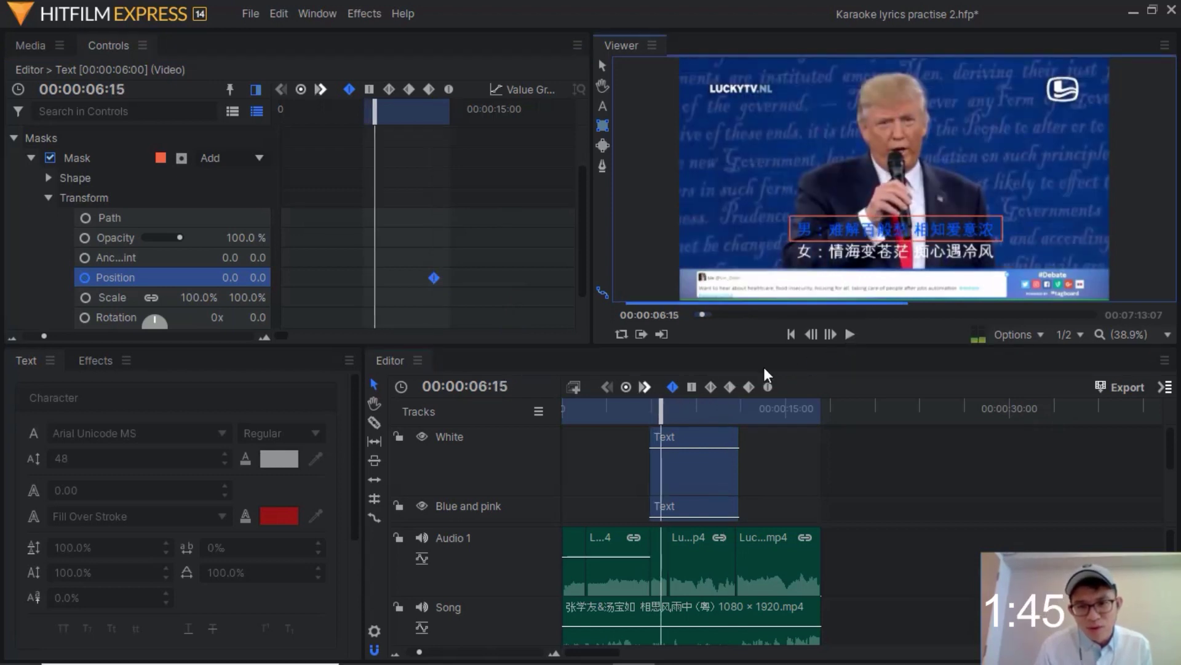
- At 00:00:05:24, slide the top-line mask left in the Viewer
drag(662, 411, 661, 410)
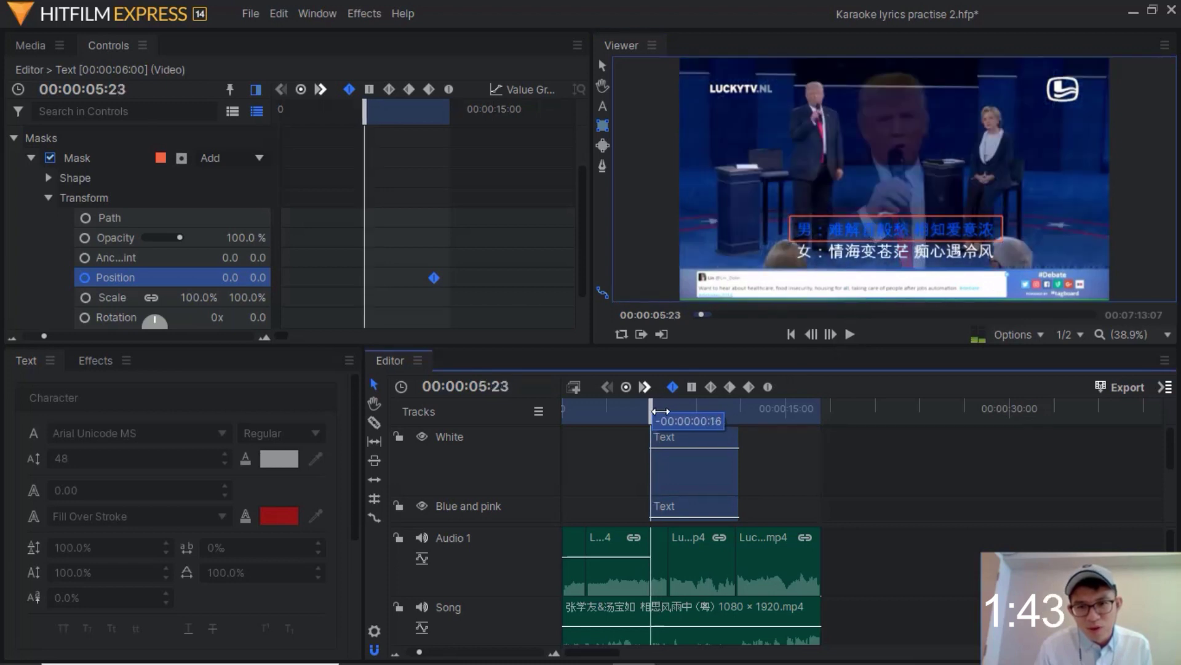
click(683, 441)
click(602, 67)
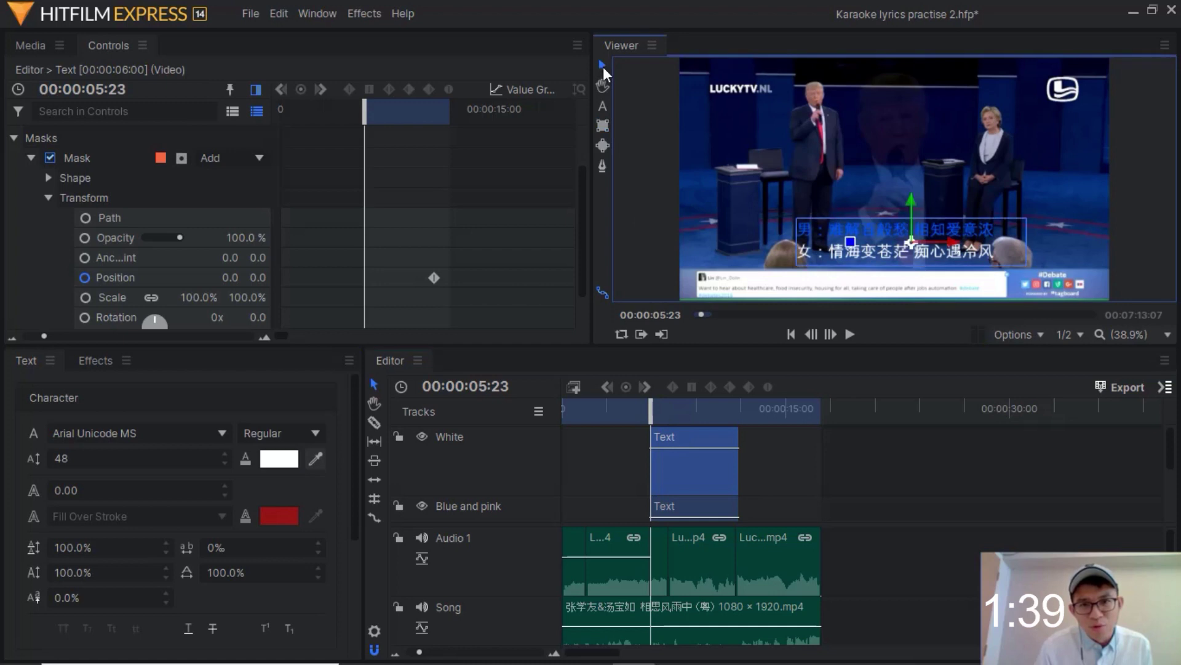
click(109, 158)
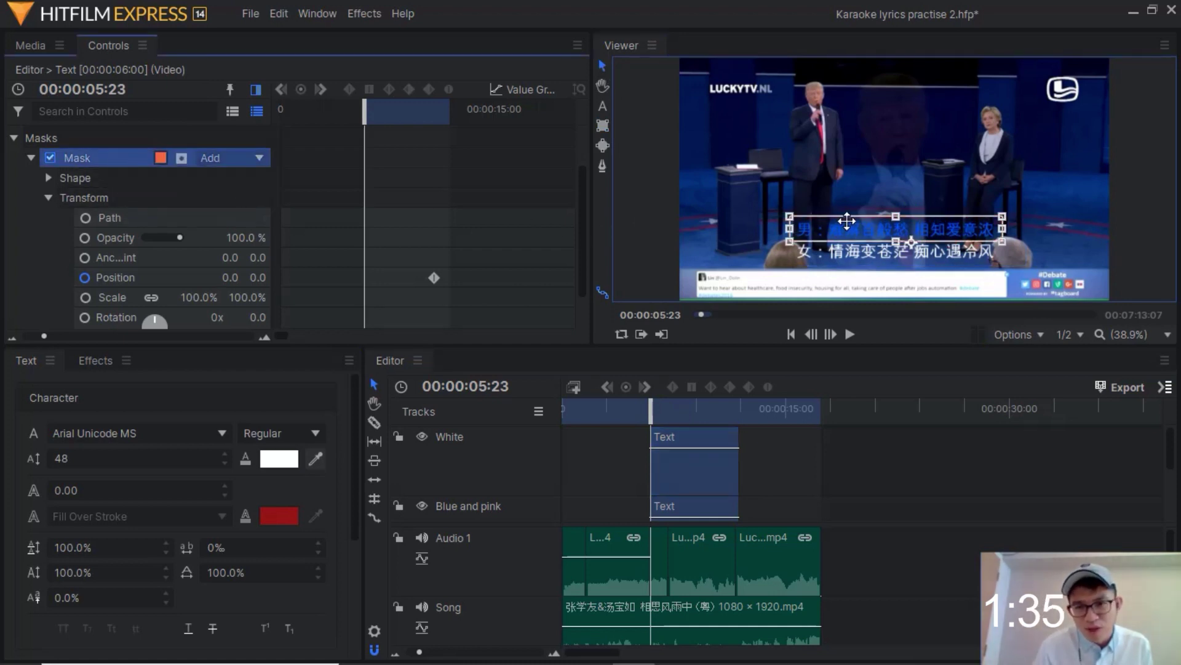
drag(864, 220, 701, 221)
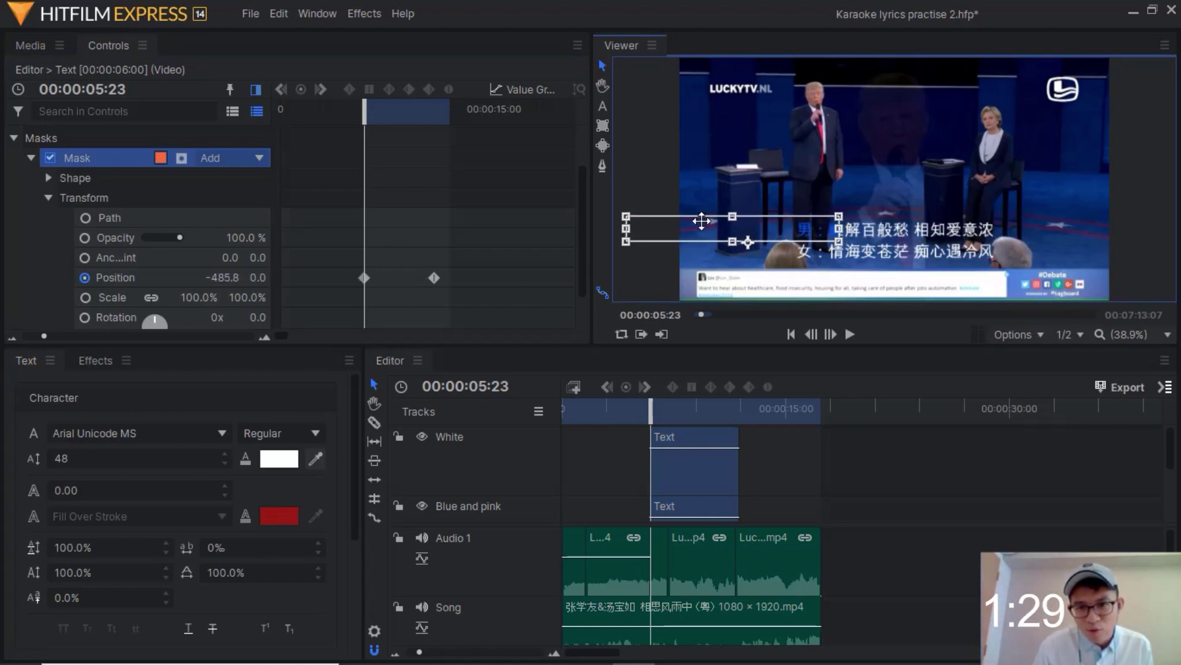
- Extend the White and Blue-and-pink lyrics clips so both start earlier
click(668, 443)
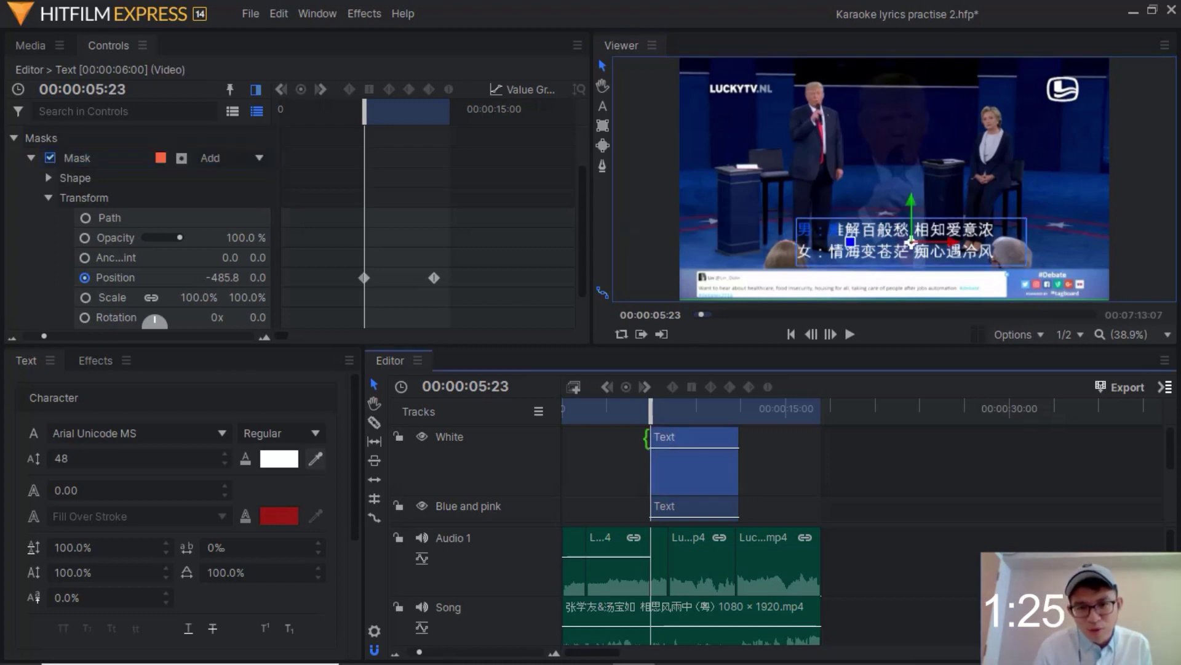
drag(668, 443, 636, 440)
click(644, 504)
drag(645, 505, 637, 505)
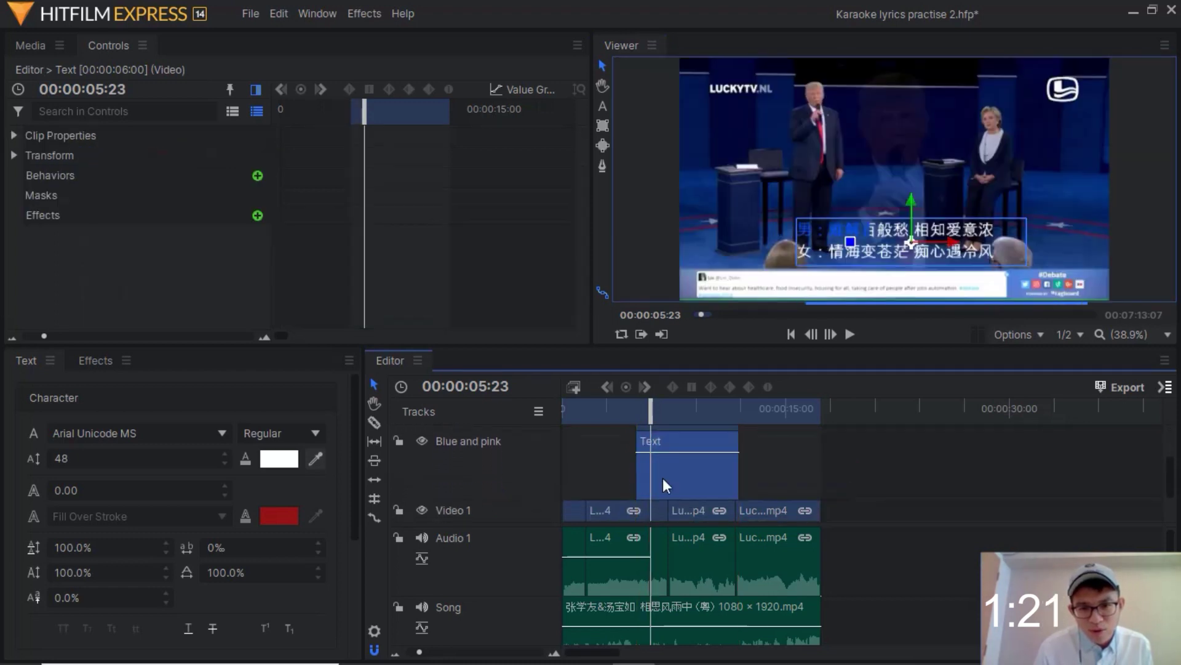
click(683, 443)
- Slide the top-line mask further left at the wipe's start, then preview playback
click(136, 218)
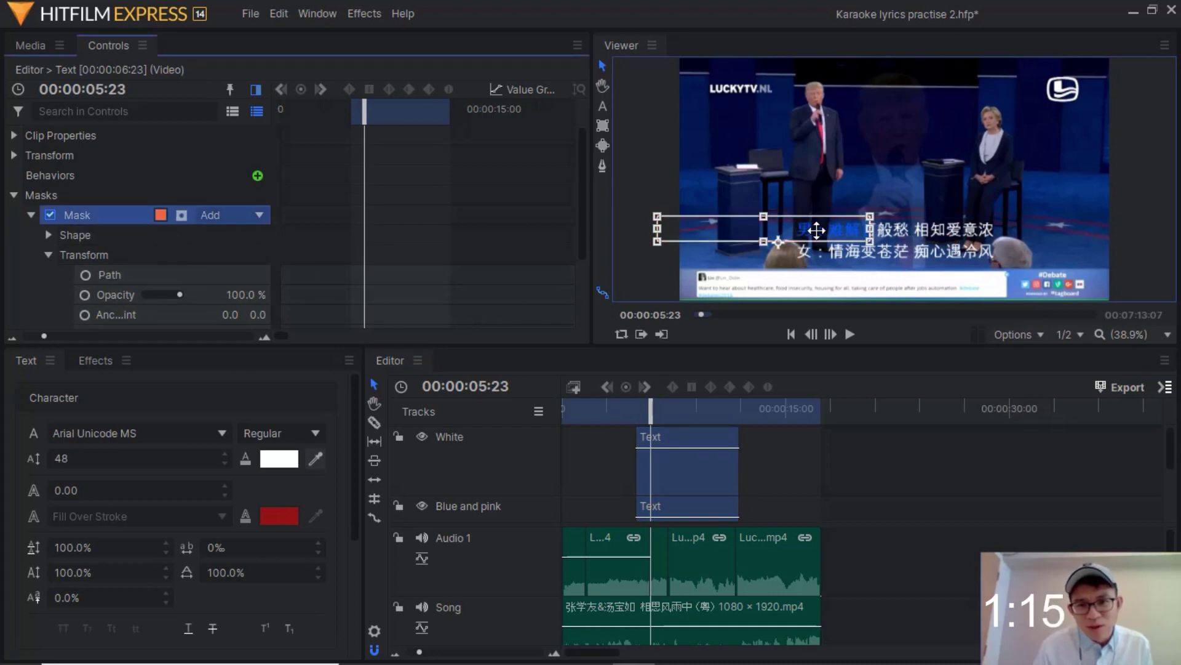
scroll(314, 241, down, 3)
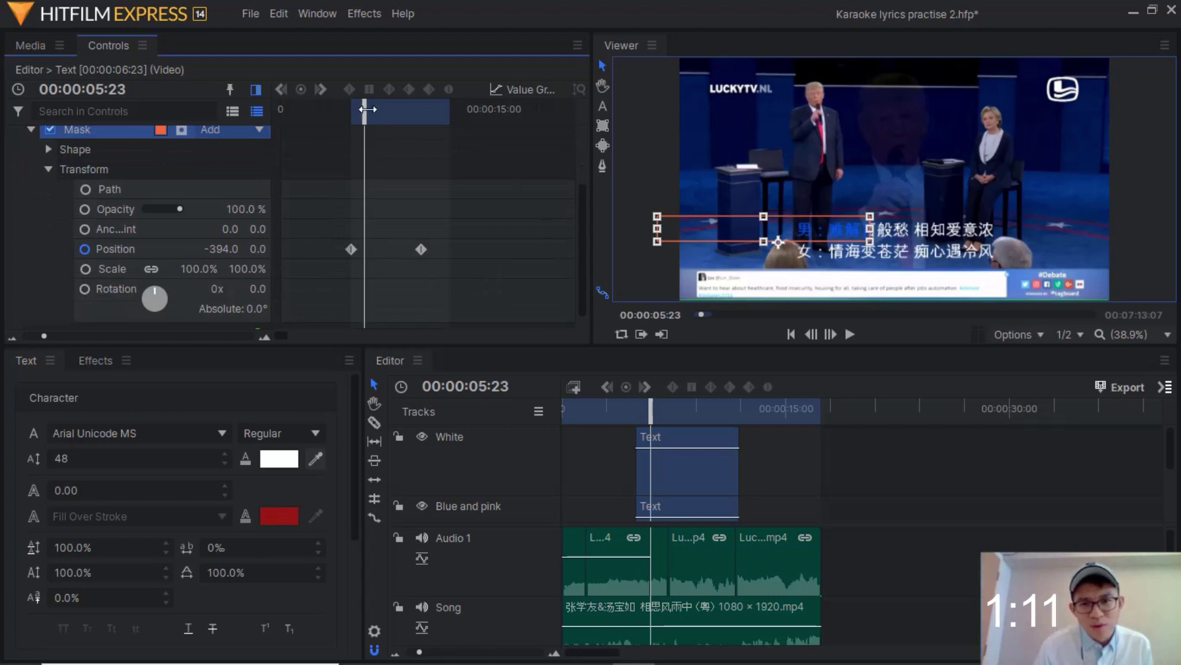
drag(651, 409, 636, 409)
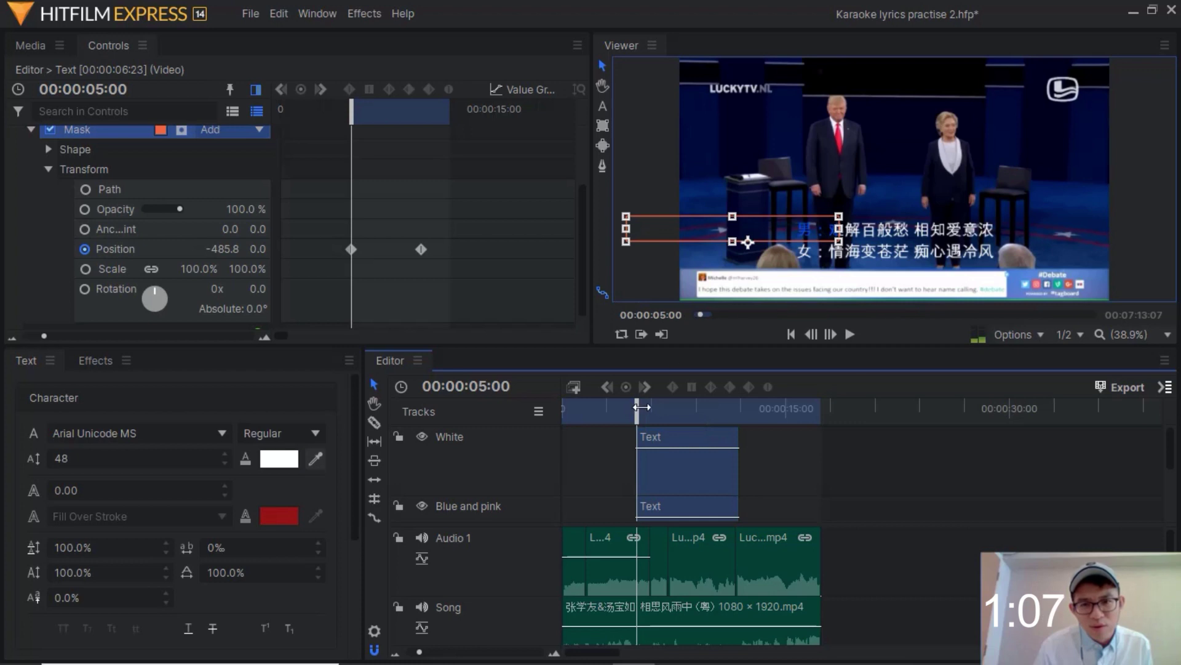
drag(748, 243, 718, 226)
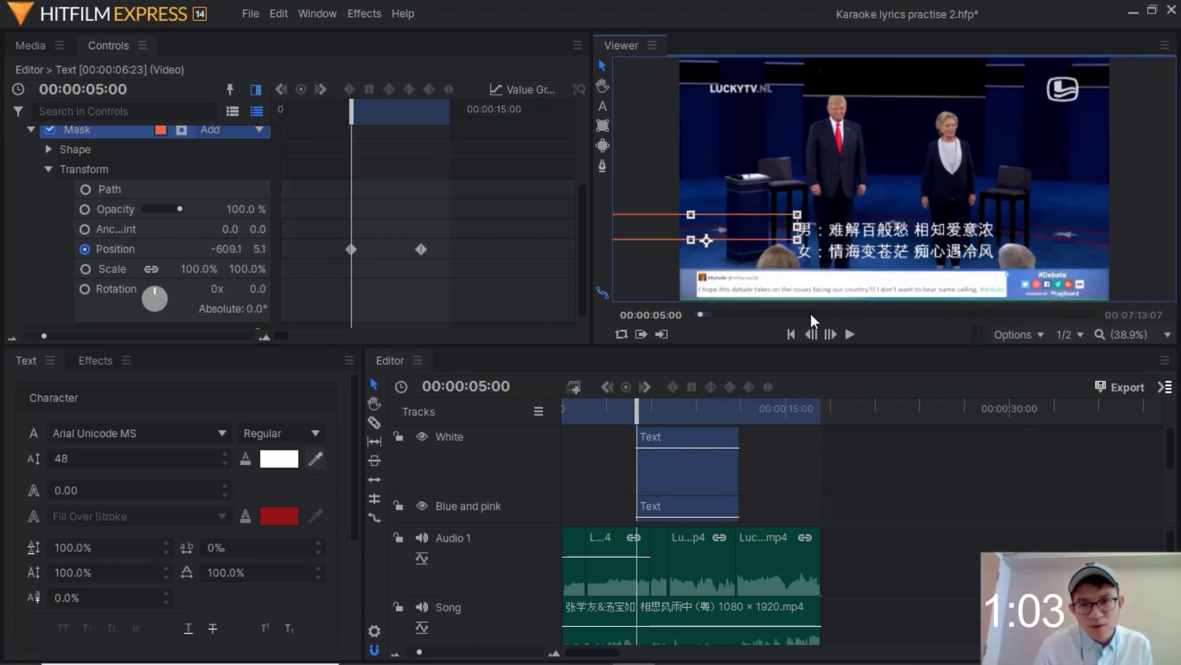
click(850, 334)
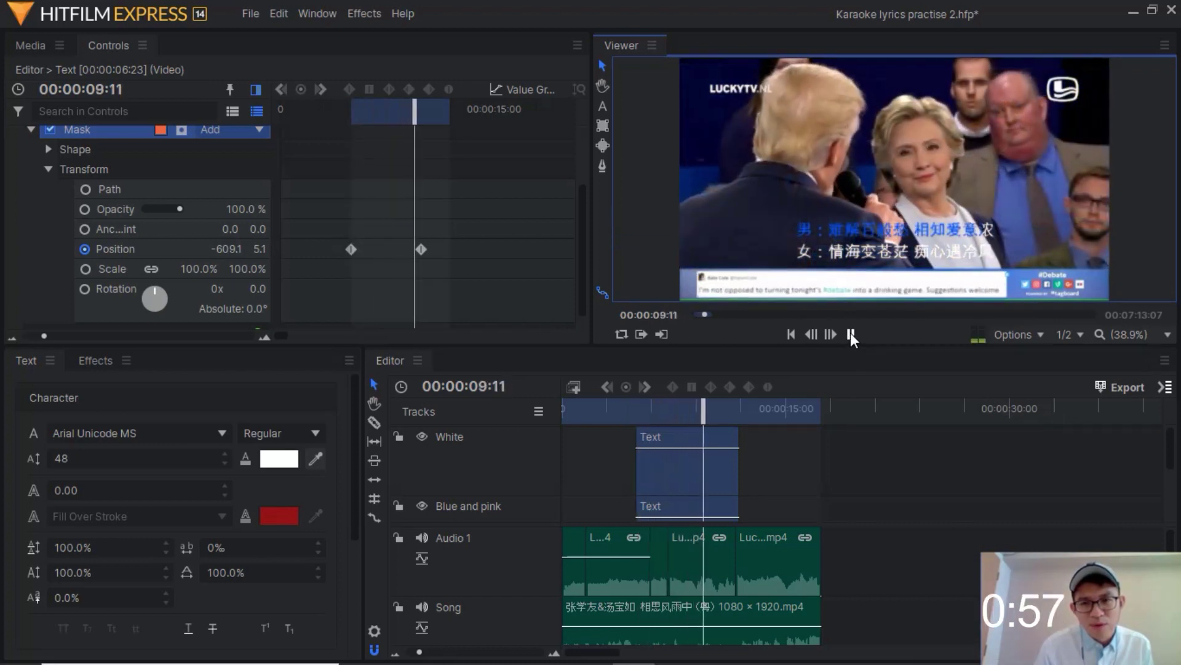
- Move the wipe's end Position keyframe earlier, to where the top line should finish
click(851, 334)
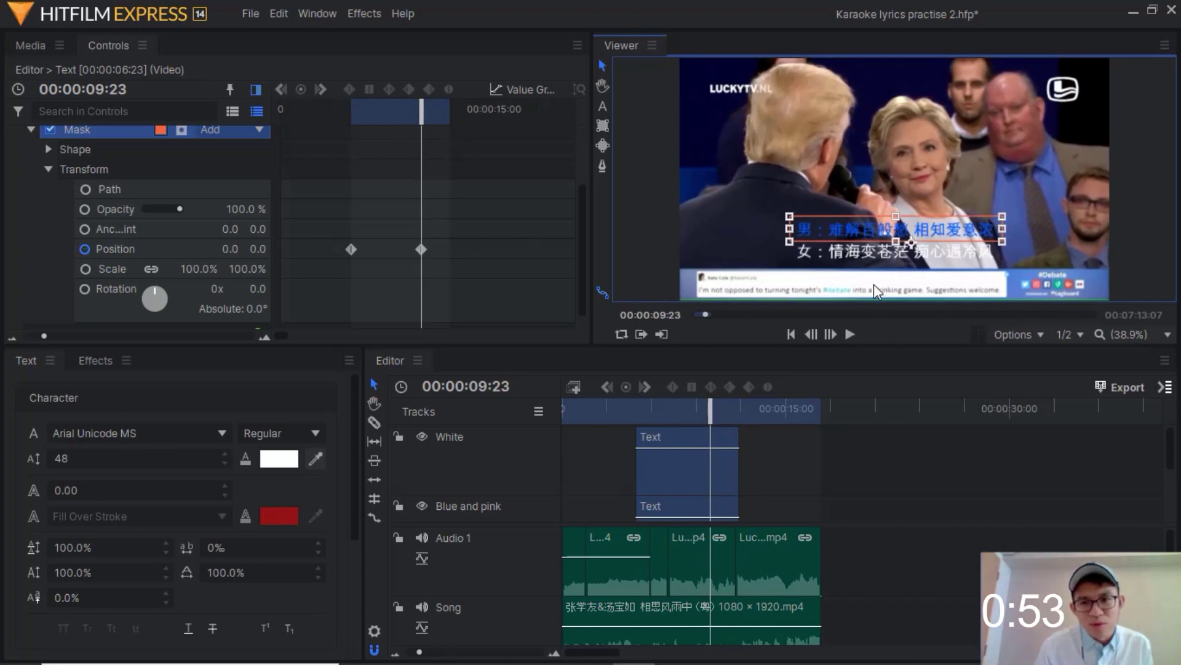
click(851, 333)
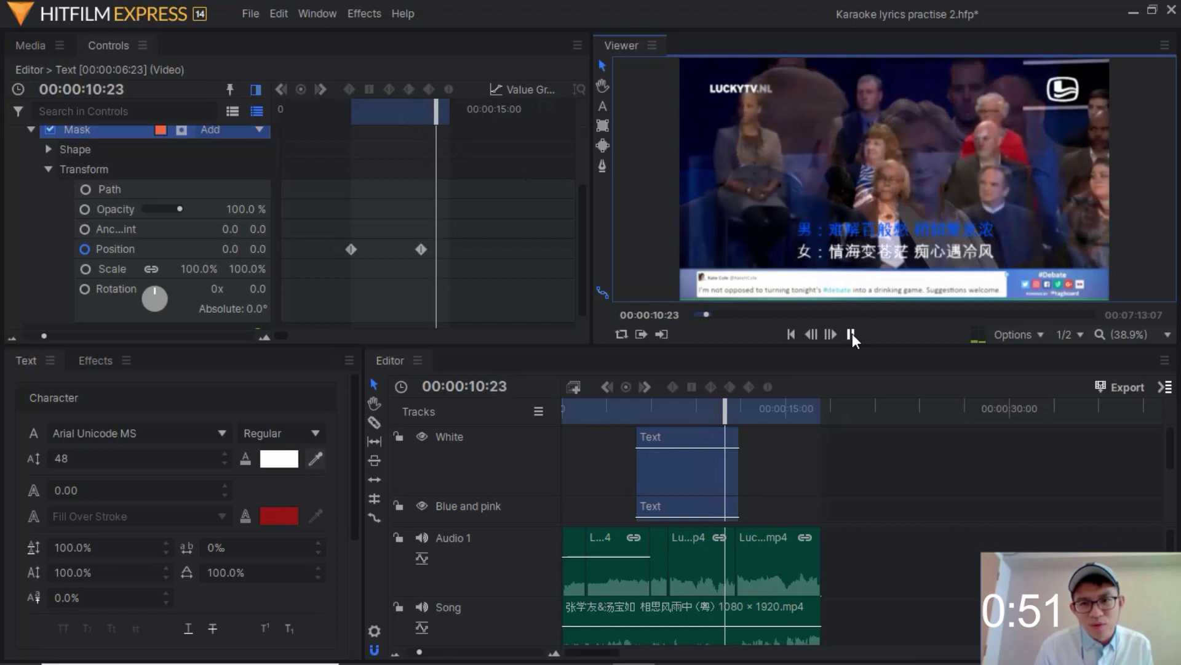
click(852, 333)
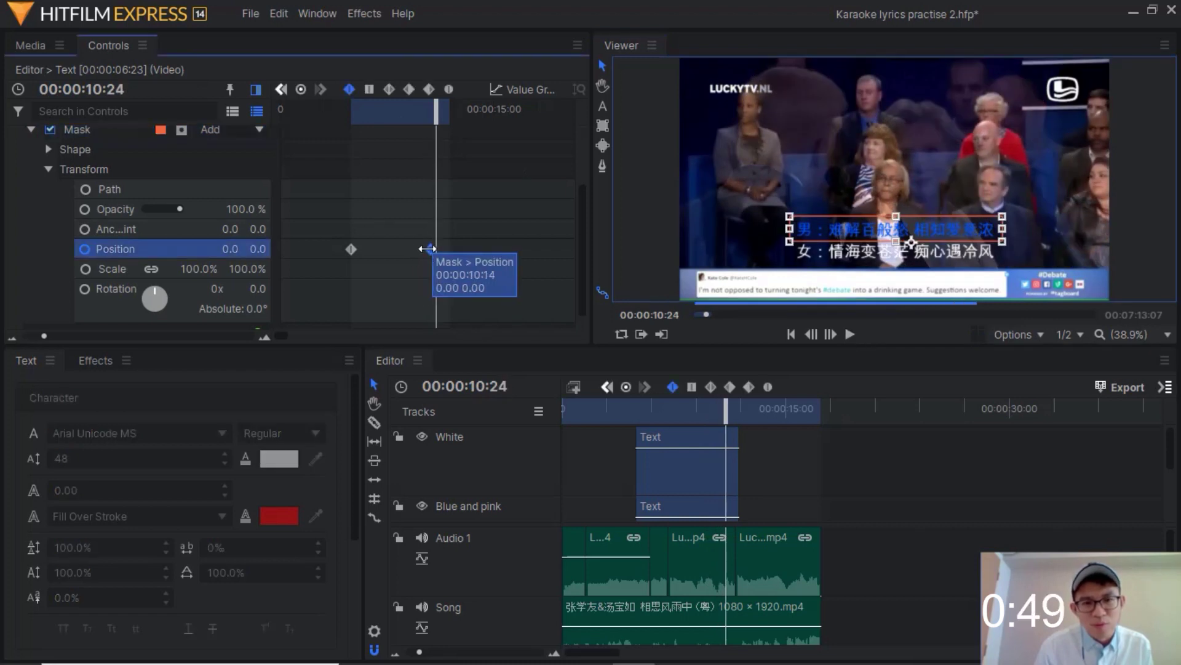
drag(421, 249, 432, 249)
- Replay the retimed wipe from the line's start and deselect the mask
drag(720, 411, 710, 411)
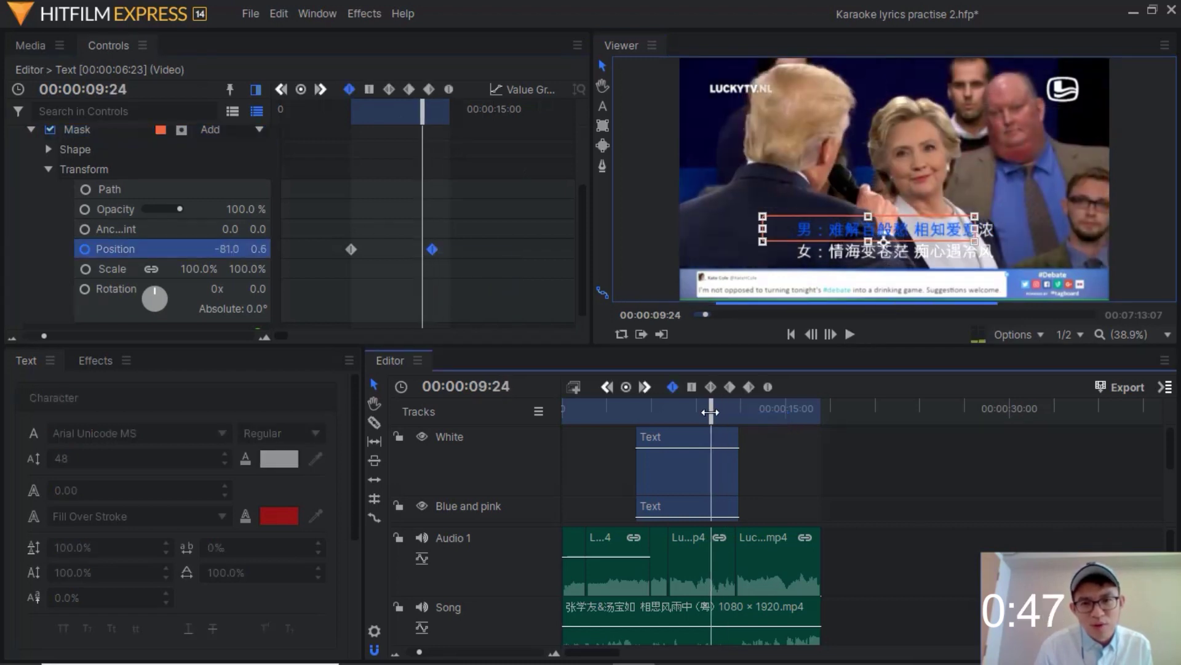
click(643, 410)
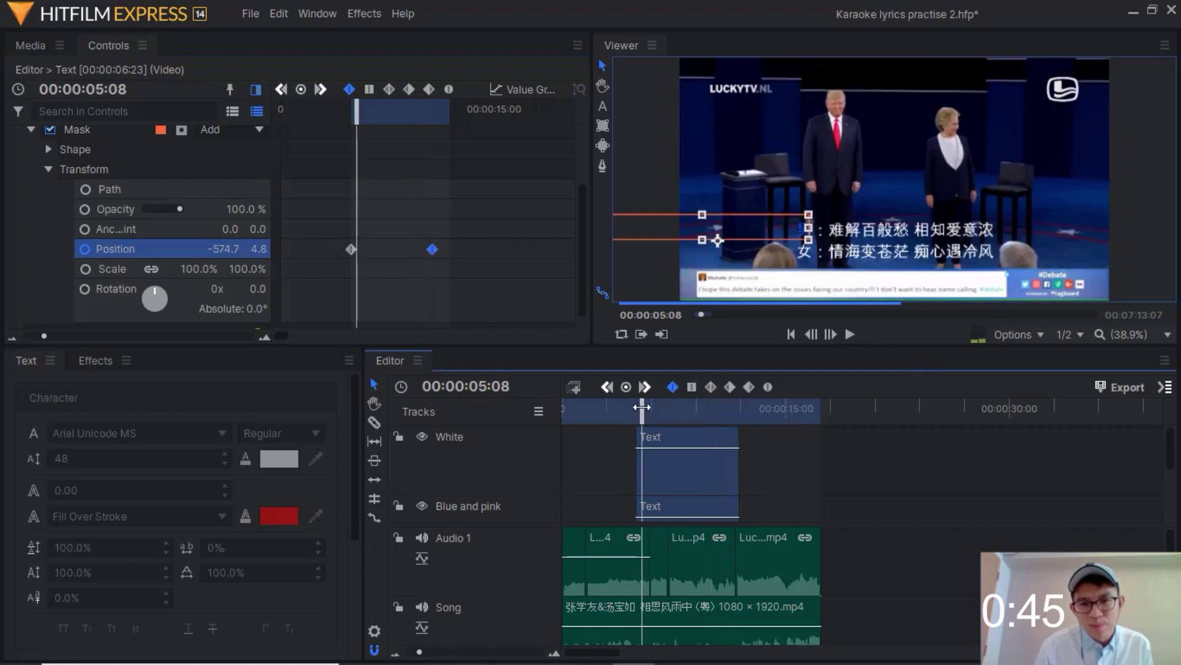
click(850, 334)
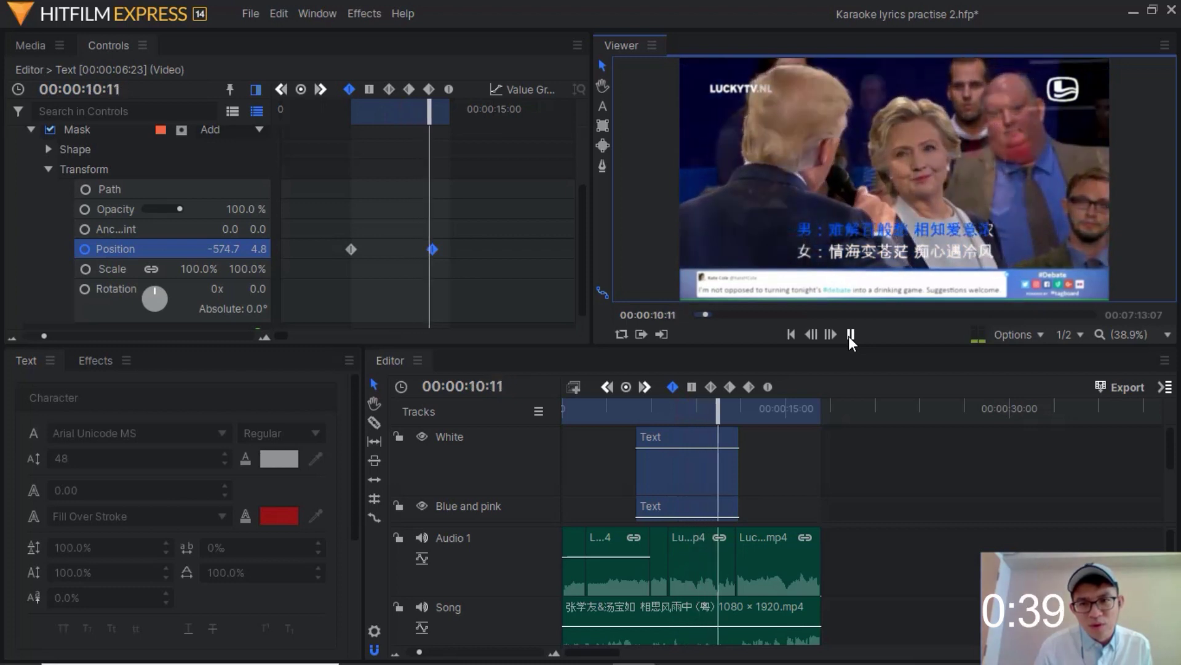
click(848, 336)
click(919, 437)
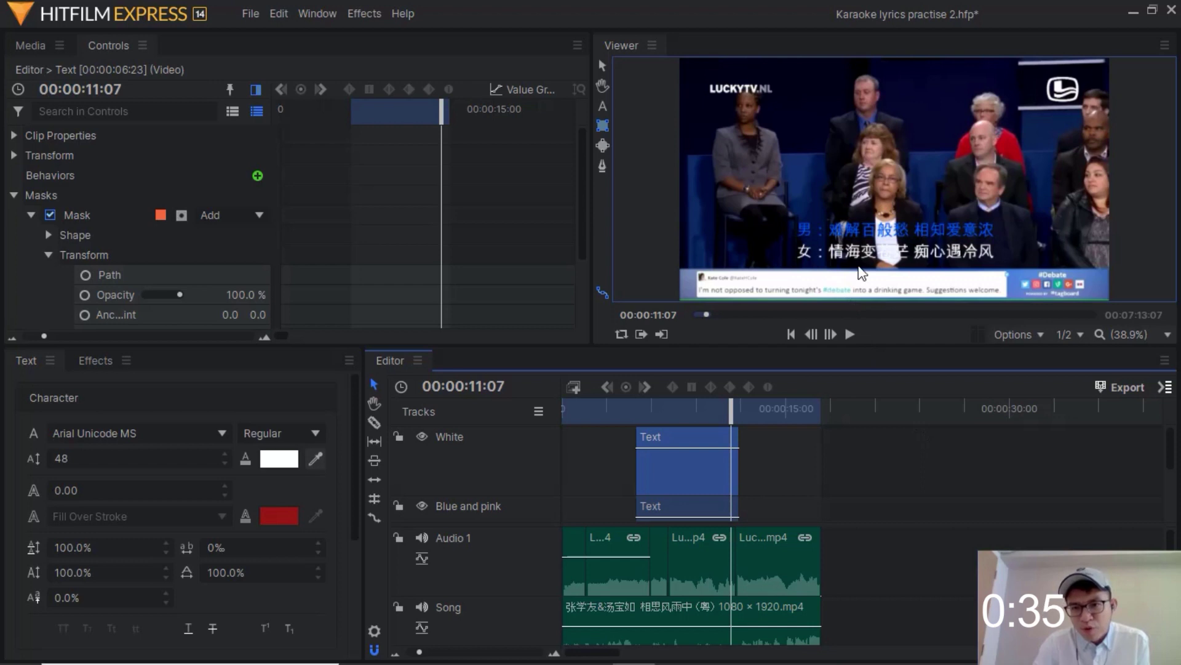
- Draw a rectangle mask around the bottom lyric line and set it to Subtract
click(32, 215)
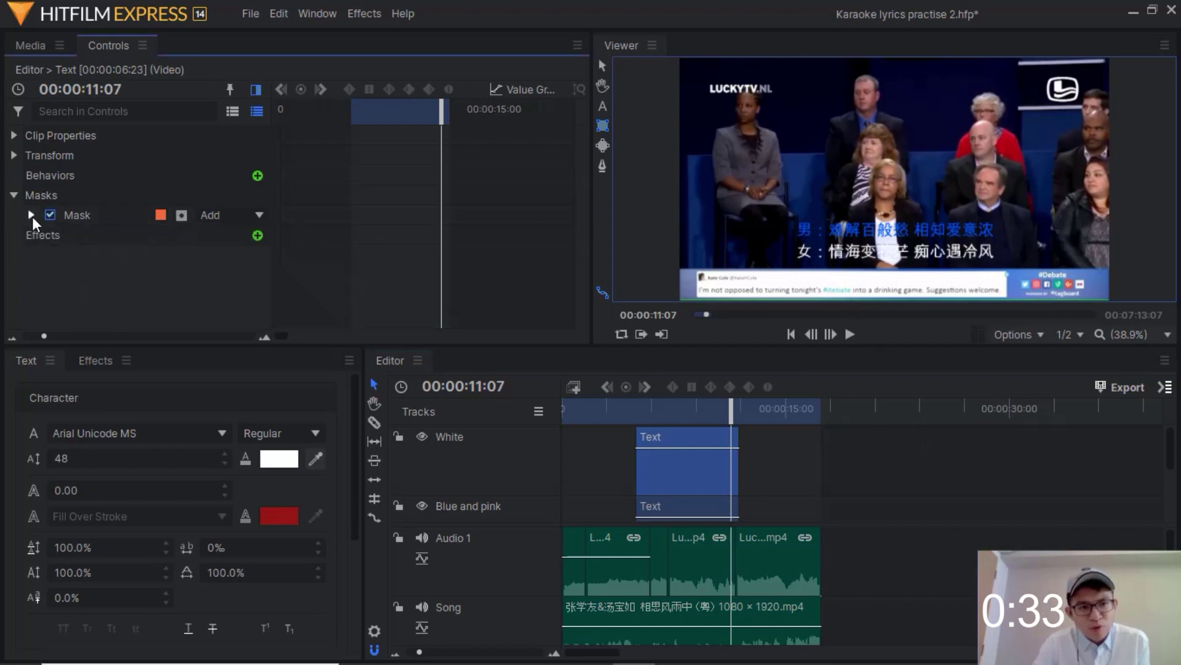
click(603, 126)
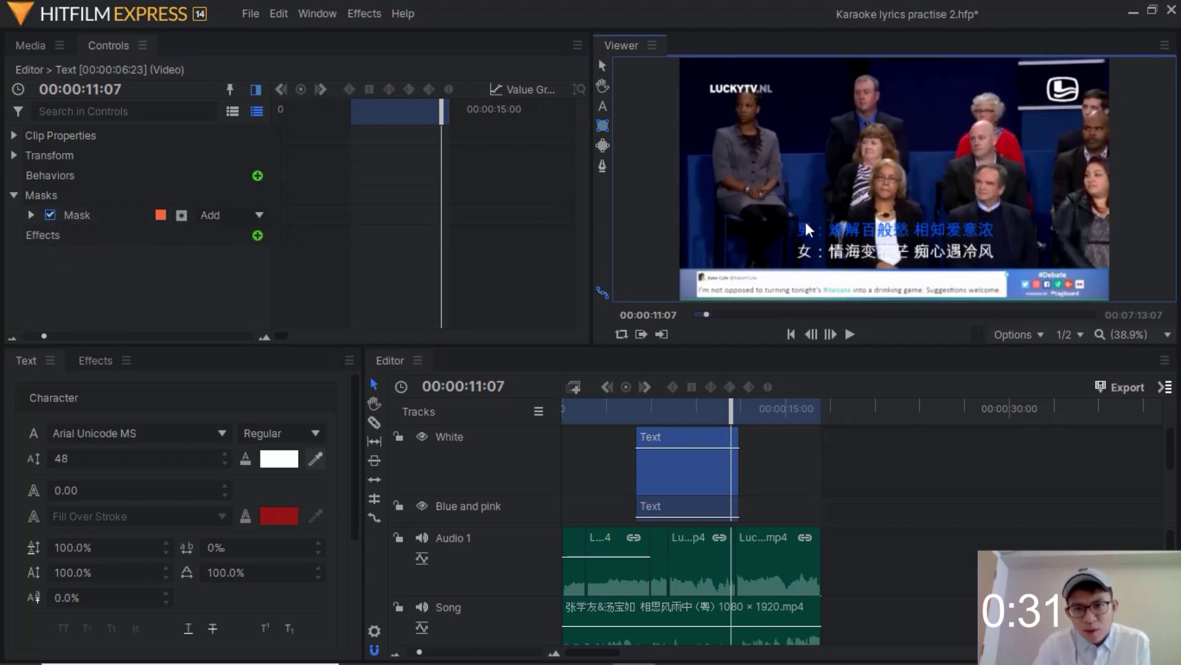
drag(792, 242, 997, 273)
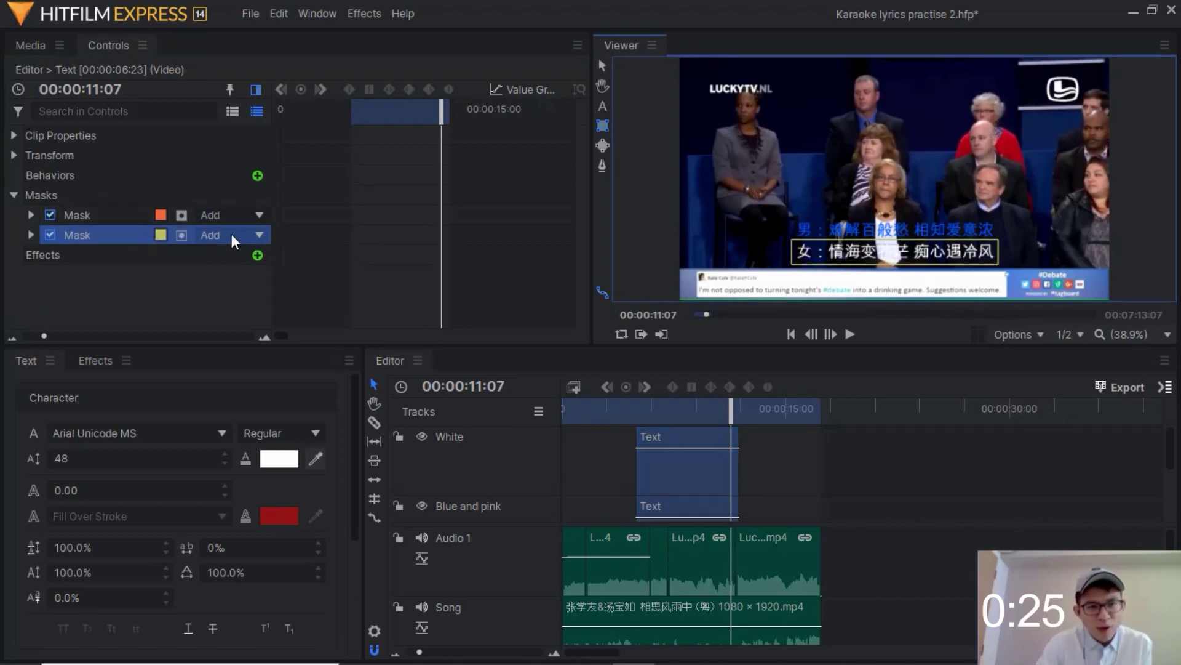
click(258, 234)
click(231, 404)
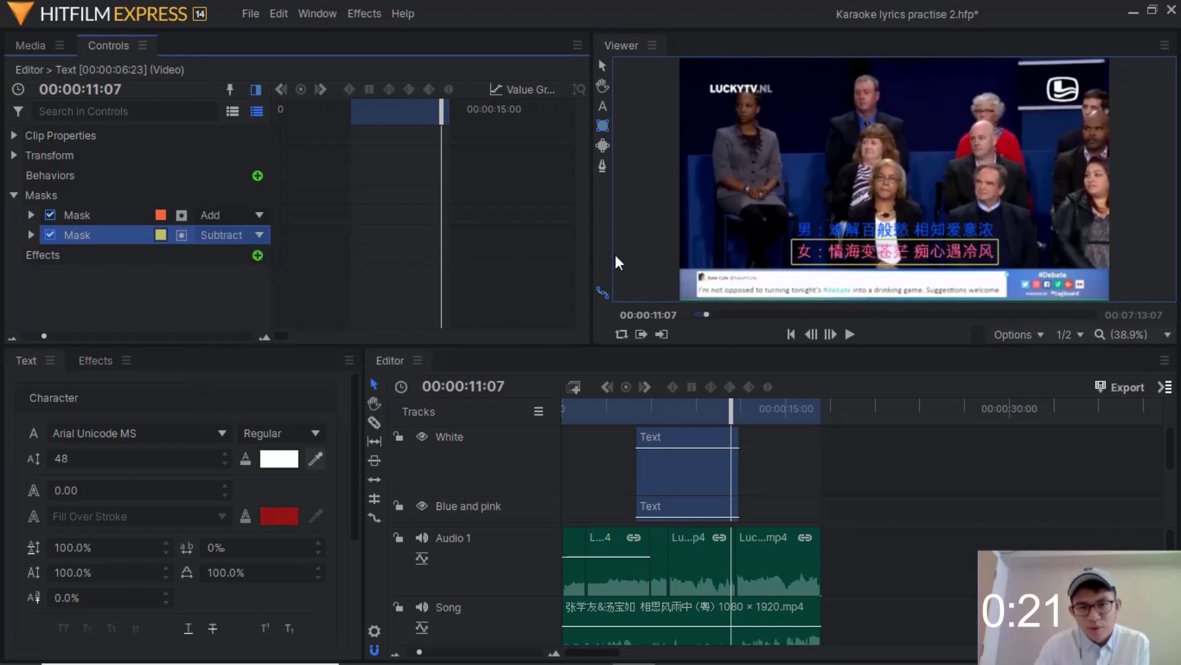
- Enable Position keyframing on the second mask at the clip's end
click(13, 156)
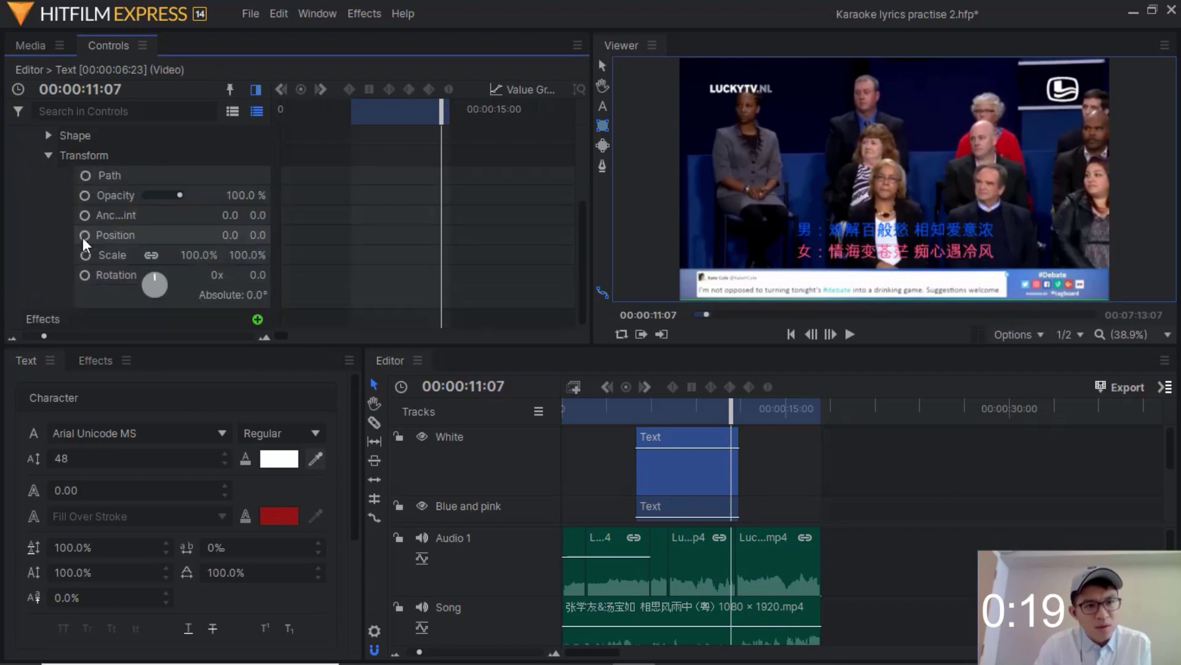
drag(739, 471, 821, 471)
click(850, 334)
click(14, 195)
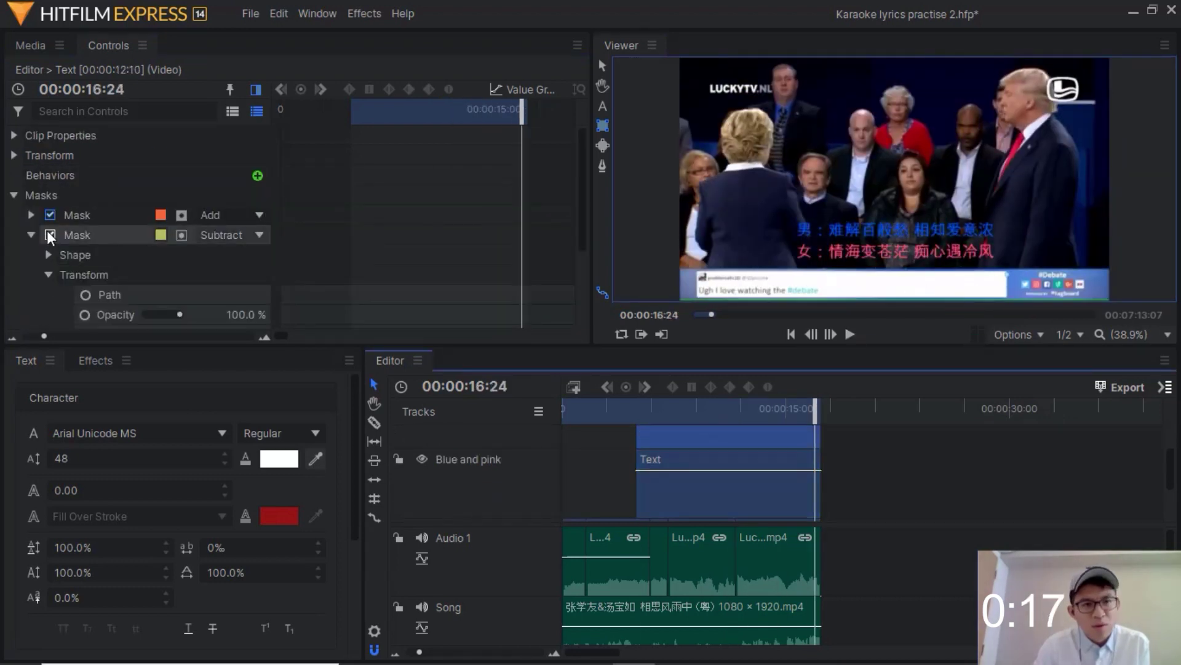
scroll(138, 240, down, 3)
click(115, 294)
- At the bottom line's start, slide its mask left to hide the pink, then preview
drag(521, 110, 441, 121)
click(77, 175)
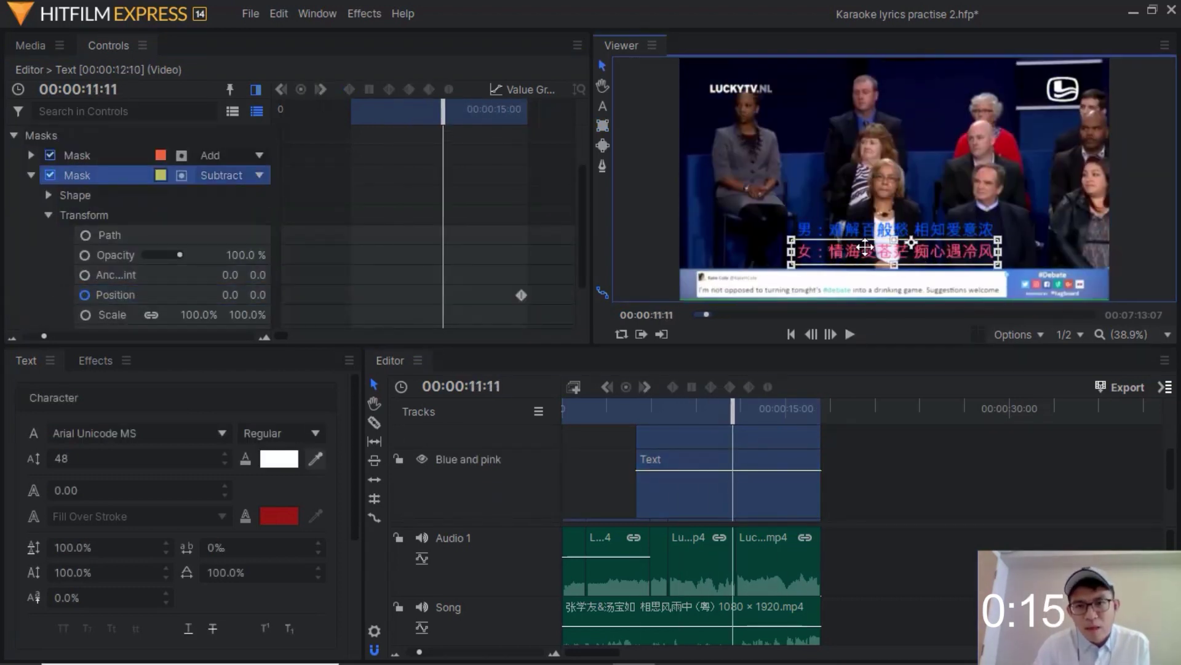
drag(905, 246, 702, 243)
click(851, 334)
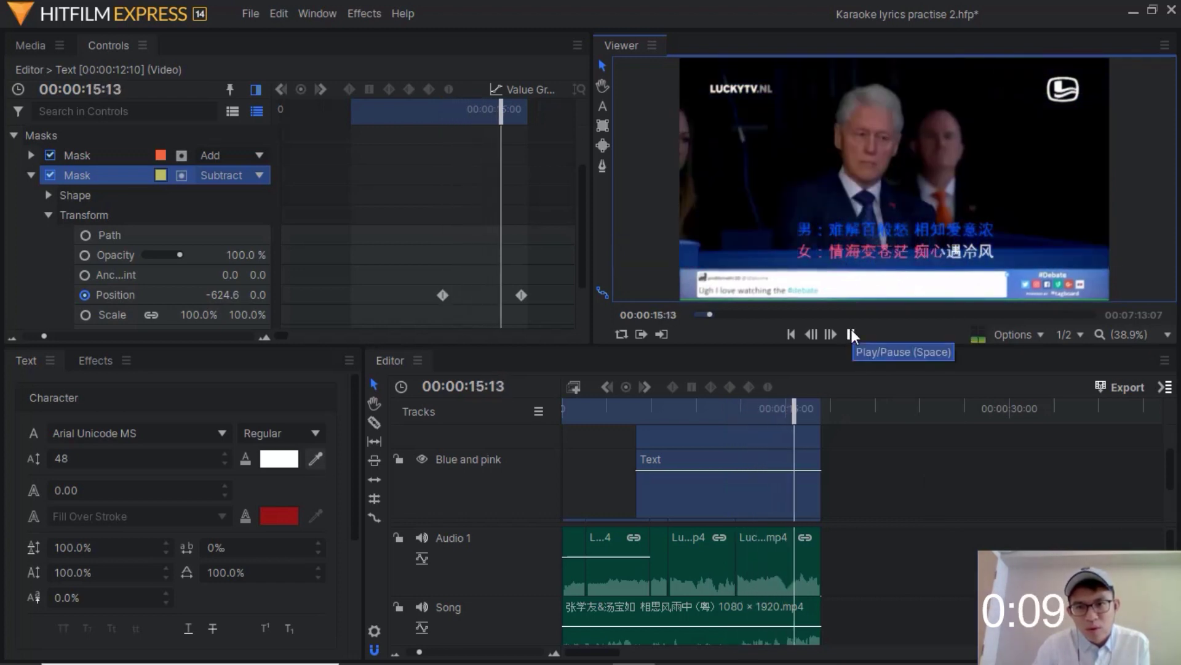
click(850, 335)
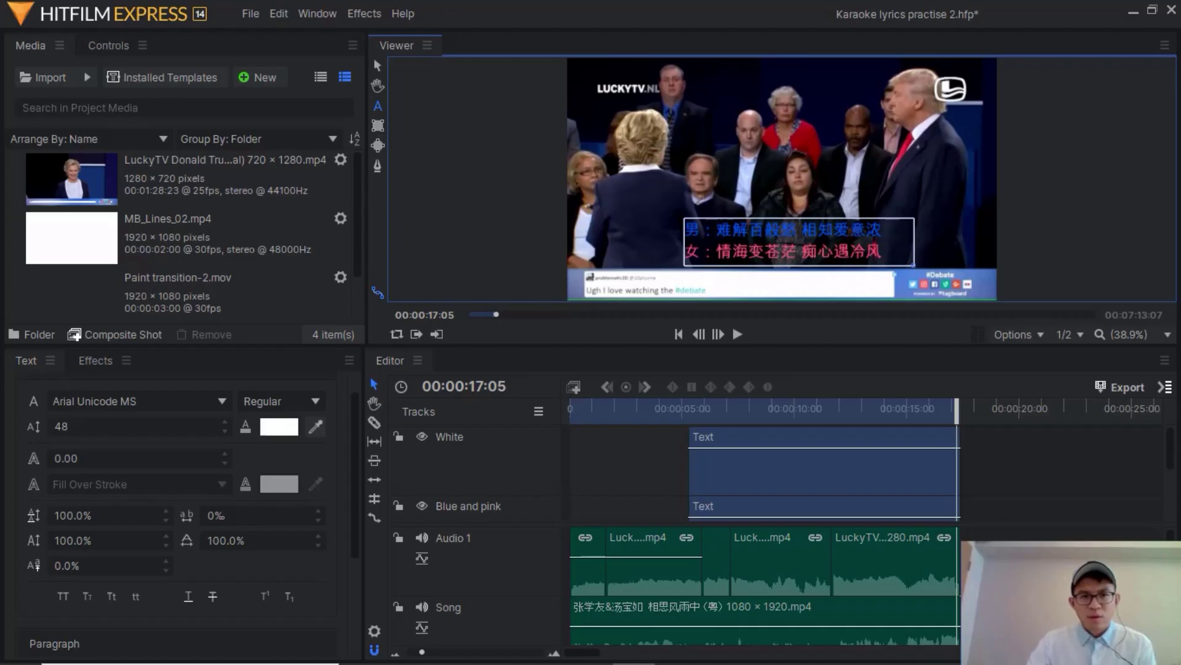
- Create a new composite shot with a five-second duration
click(244, 80)
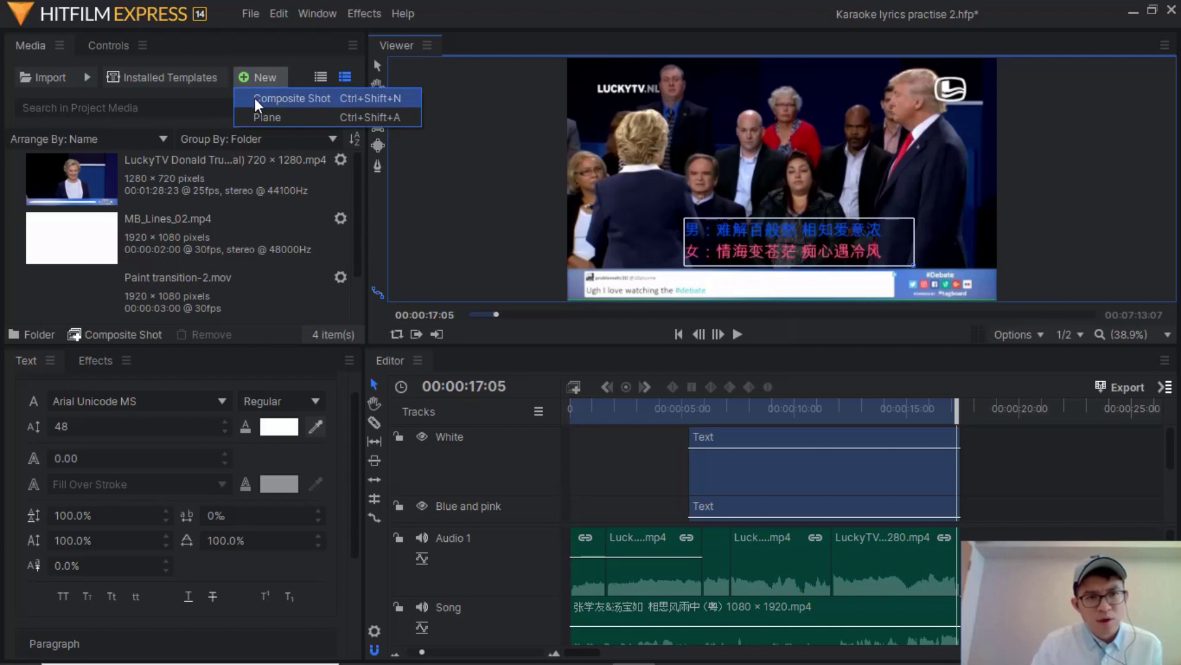
click(255, 98)
click(574, 128)
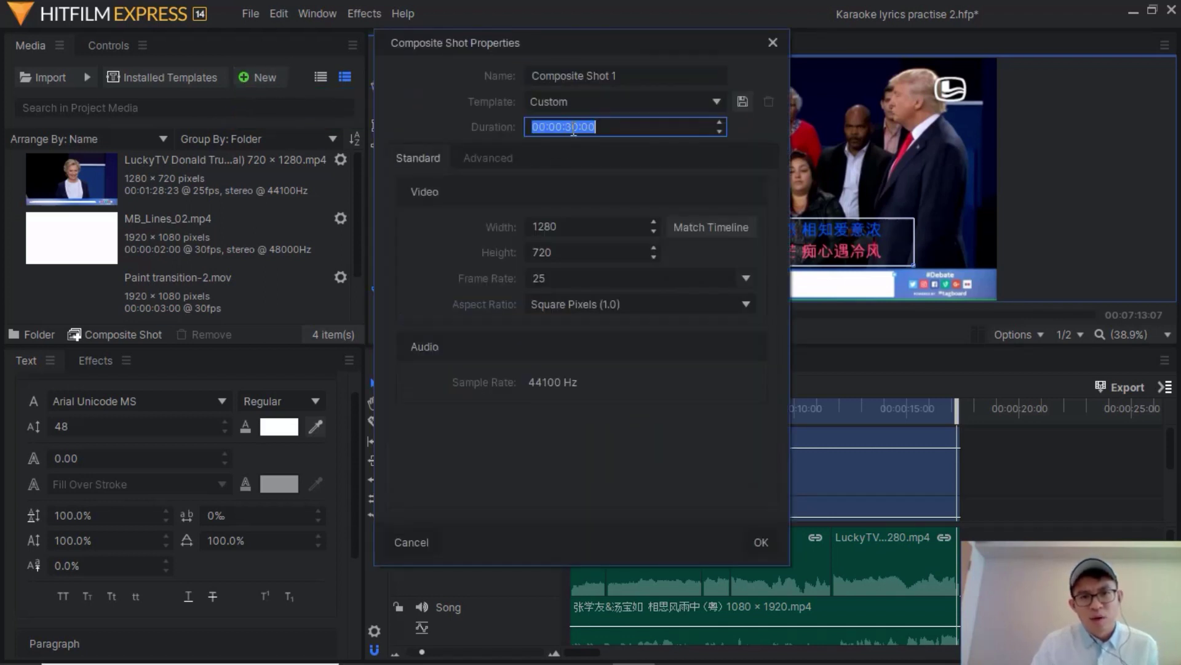
key(BackSpace)
key(BackSpace)
key(BackSpace)
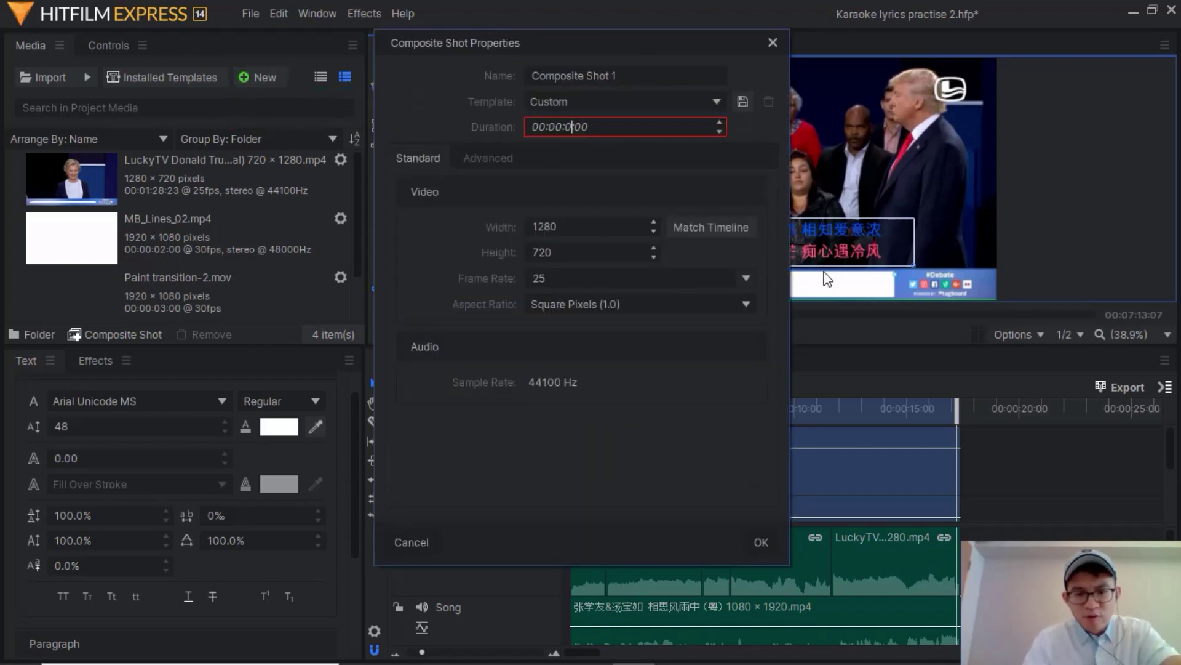
text(5)
click(767, 542)
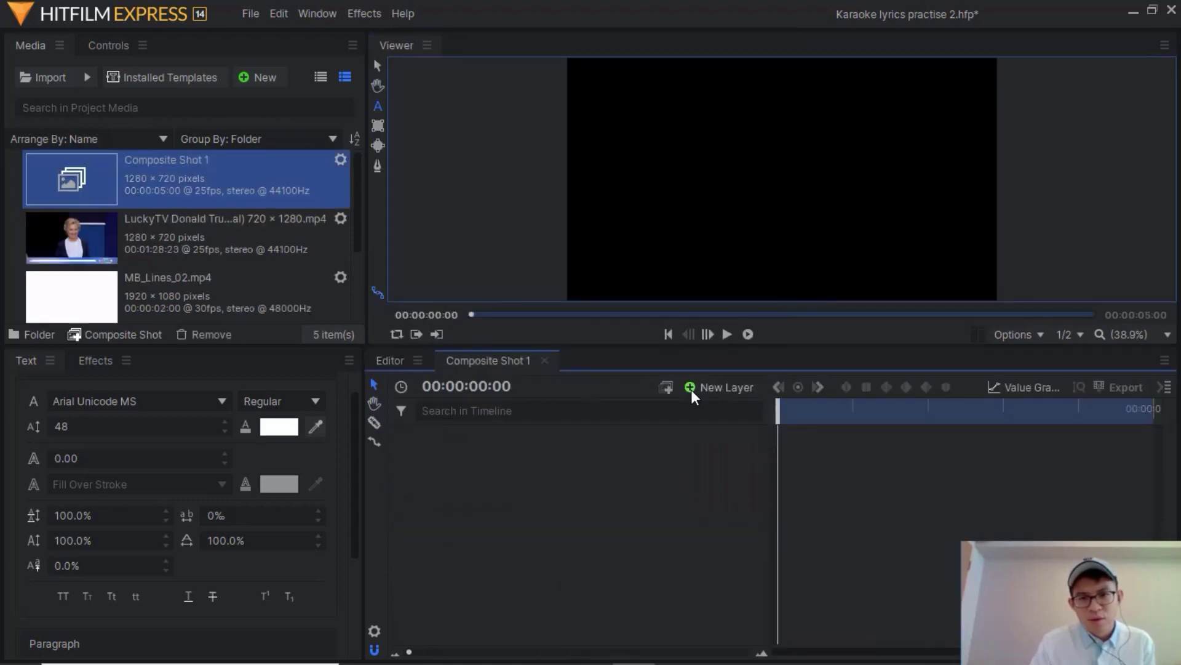
- Add a text layer and copy the song title and credit lines from the lyrics document
click(692, 389)
click(703, 420)
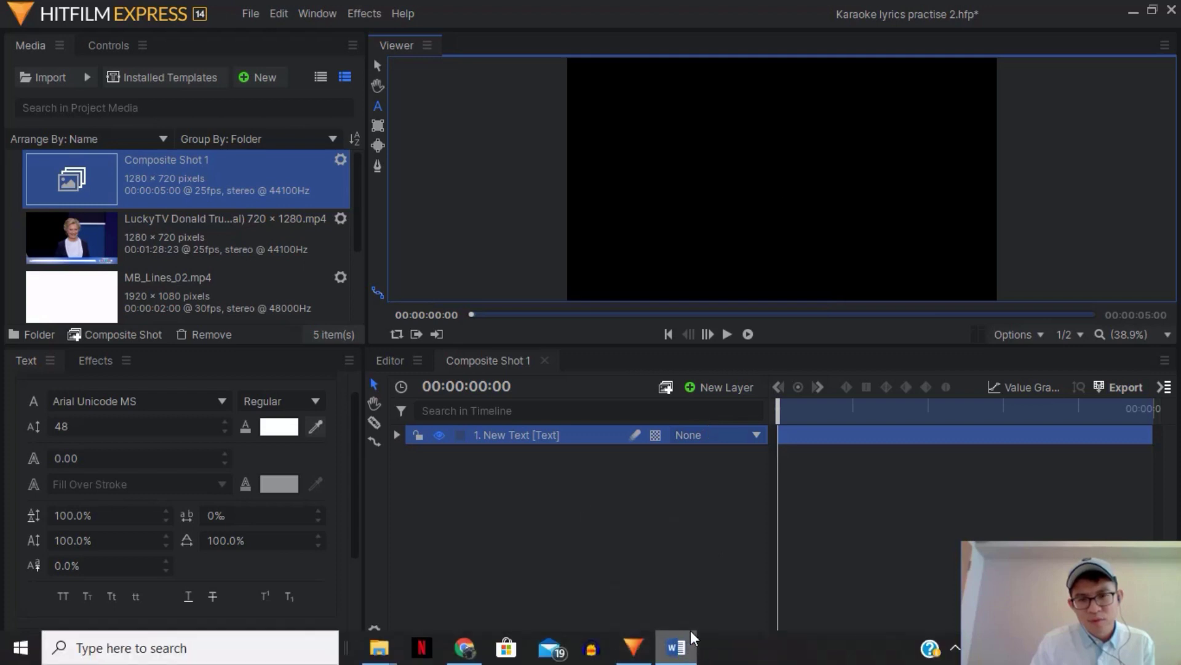
click(675, 658)
click(406, 369)
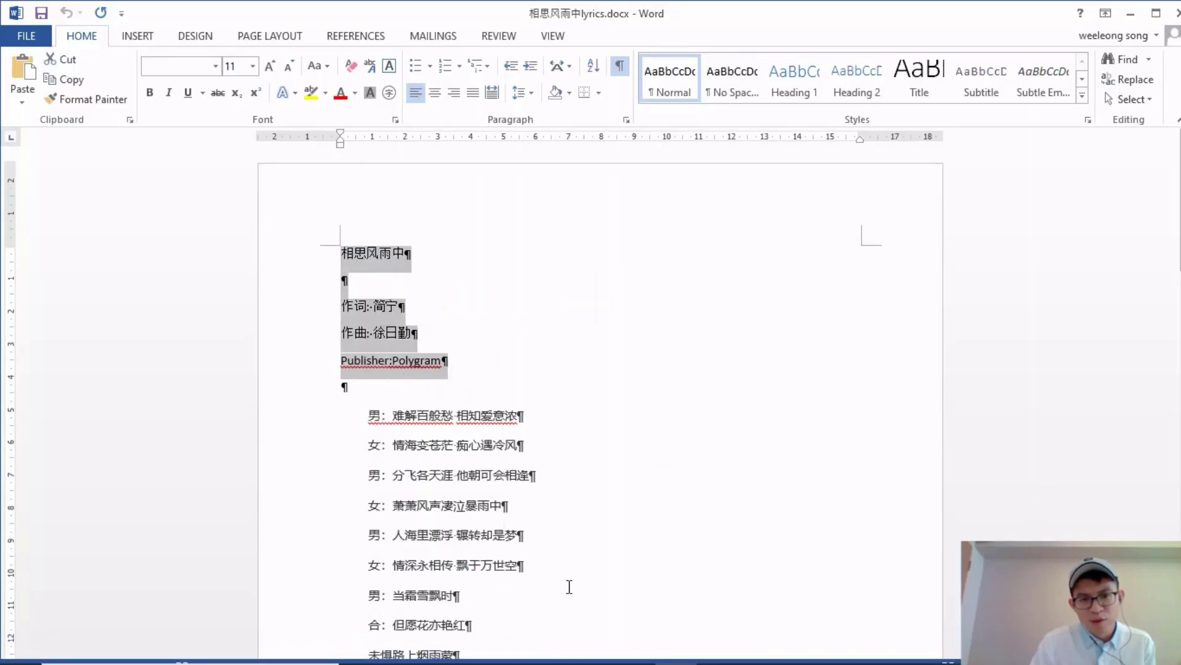
click(632, 648)
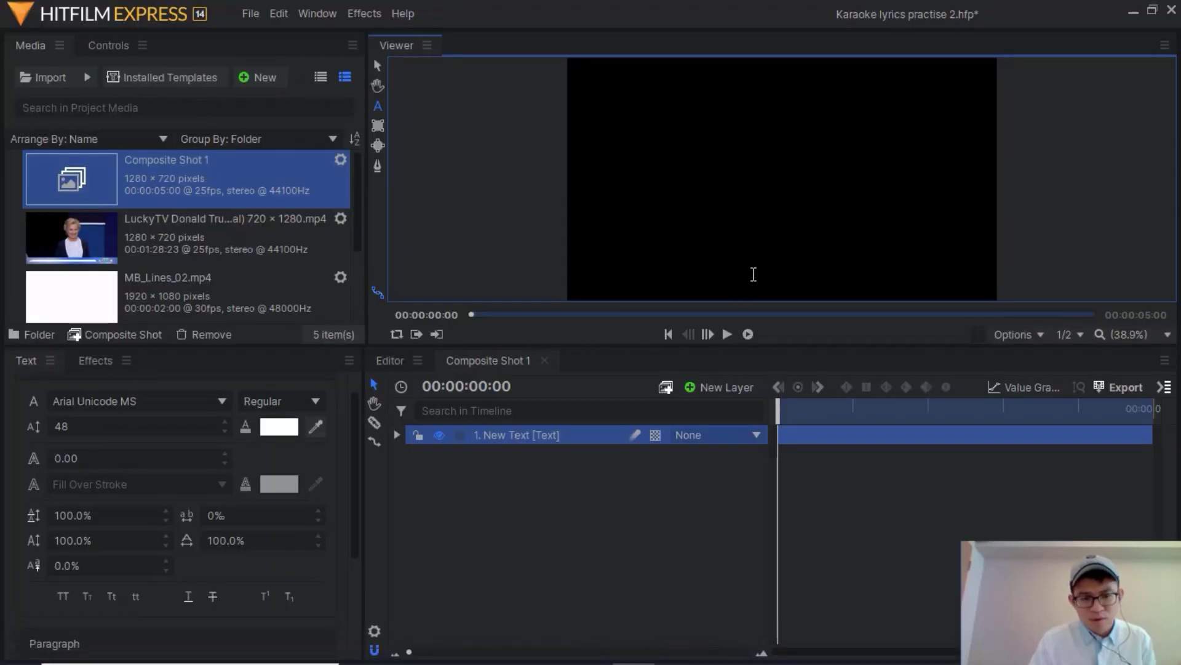
- Paste the credits into the text layer and left-align all the lines
key(ctrl+v)
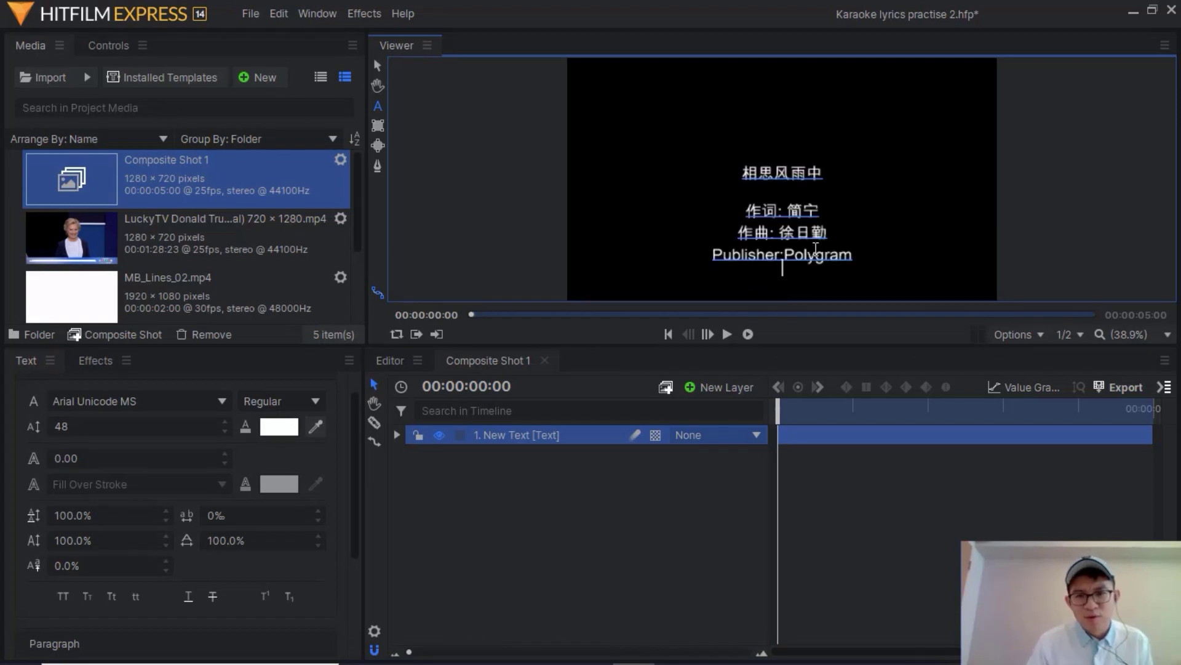
drag(816, 267, 742, 172)
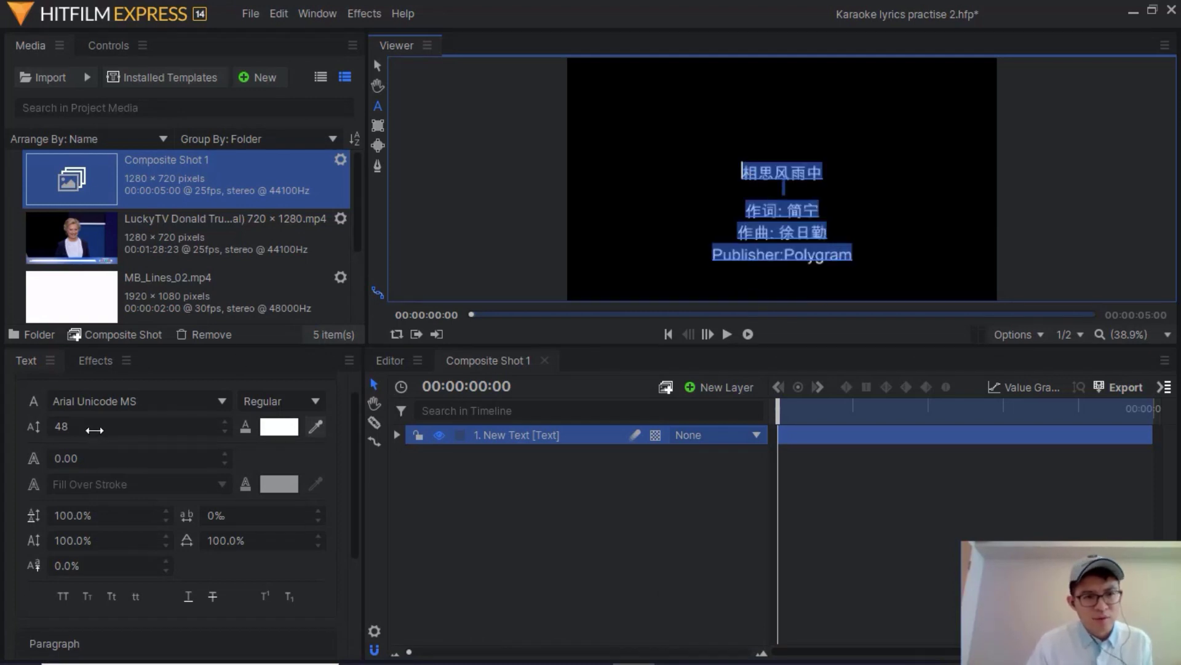
click(45, 361)
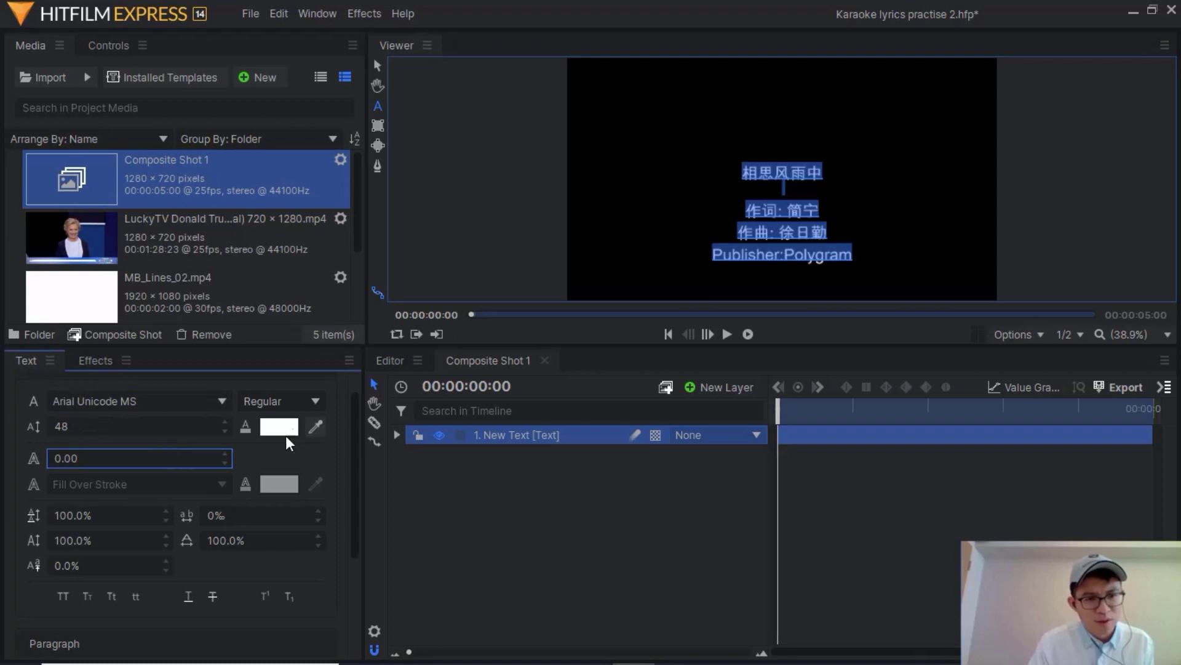
drag(353, 415, 352, 529)
click(70, 513)
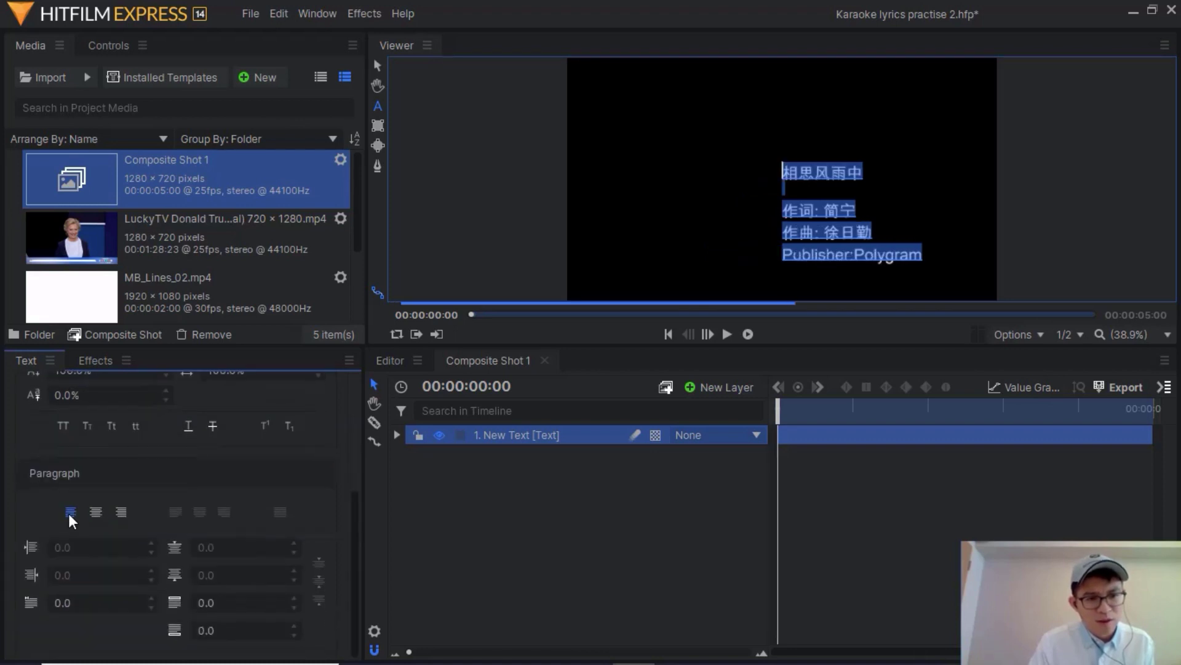
scroll(164, 534, up, 5)
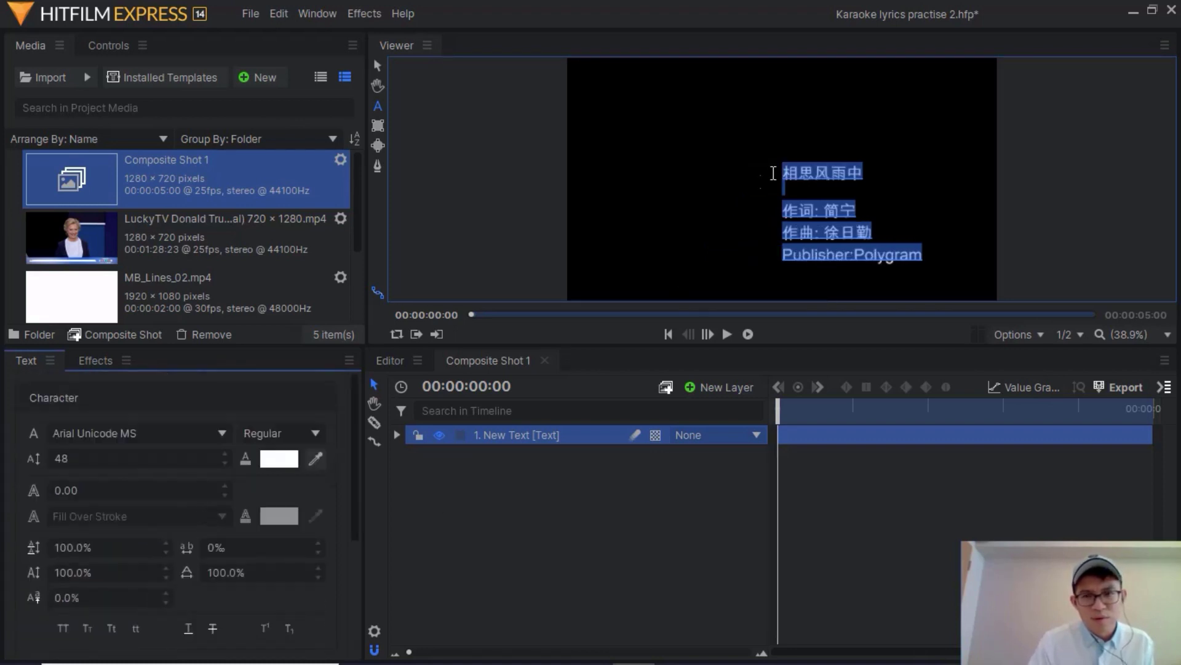
- Set the fill colour of the title line 相思风雨中 to red
click(776, 173)
drag(870, 173, 781, 173)
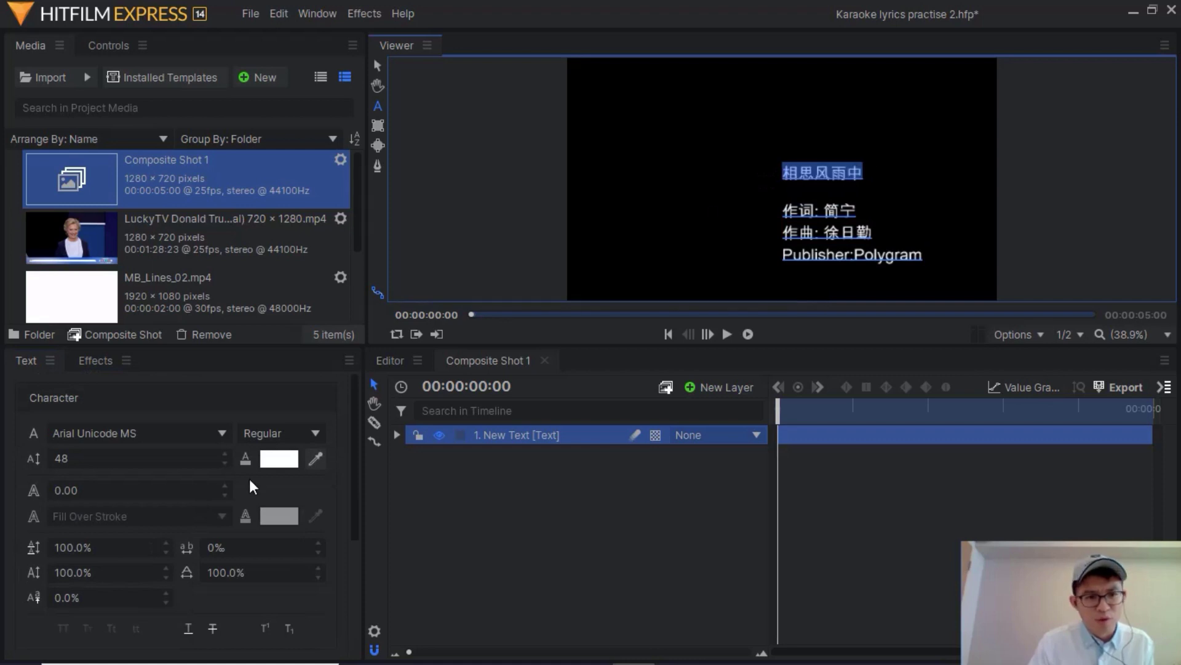
click(271, 462)
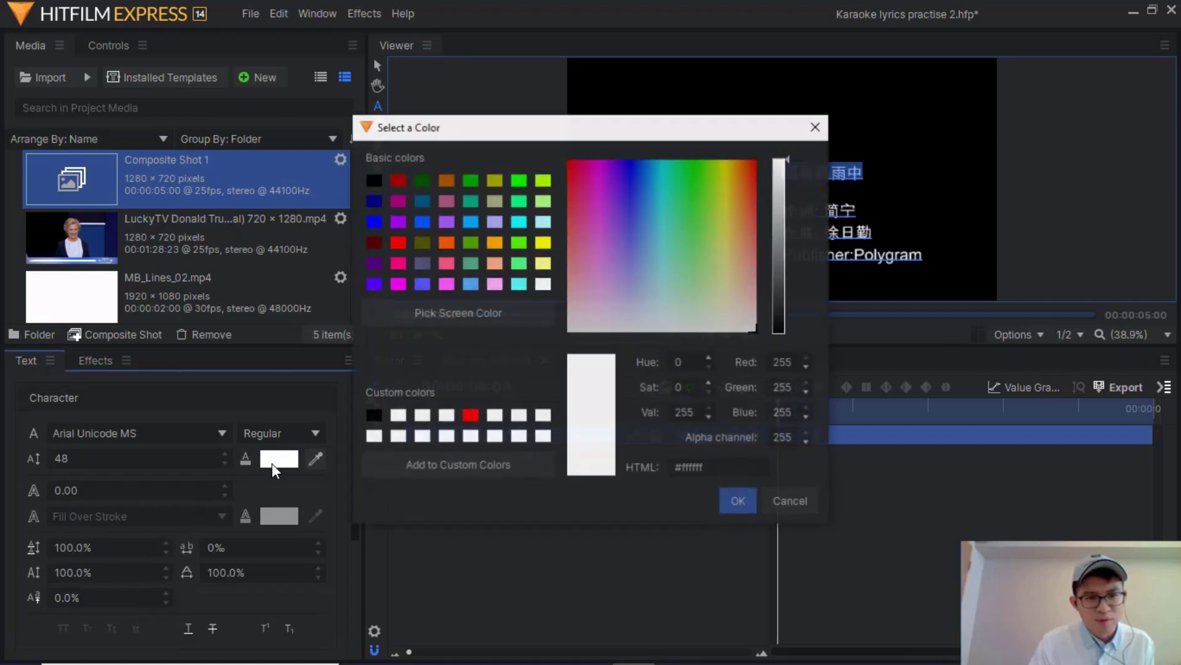
click(469, 417)
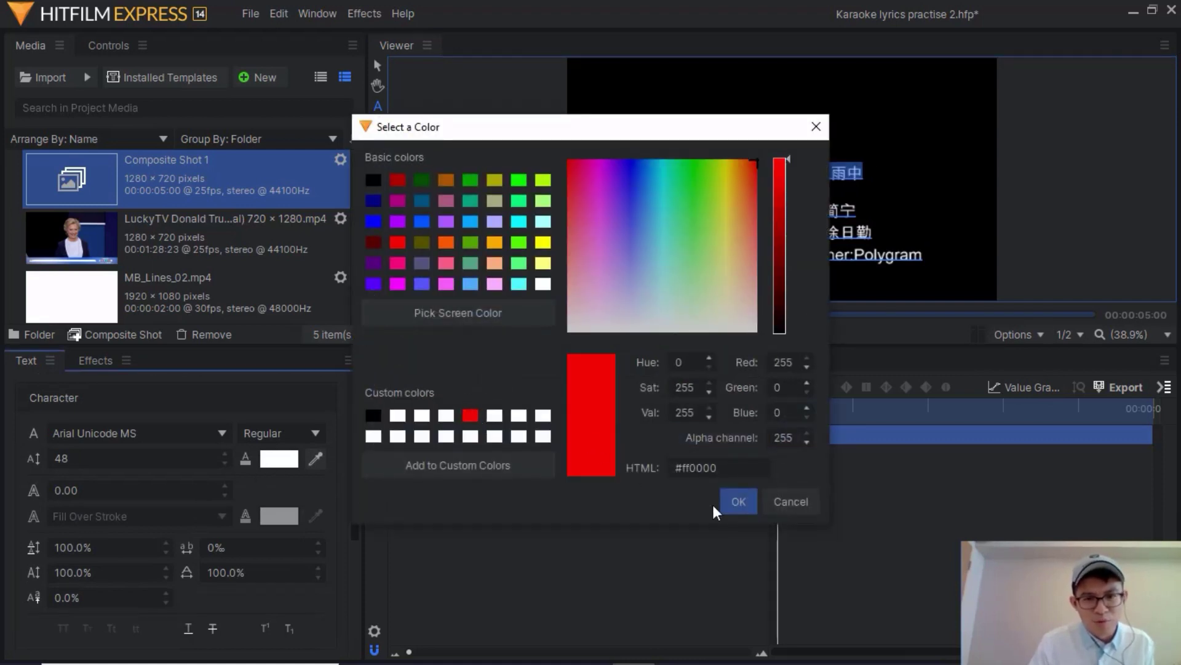
click(729, 504)
- Give the red title an outline width of 10
click(92, 490)
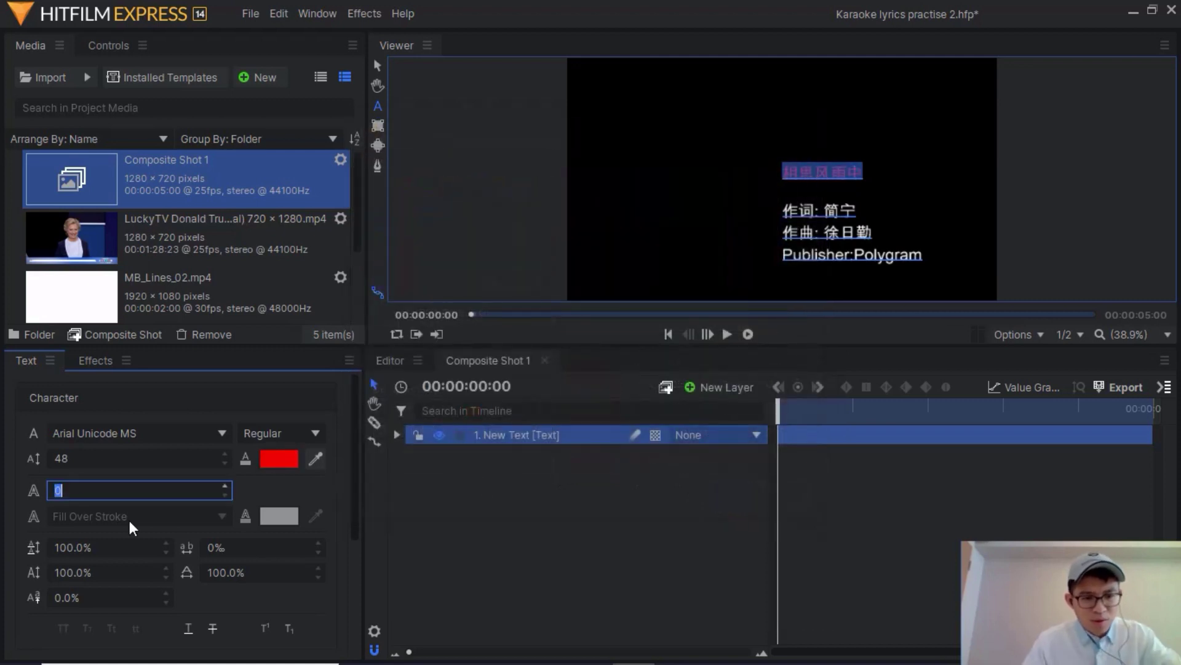
text(10)
key(Return)
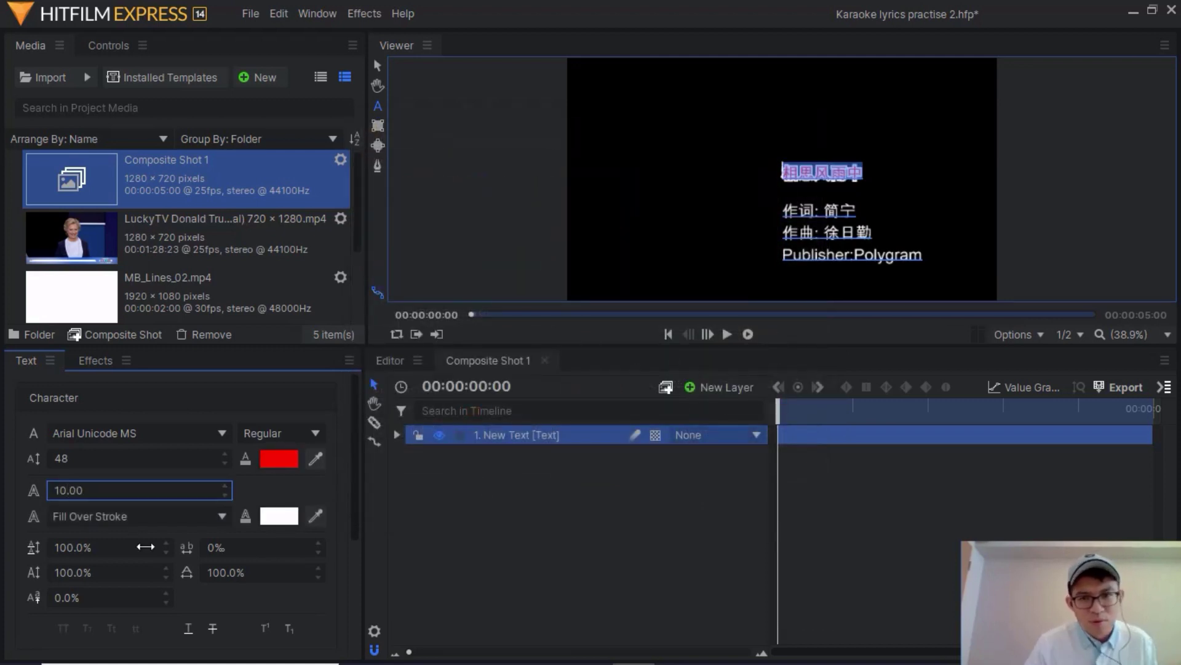
click(856, 251)
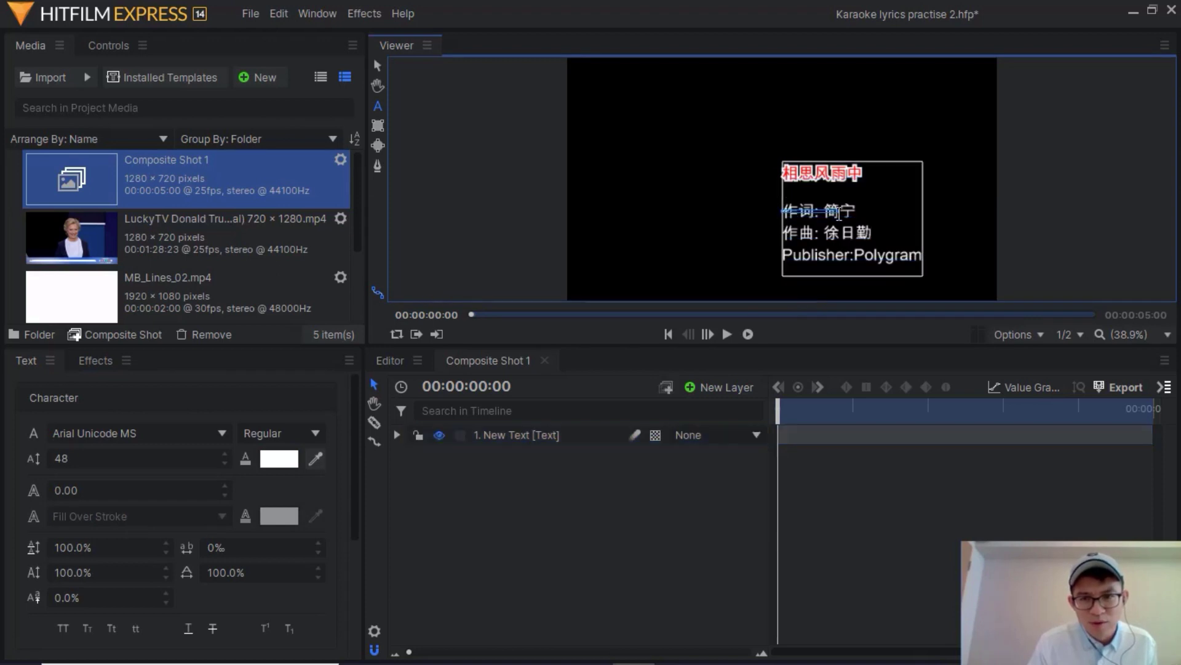
- Set the three credit lines below the title to black
mouse_move(923, 254)
mouse_down()
mouse_move(802, 230)
mouse_move(782, 209)
mouse_up()
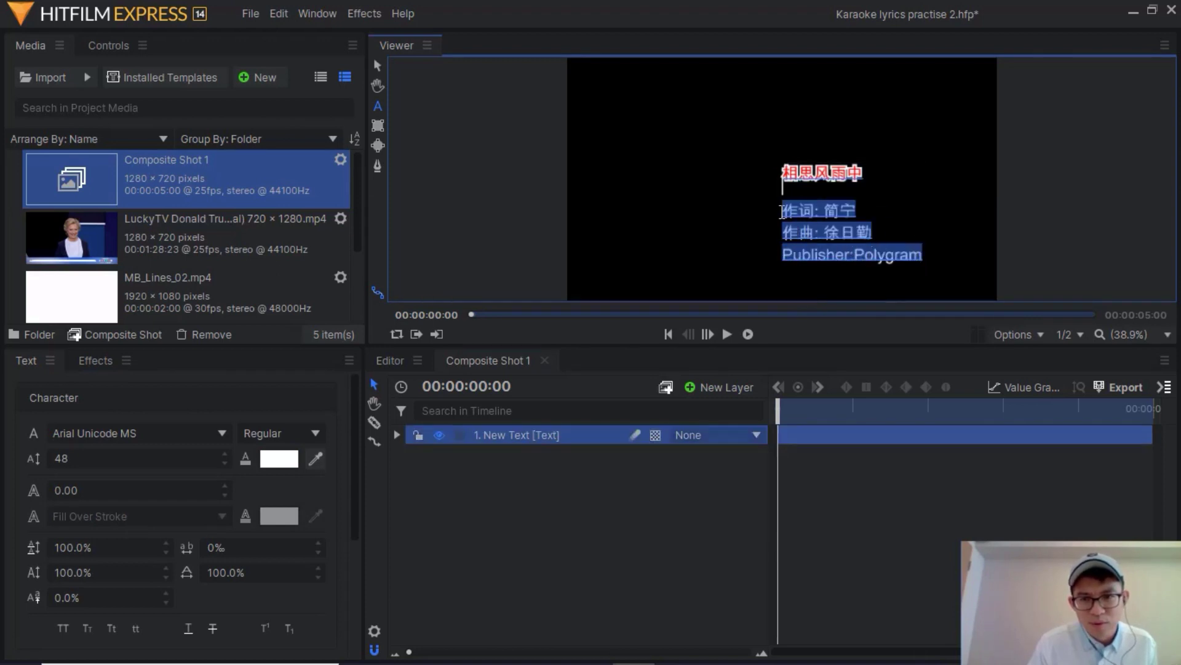
click(278, 463)
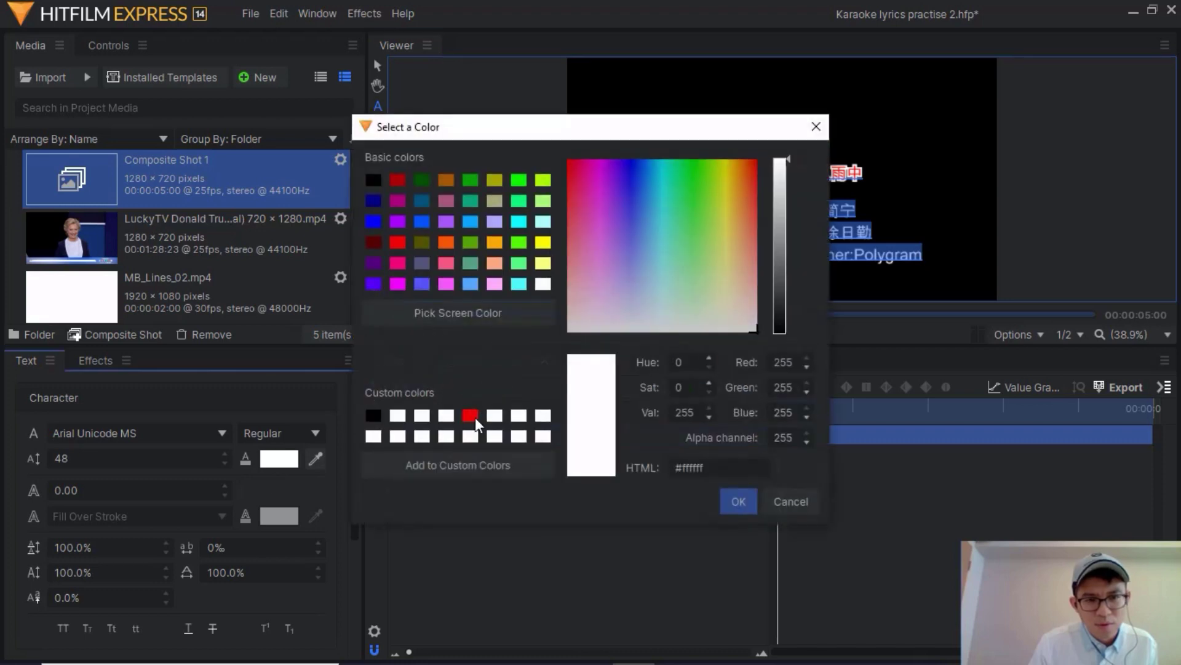
click(373, 416)
click(739, 501)
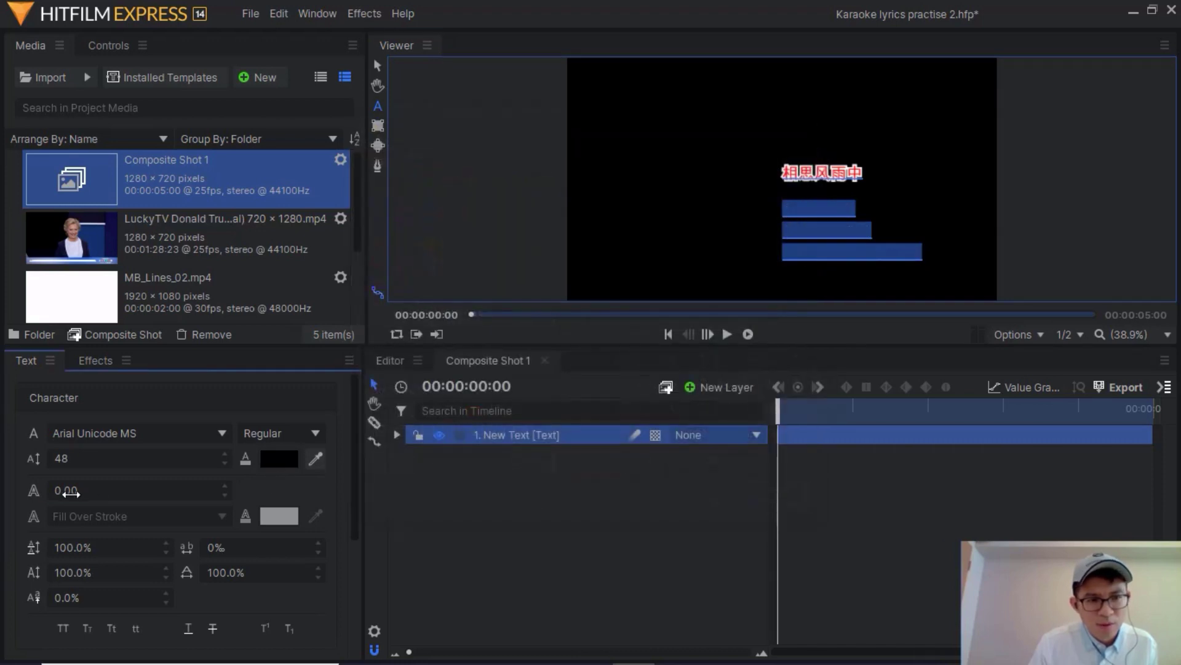
- Give the credit lines a yellow outline of width 10
double_click(72, 490)
text(10)
key(Return)
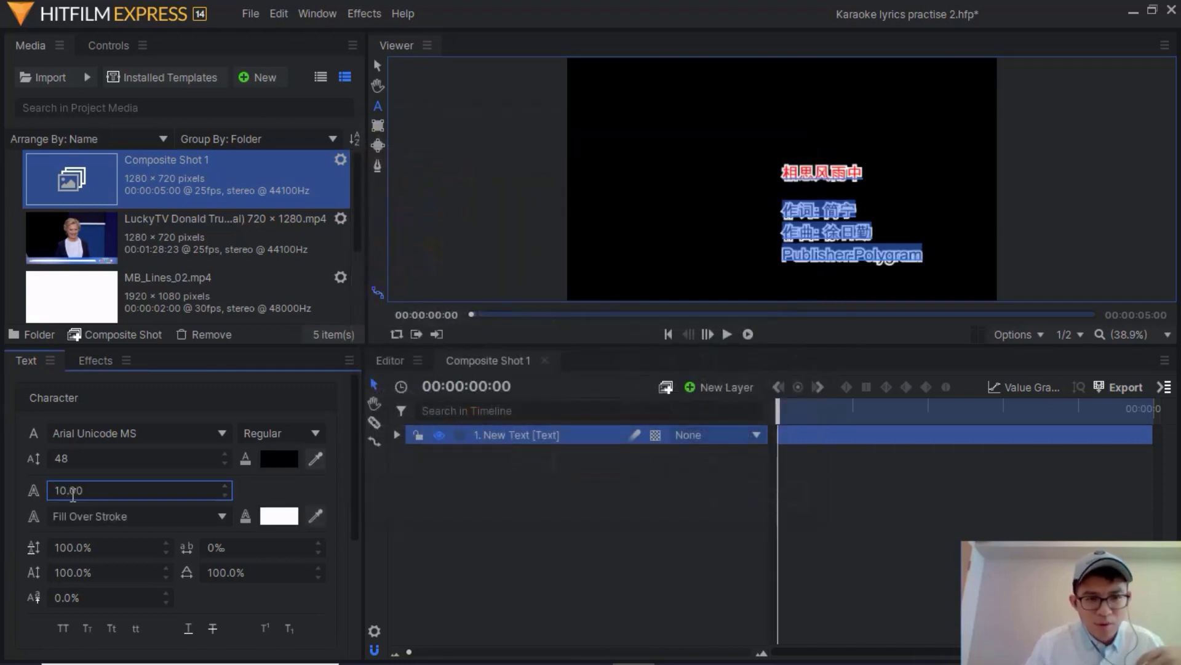
click(279, 515)
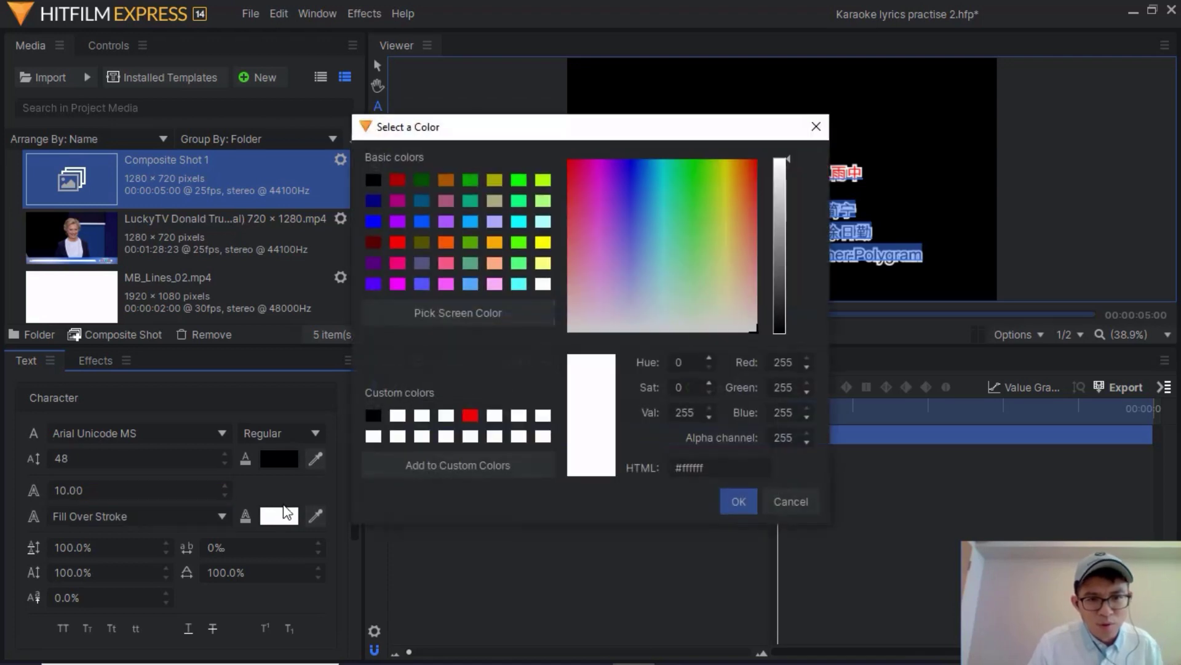
click(545, 243)
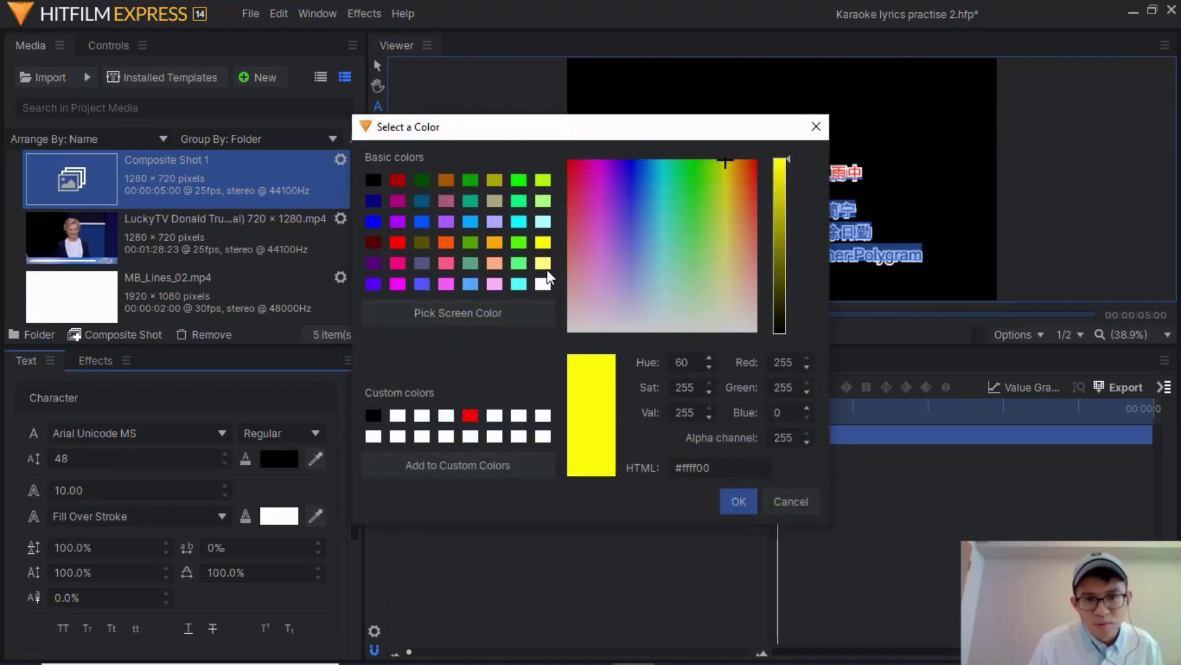
click(734, 500)
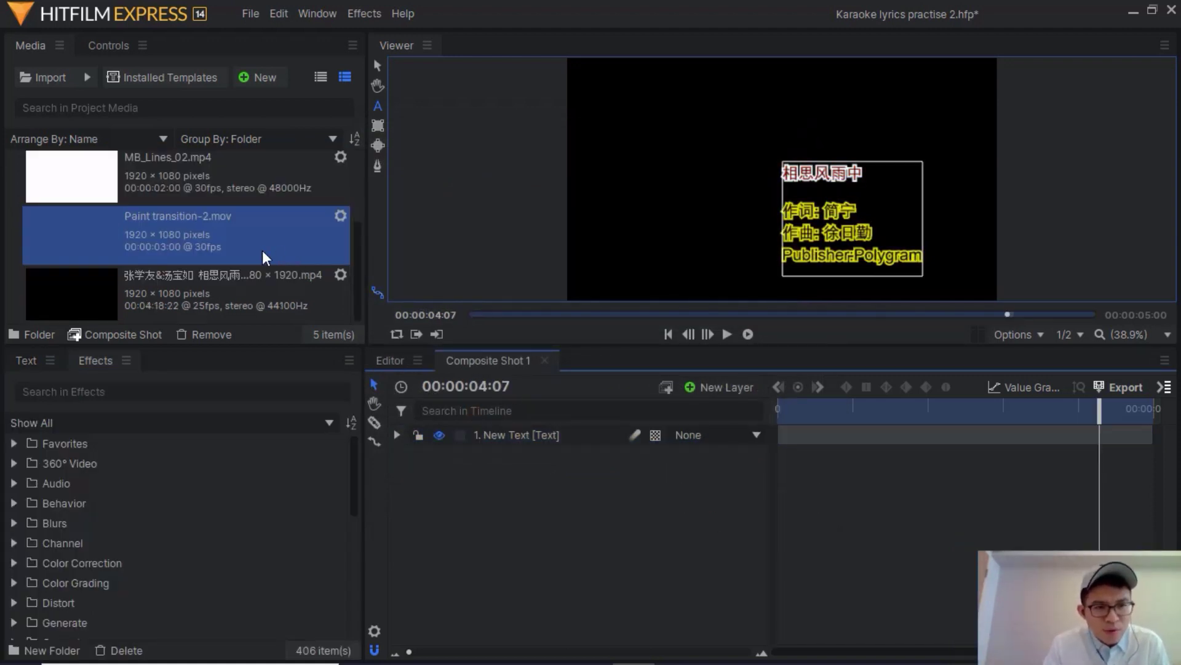
- Add Paint transition-2.mov above the text layer, preview it from the start, then hide it
drag(163, 237, 462, 432)
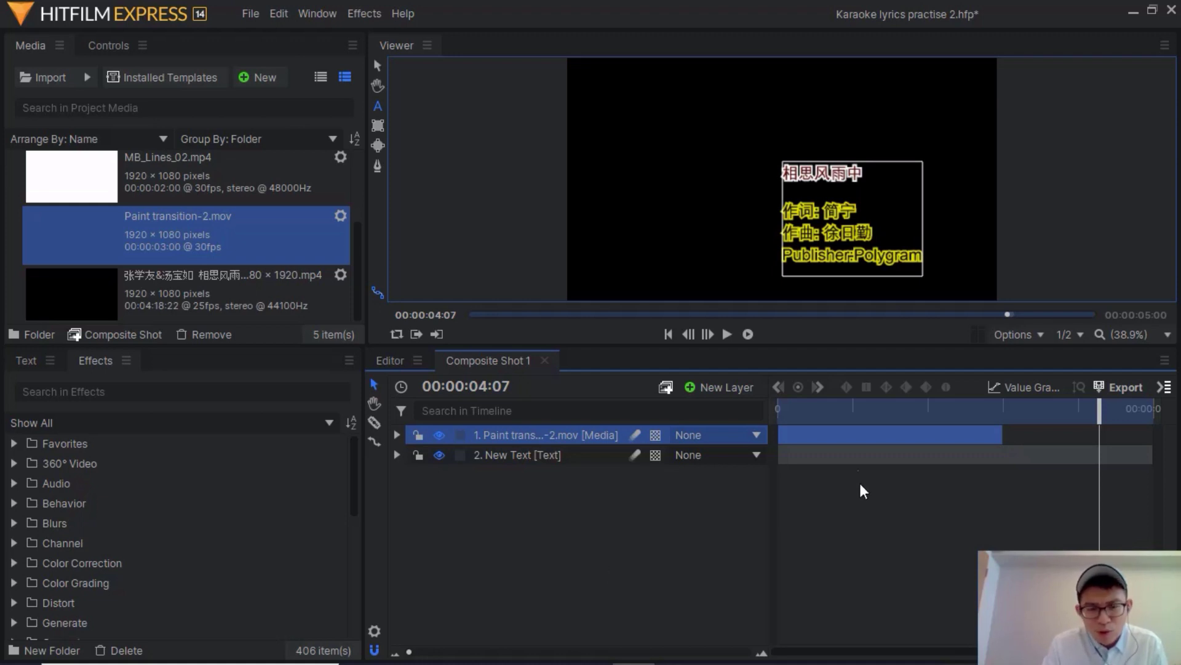
click(810, 407)
click(727, 334)
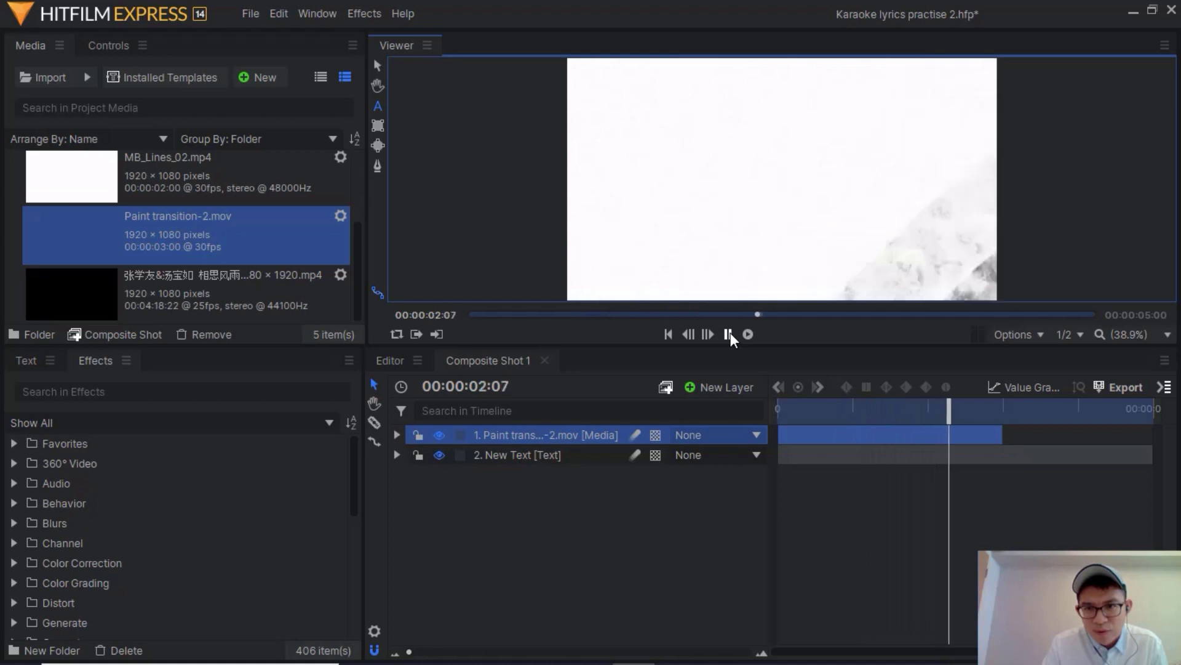
click(728, 334)
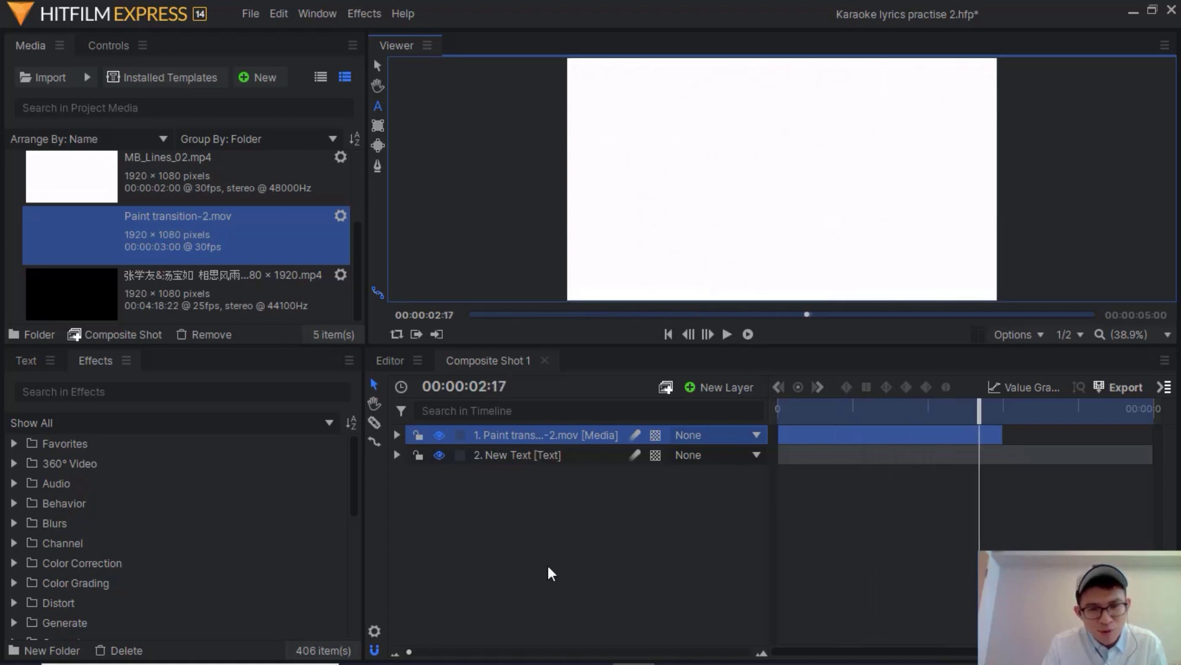
click(441, 436)
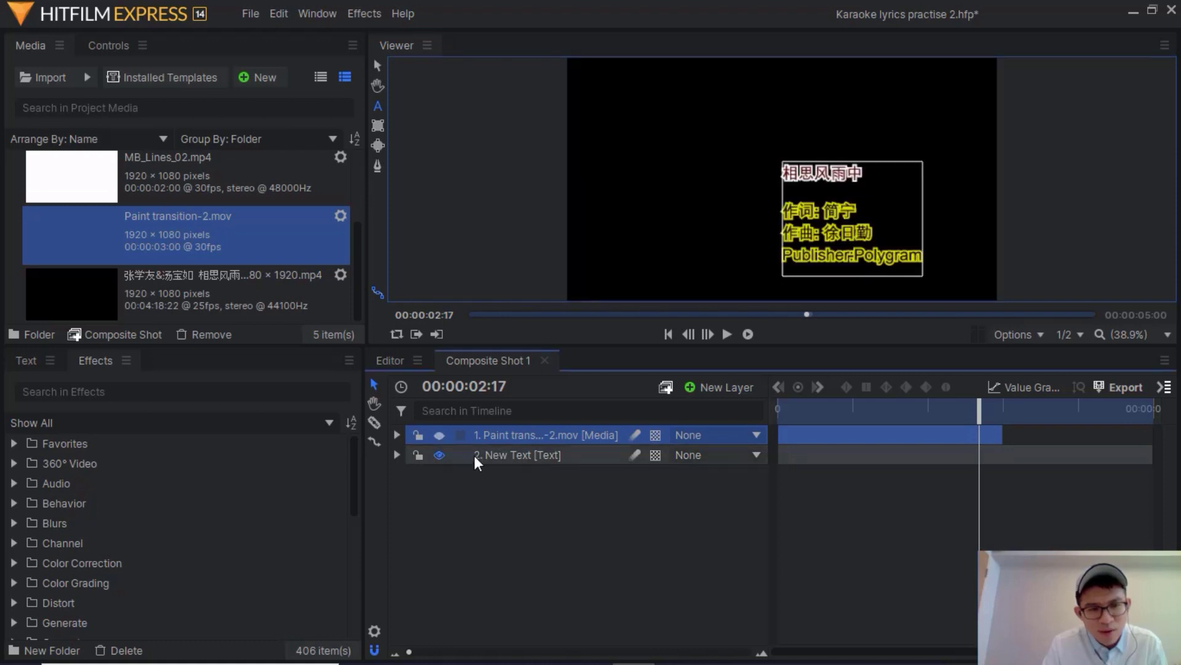
- Apply Set Matte to New Text, sourced from Paint transition-2.mov, and preview the shot
click(94, 388)
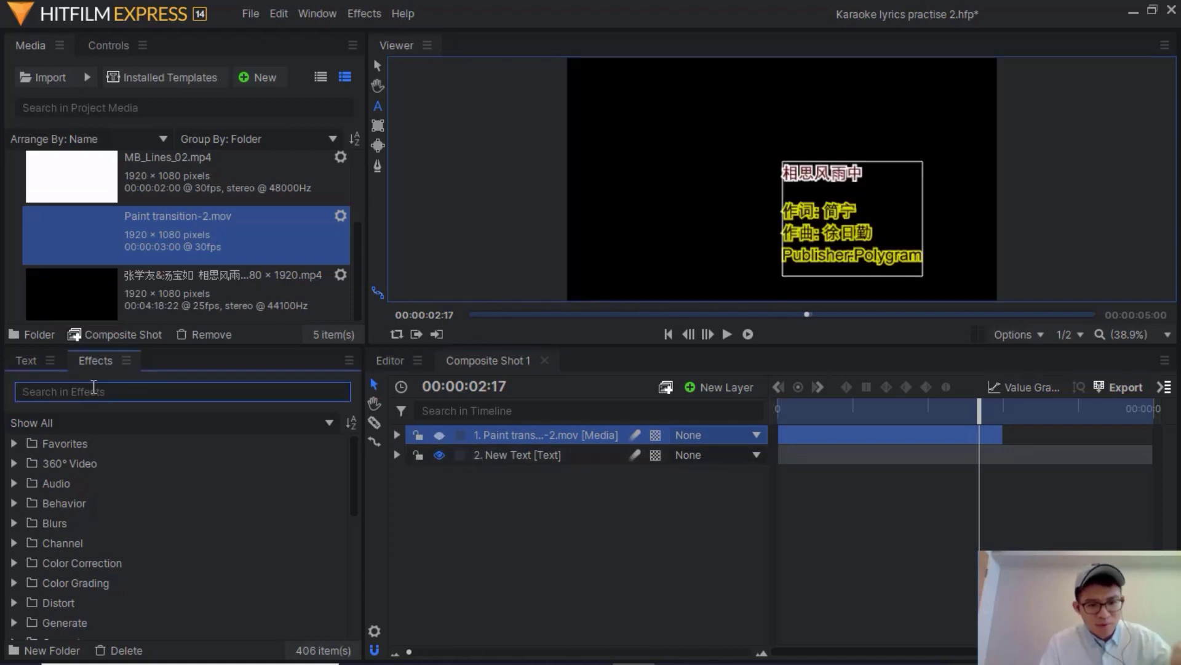
text(set)
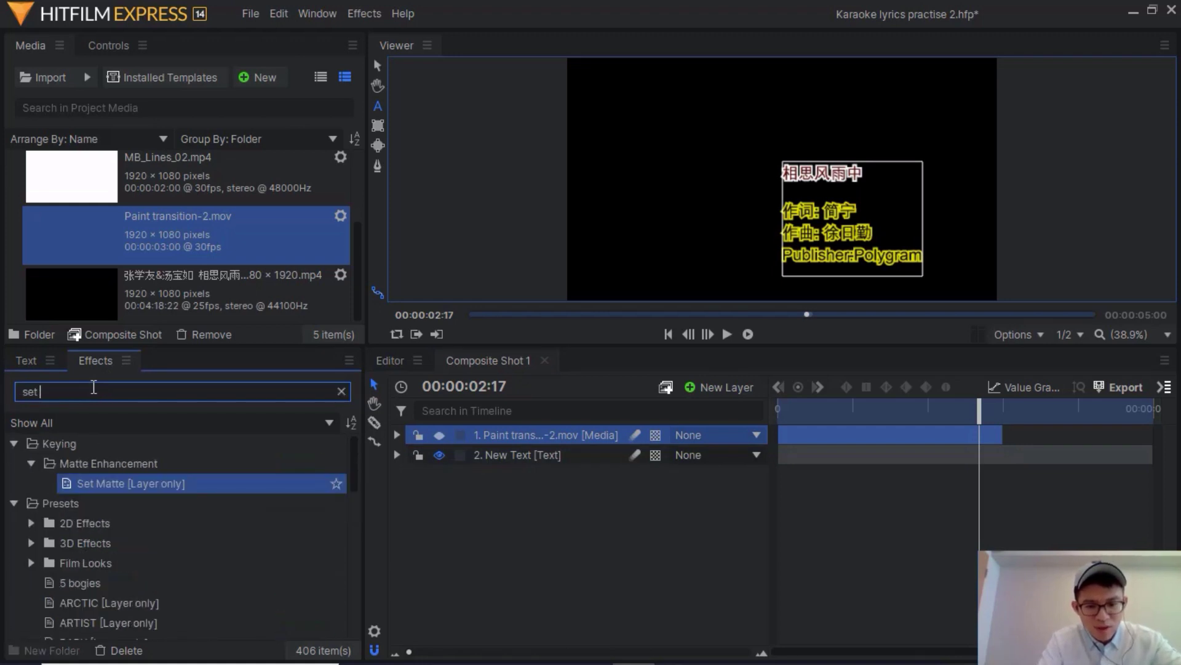
text( matte)
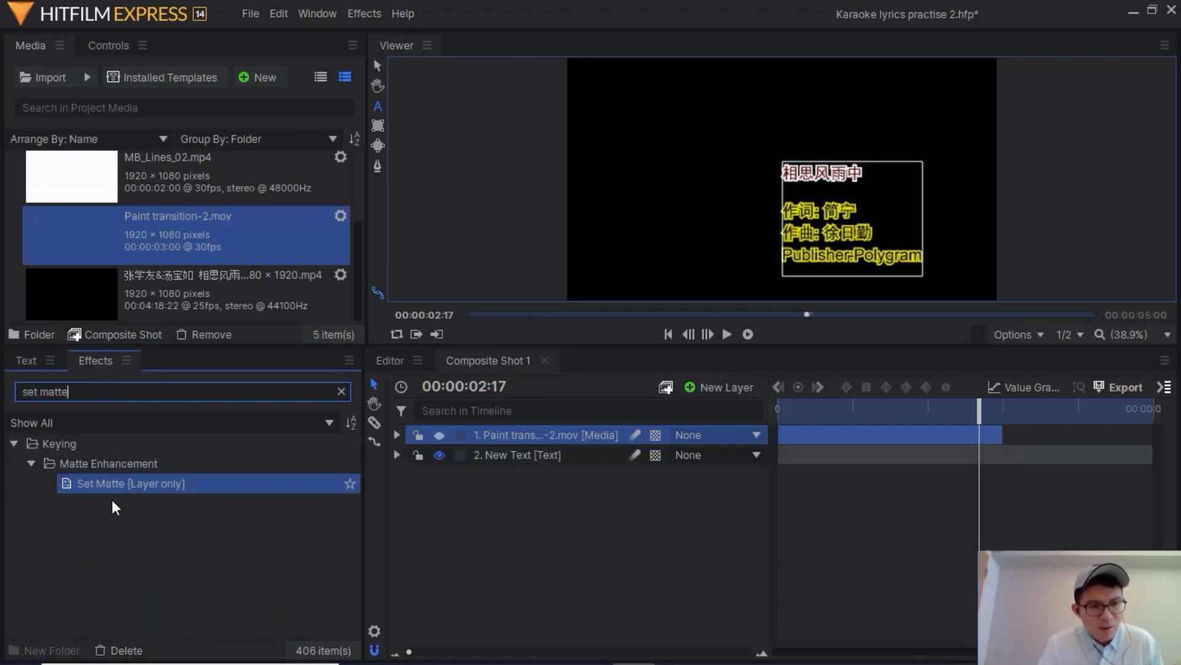
click(116, 489)
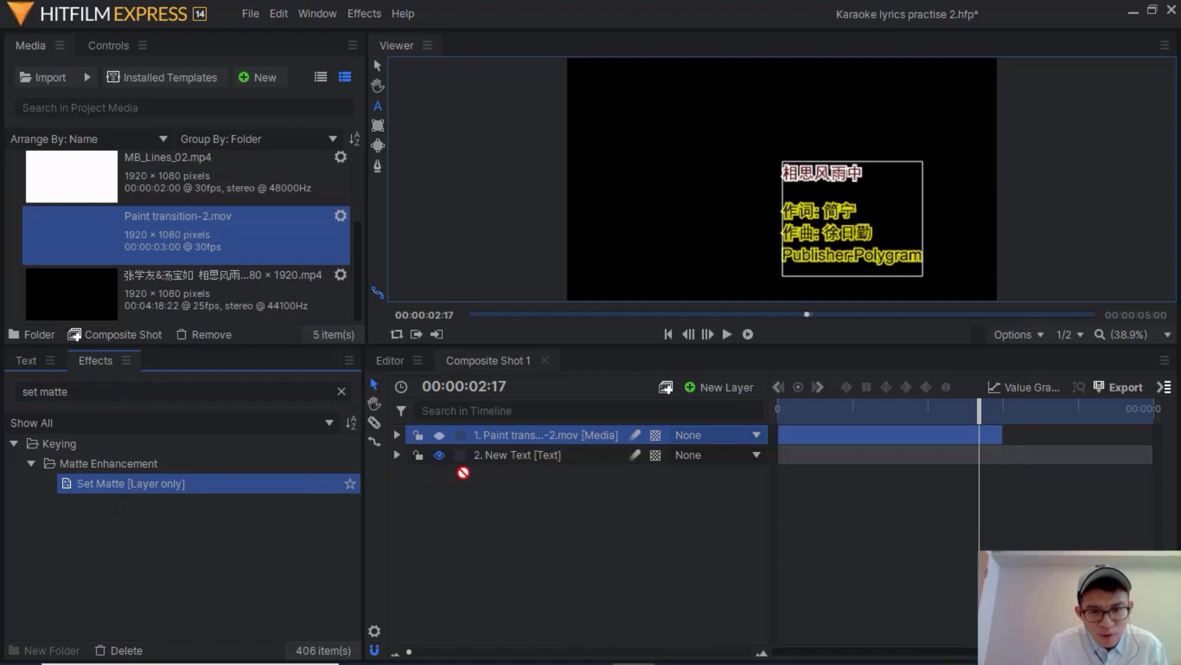
drag(463, 471, 488, 458)
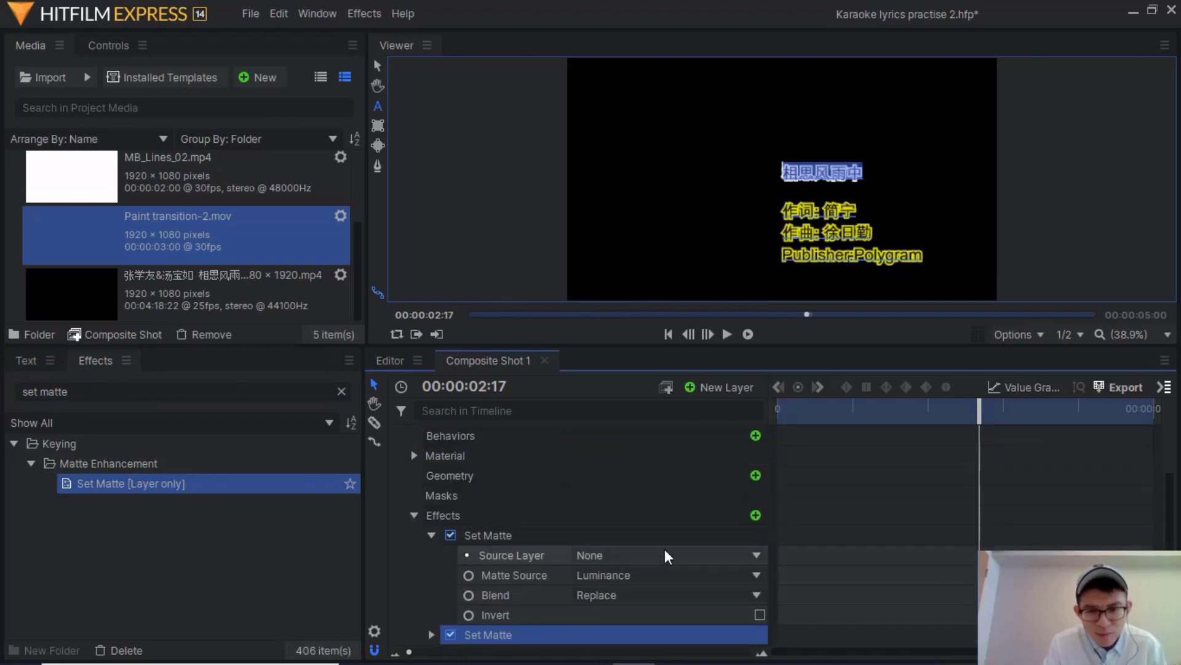
click(755, 555)
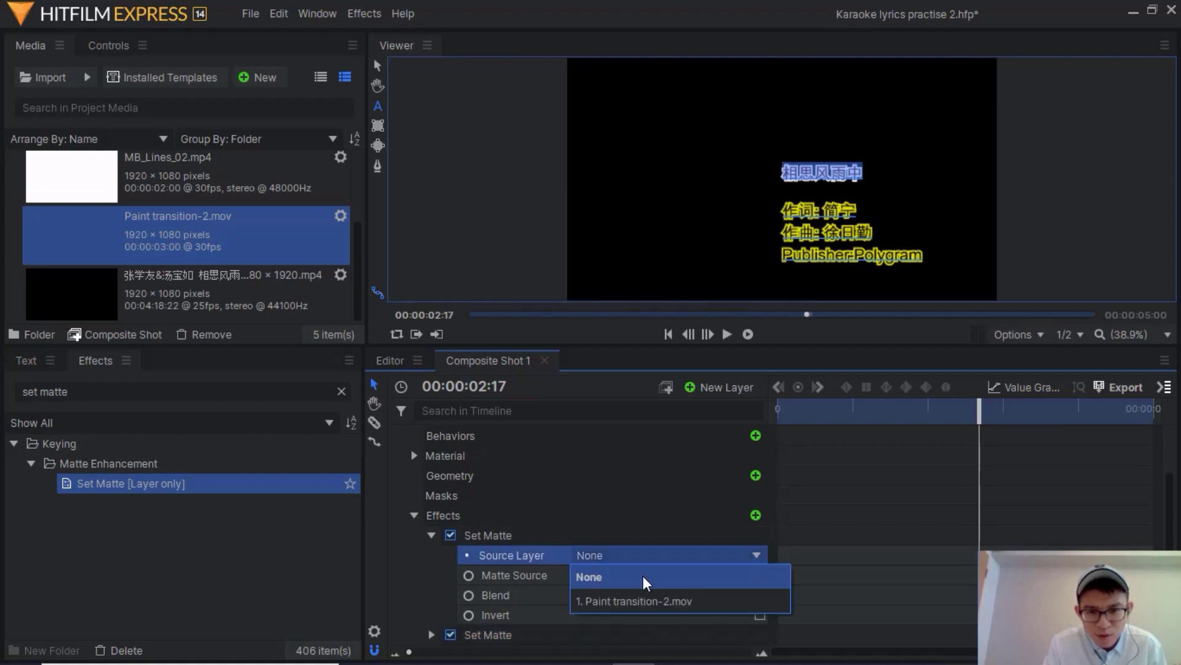
click(622, 601)
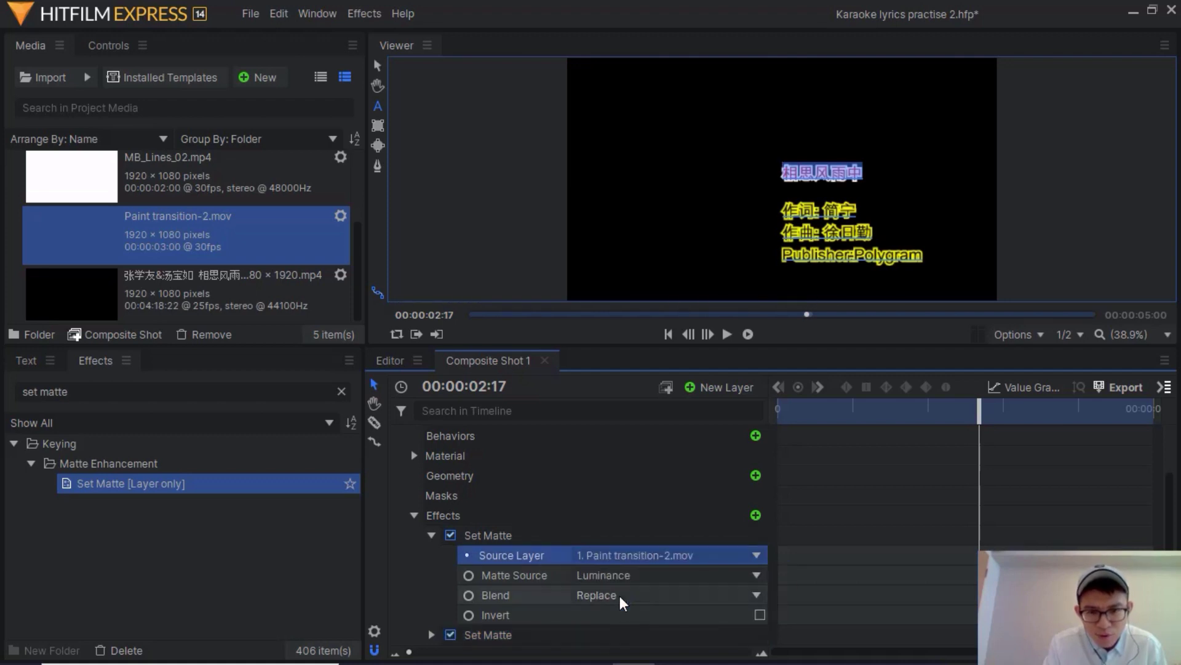
click(833, 417)
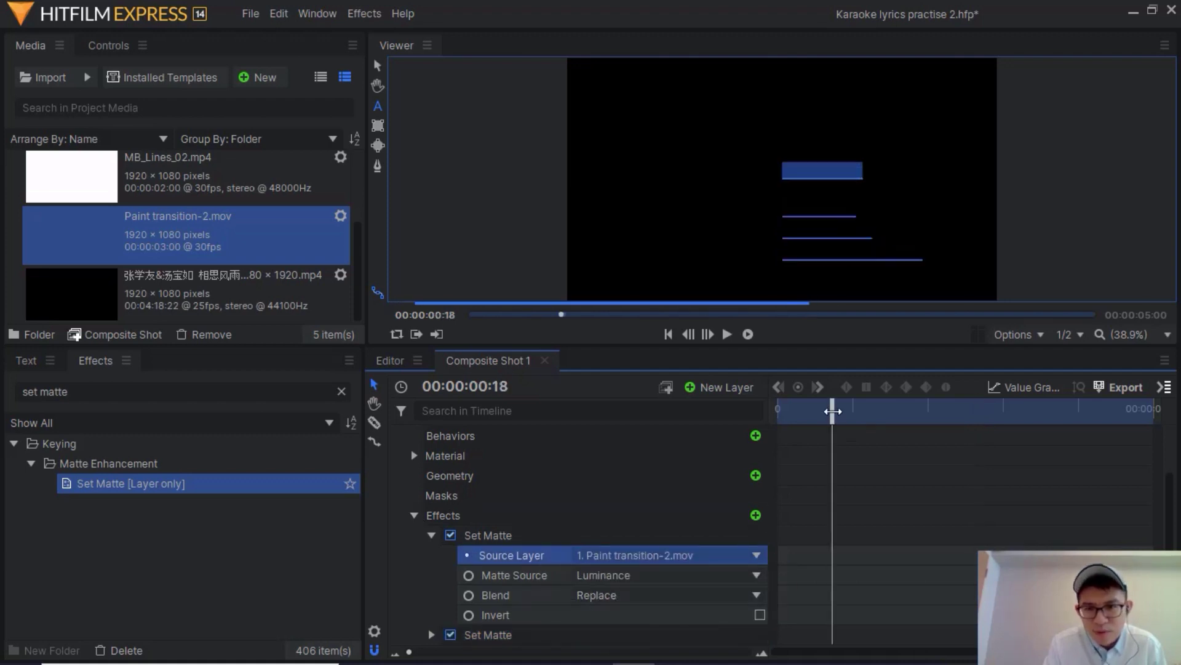
click(727, 334)
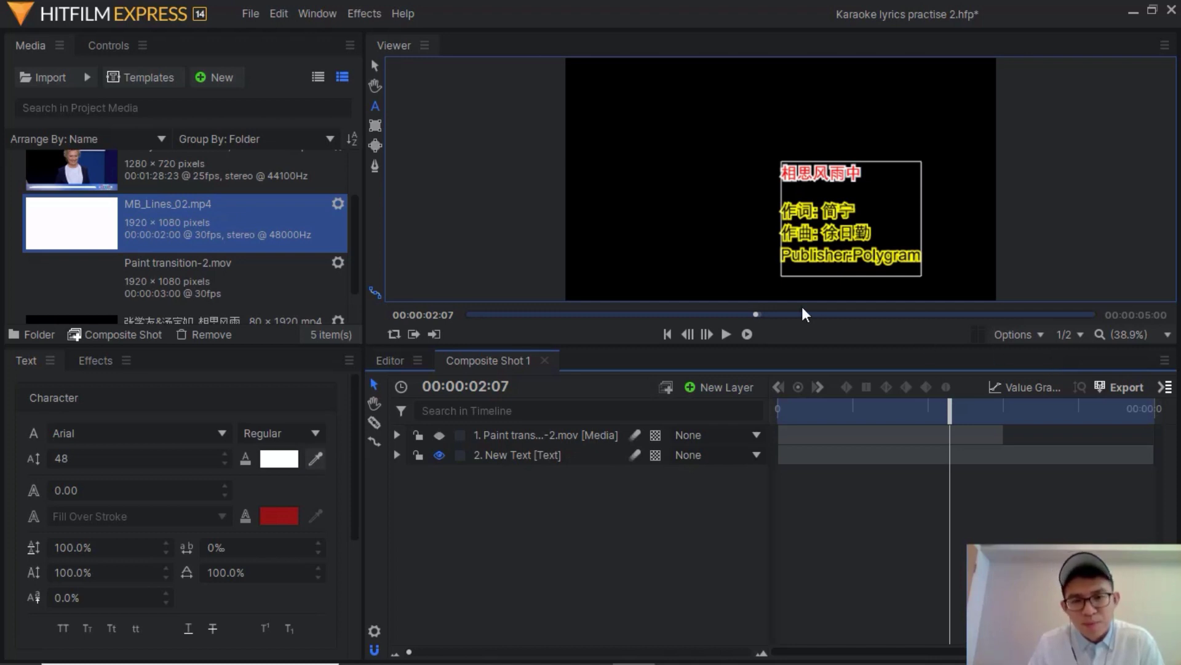
- Add MB_Lines_02.mp4 starting at three seconds and replay the composite with its credits
drag(231, 222, 554, 446)
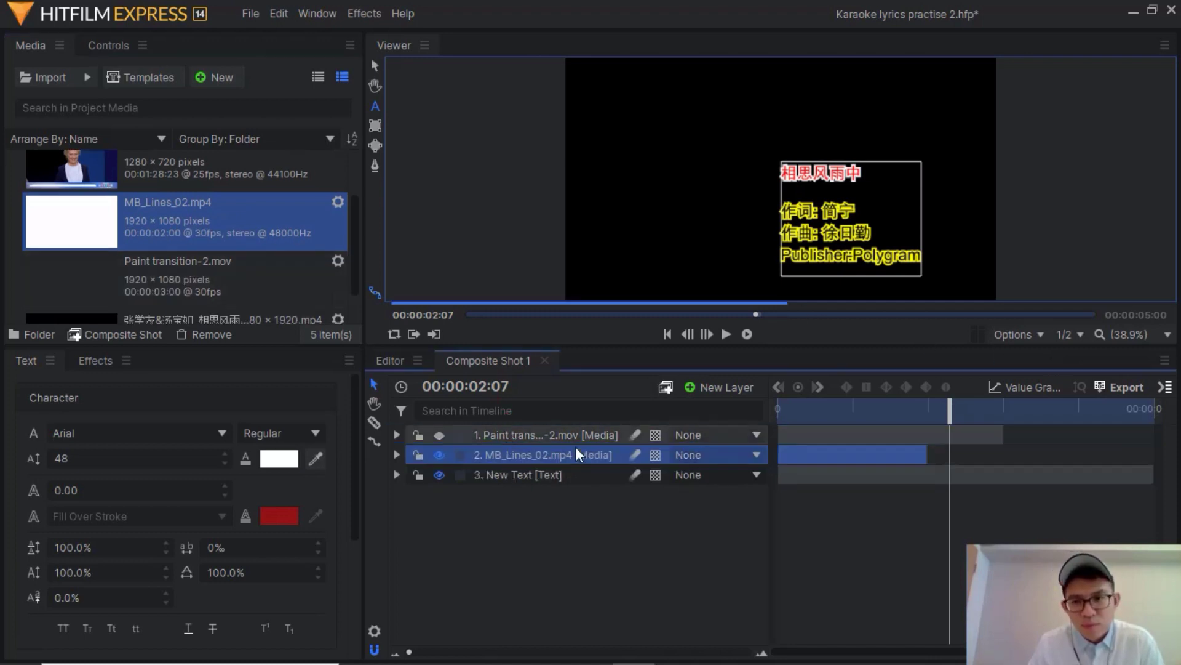
drag(941, 457, 1083, 456)
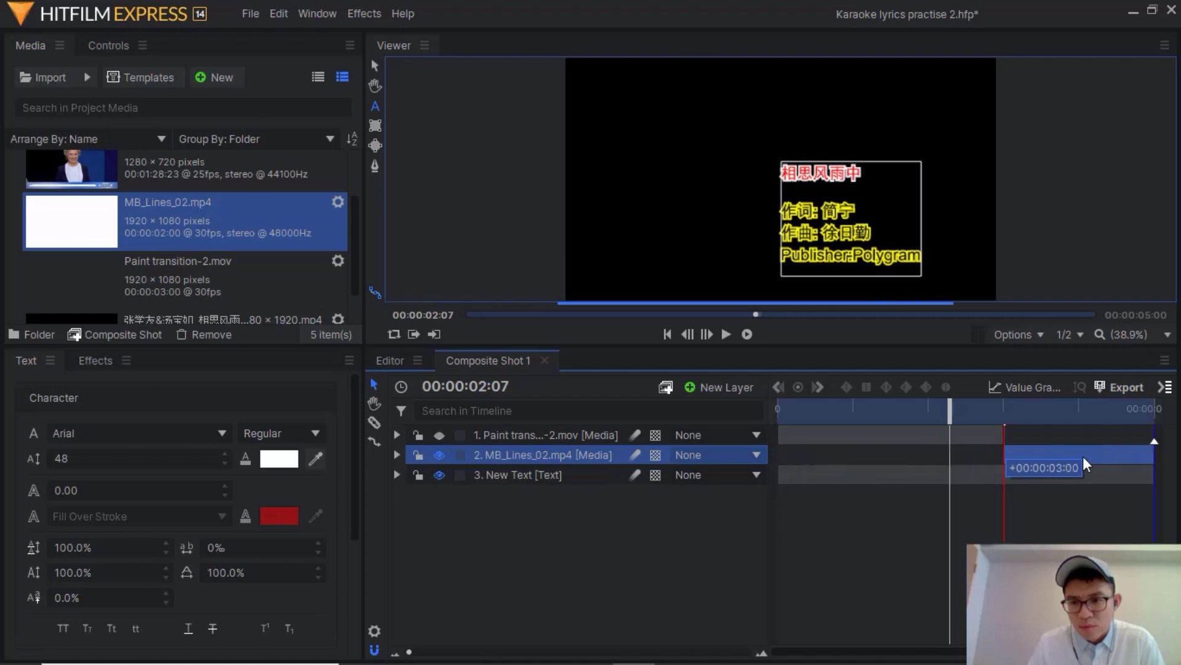
click(1013, 411)
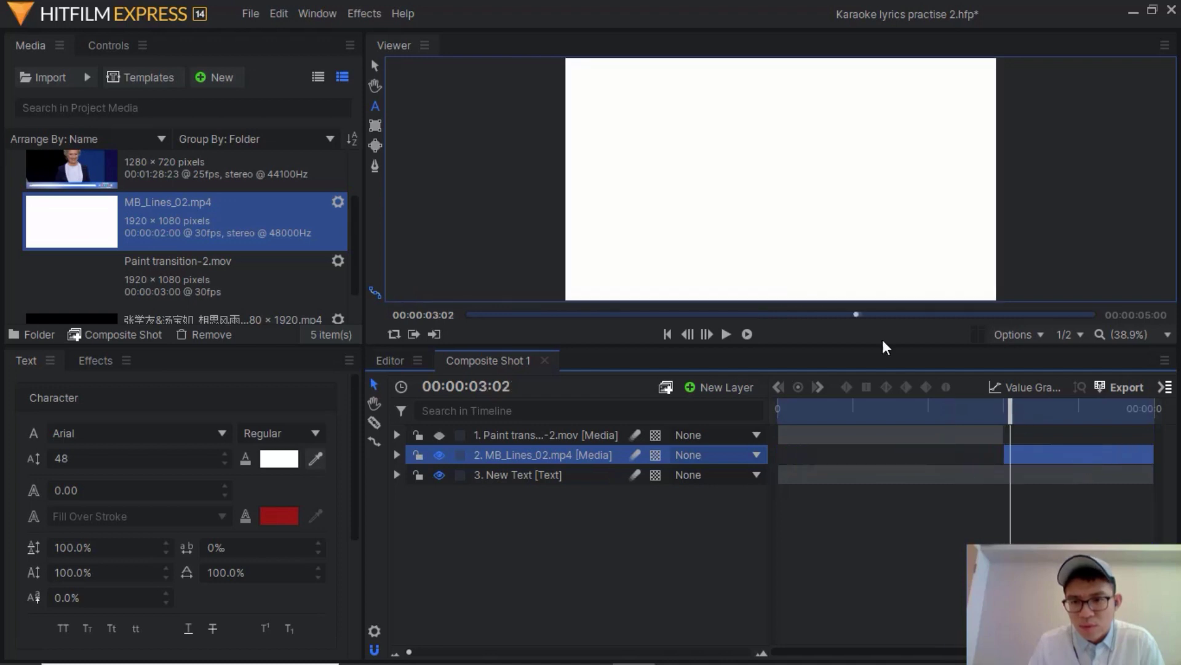
click(729, 334)
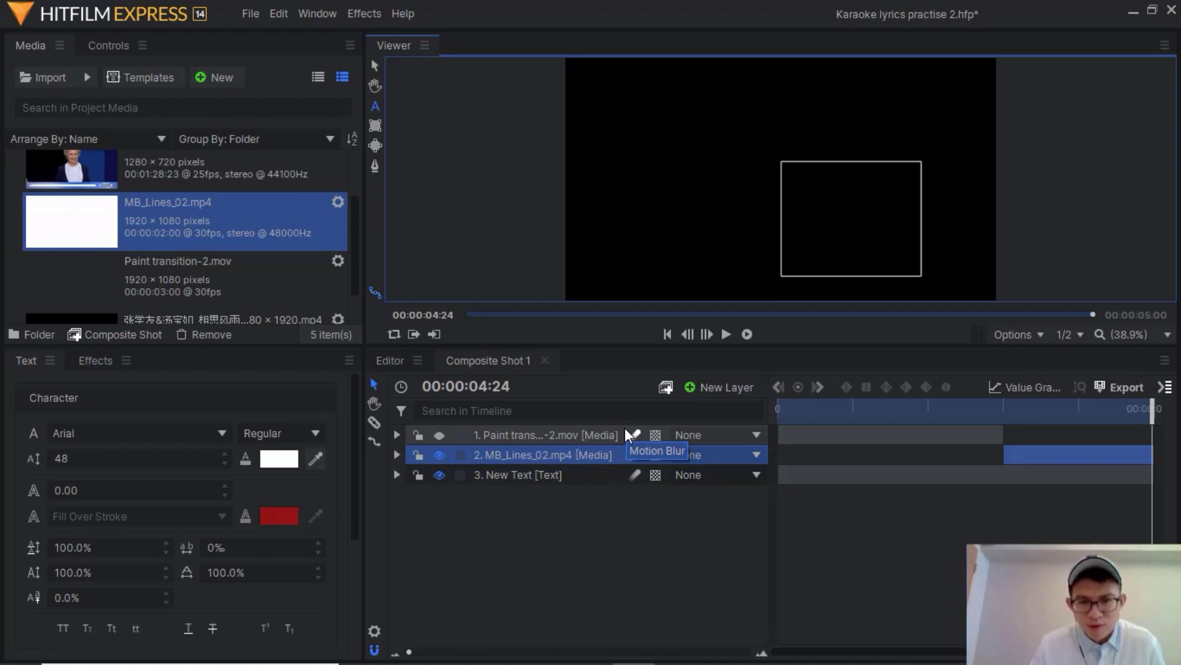
click(725, 335)
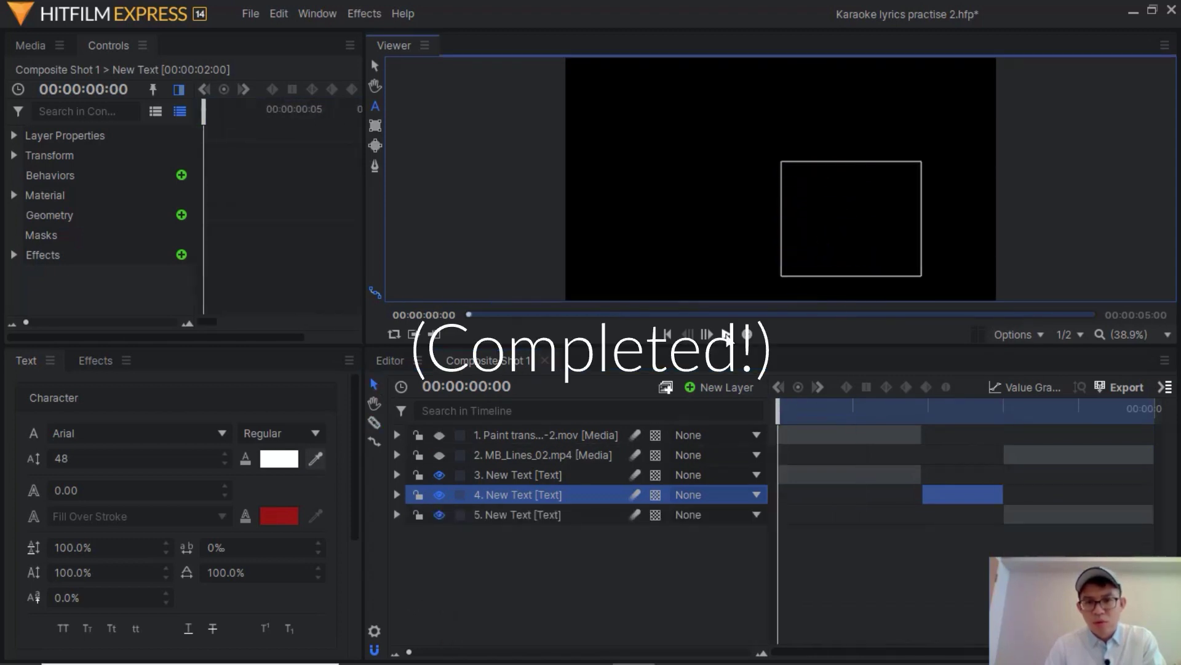
click(726, 336)
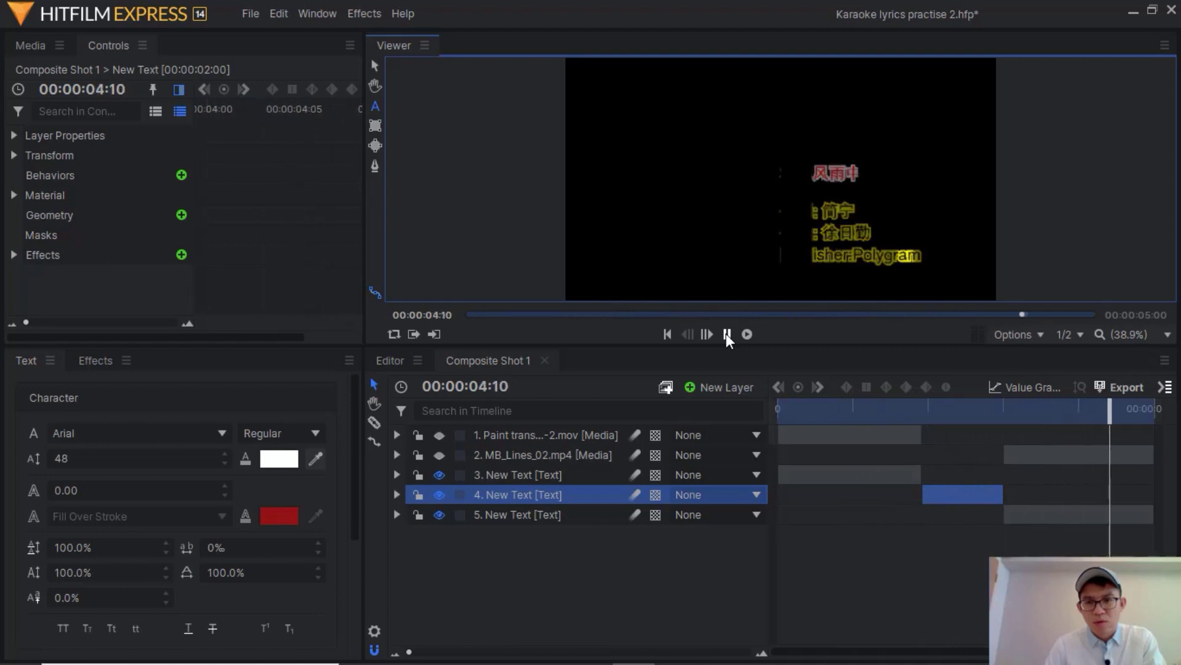
- In the Editor, place Composite Shot 1 on the White track at 0:00
click(390, 359)
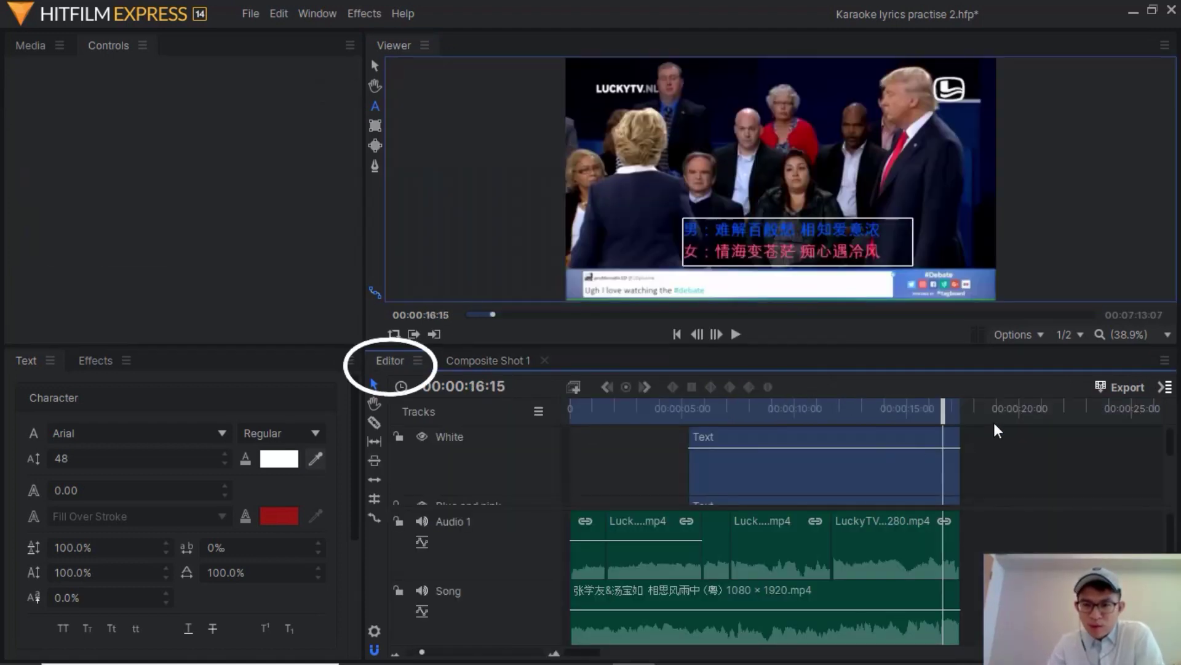
click(990, 410)
click(31, 45)
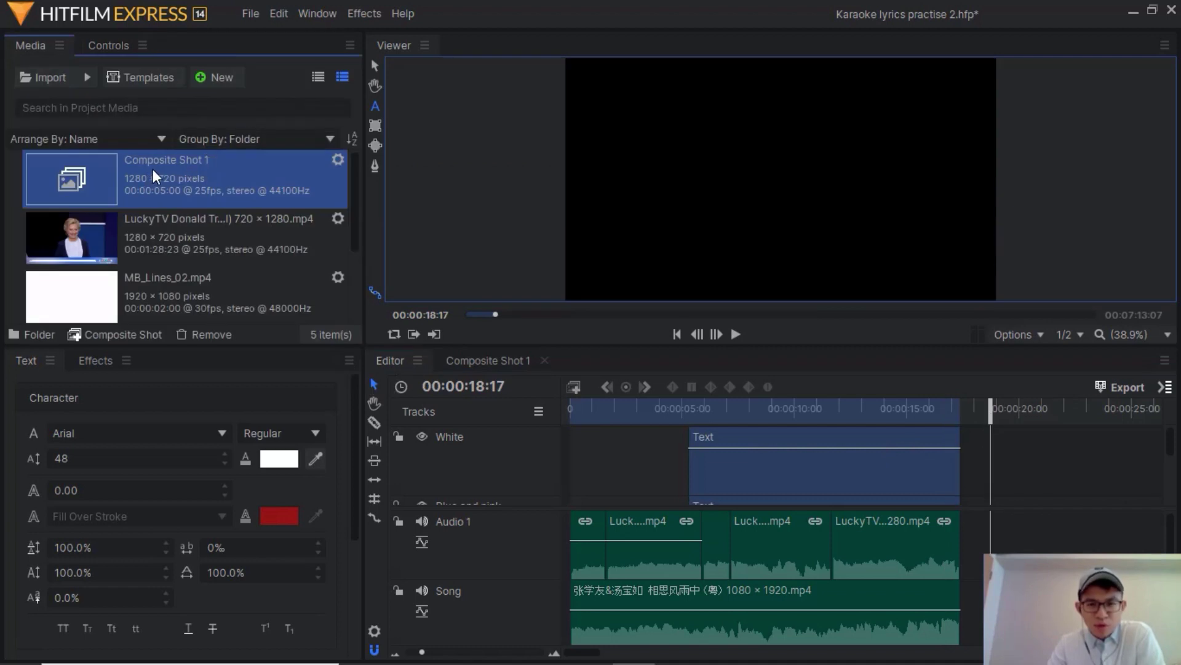
drag(152, 169, 997, 482)
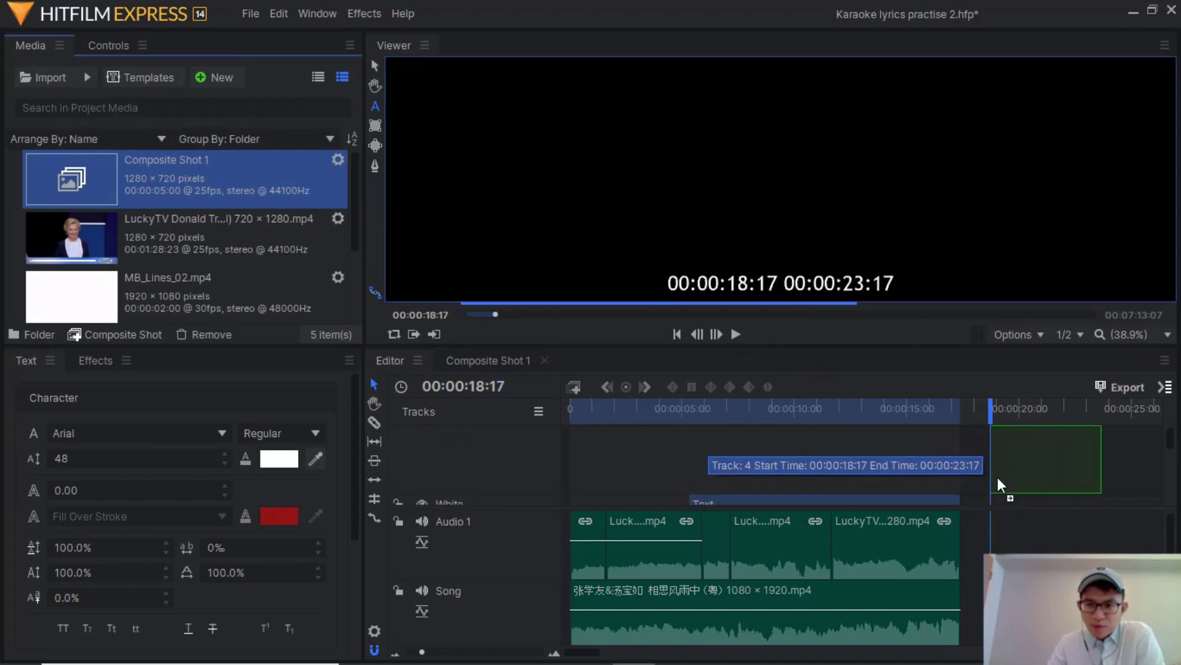
mouse_move(998, 482)
mouse_down()
mouse_move(998, 458)
mouse_move(1036, 449)
mouse_up()
drag(738, 437, 606, 435)
click(588, 407)
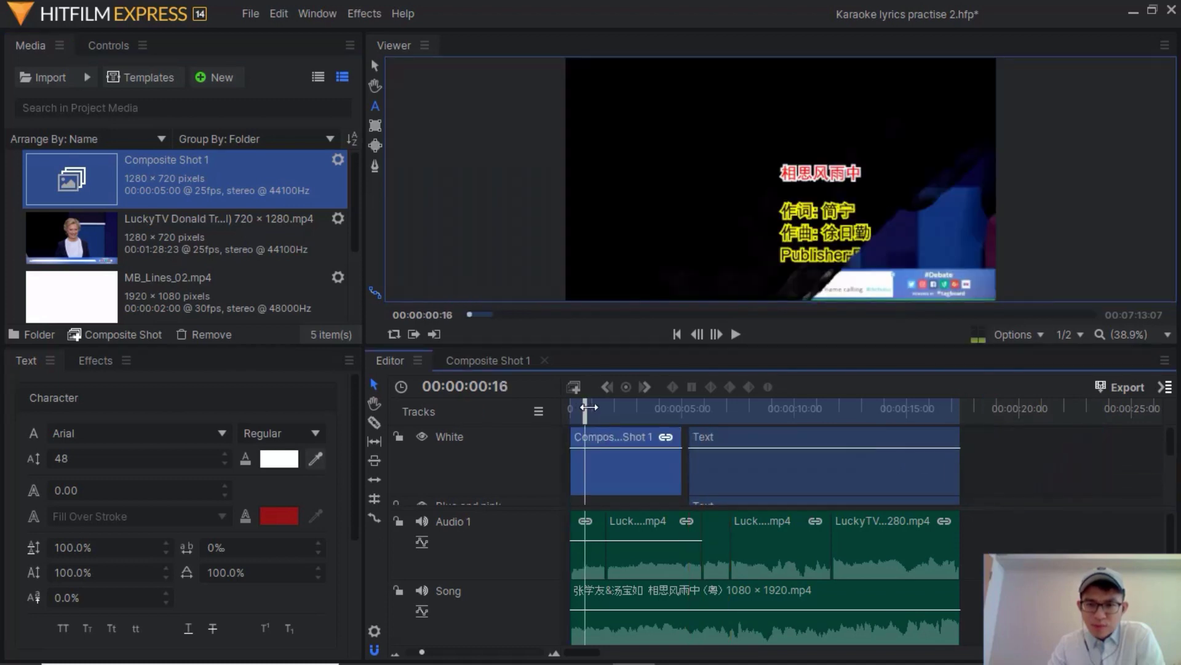
- Shift the composite to Position X -75, blend it with Screen, and rewind
click(95, 46)
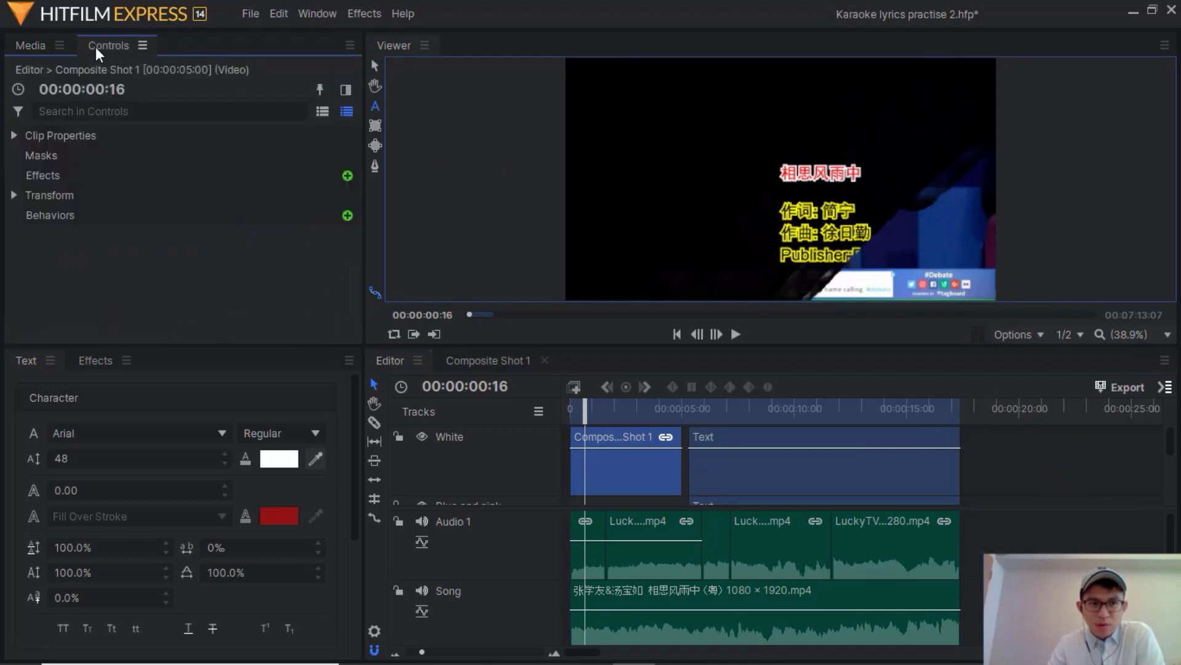
click(14, 195)
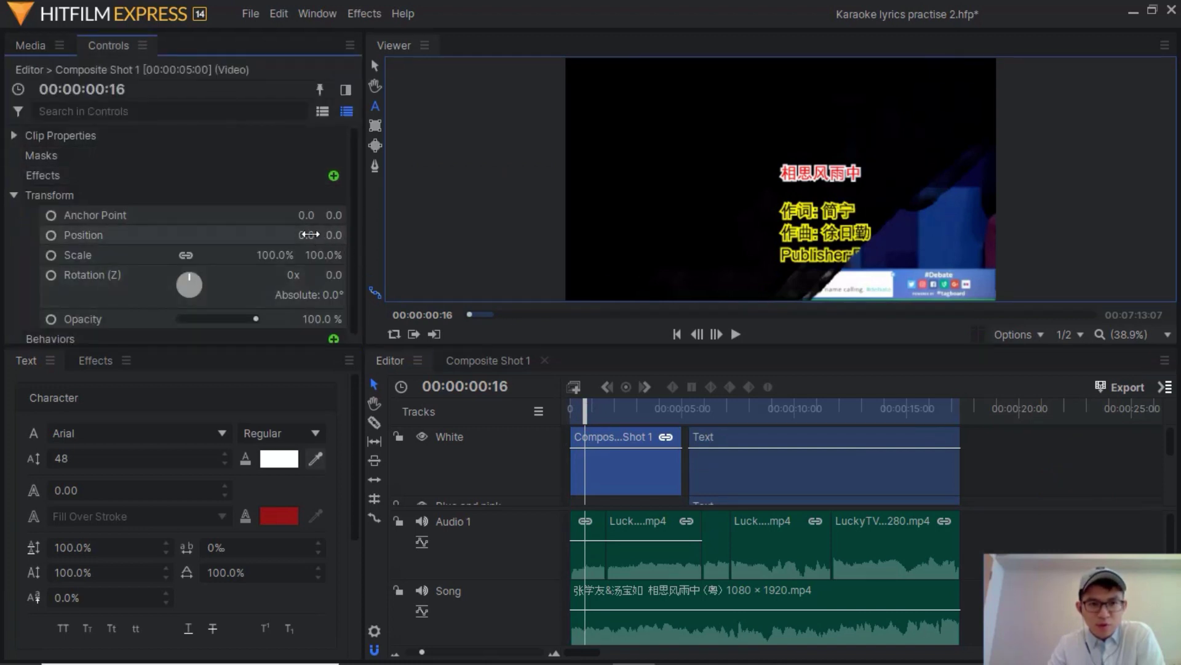
drag(307, 237, 525, 314)
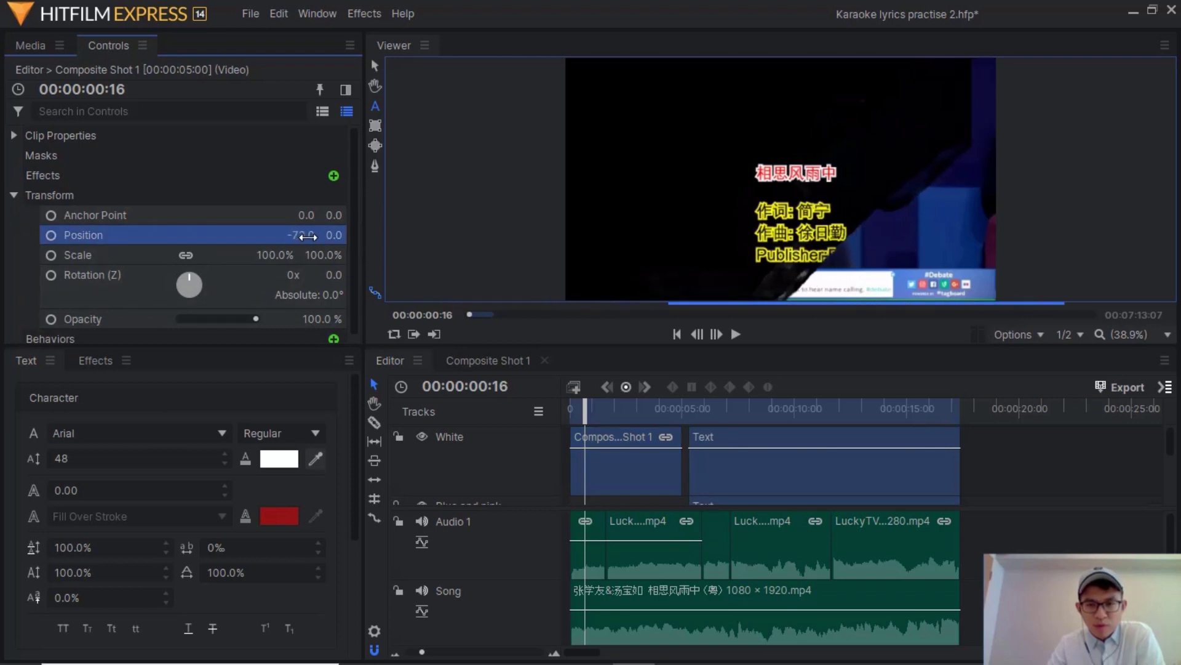
right_click(613, 437)
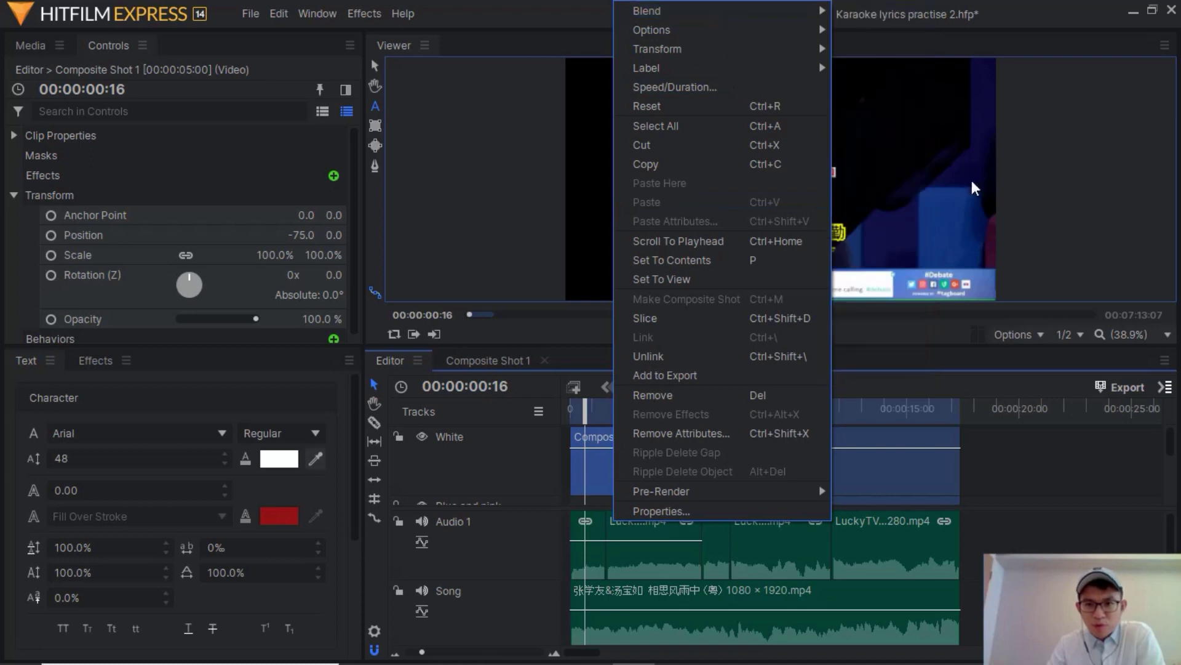
mouse_move(720, 10)
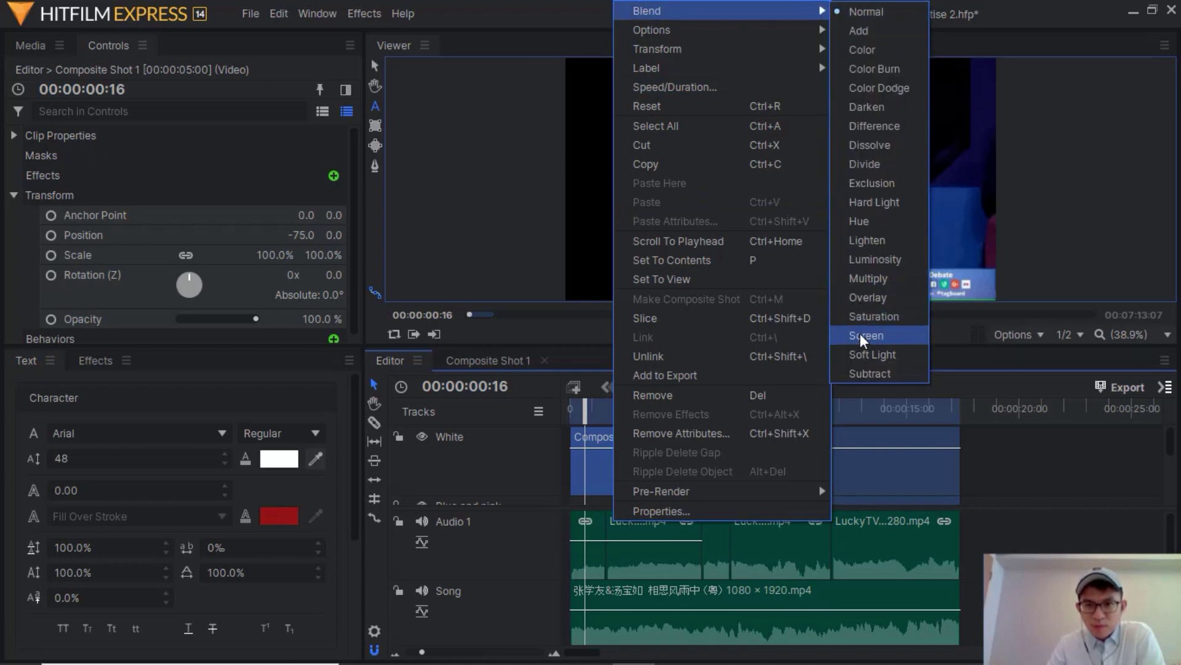
click(859, 333)
drag(582, 410, 573, 409)
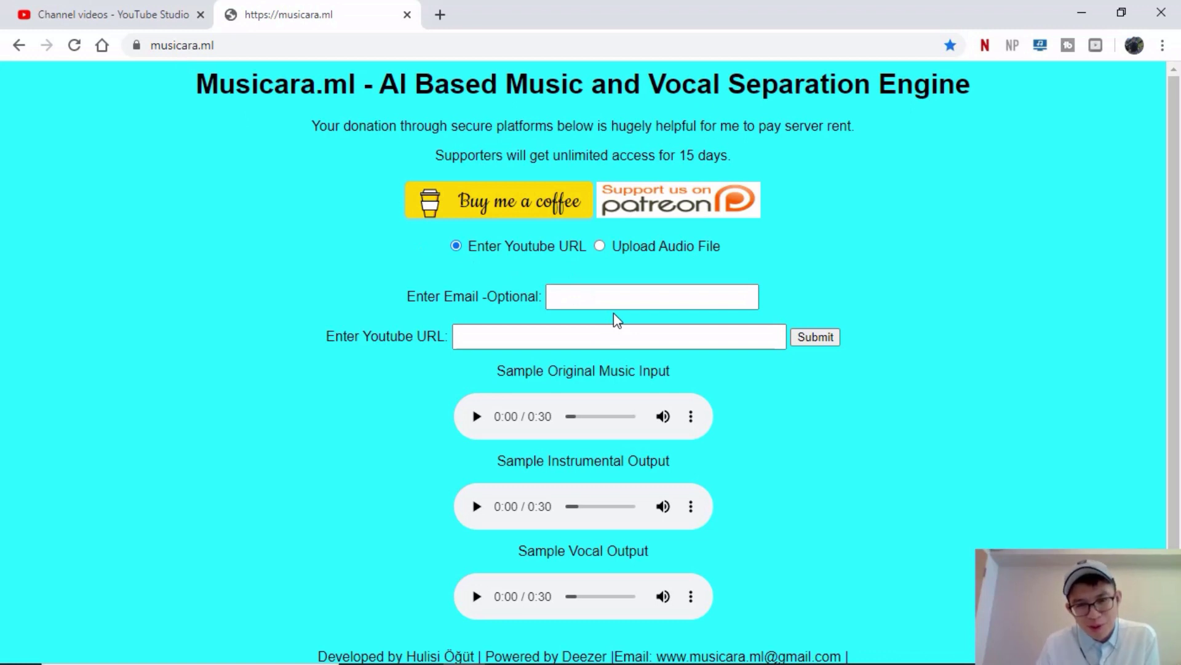
- Upload the 128 kbps song MP3 to Musicara.ml and submit it for separation
click(600, 247)
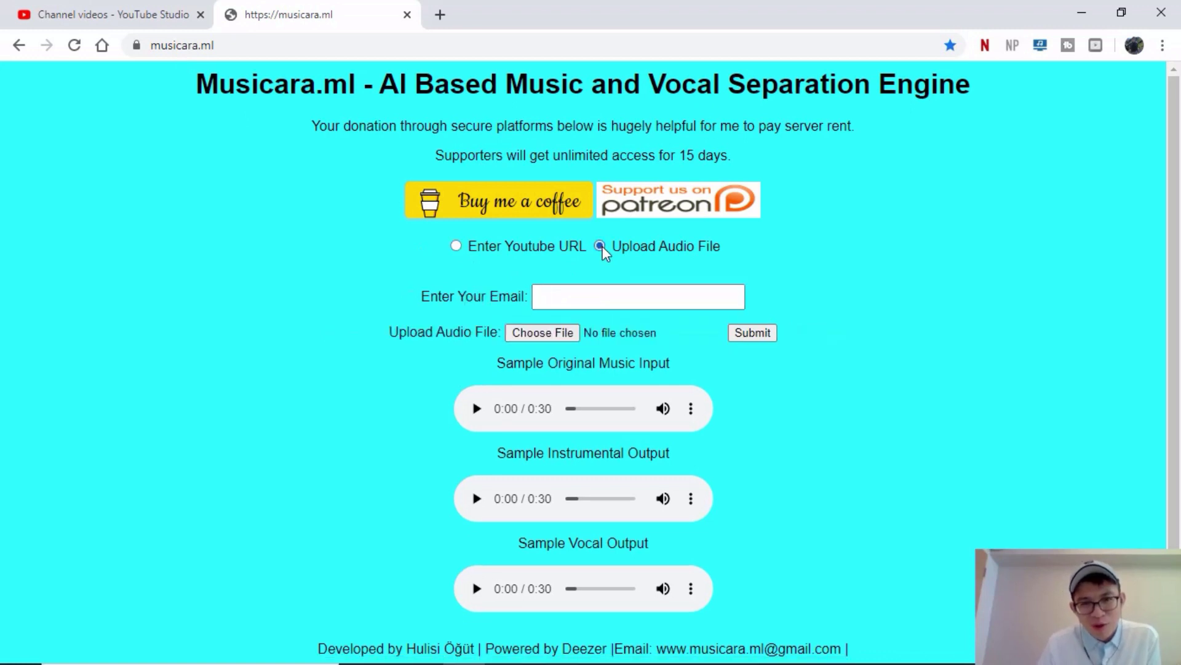
click(560, 335)
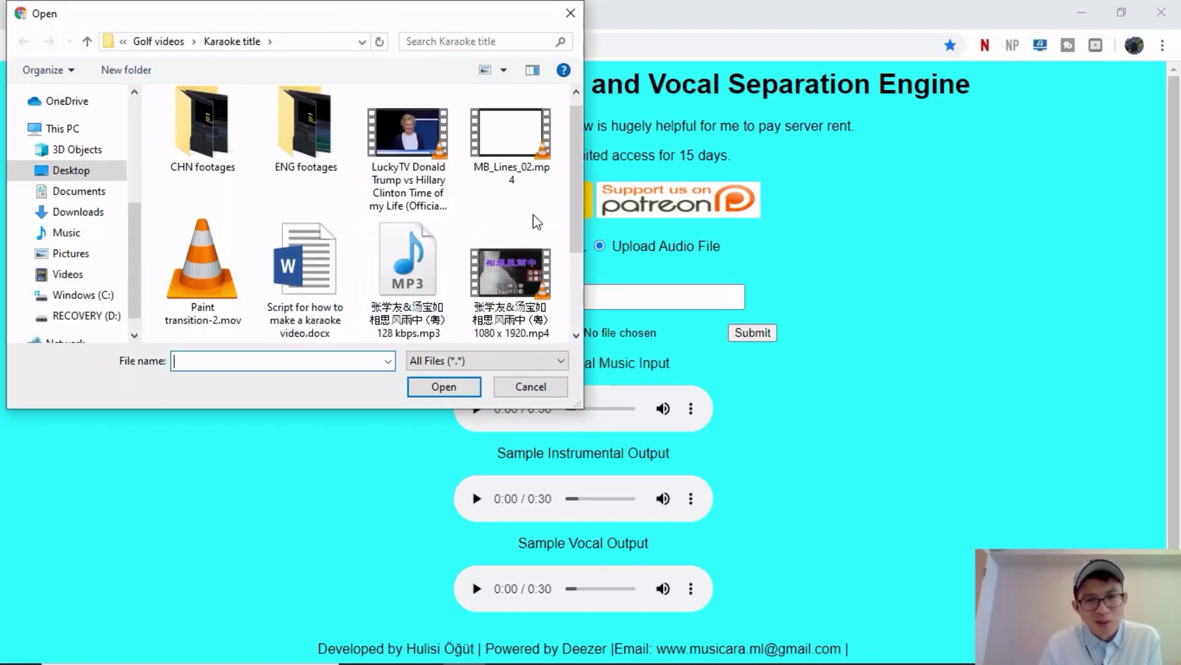
scroll(534, 222, down, 3)
click(408, 138)
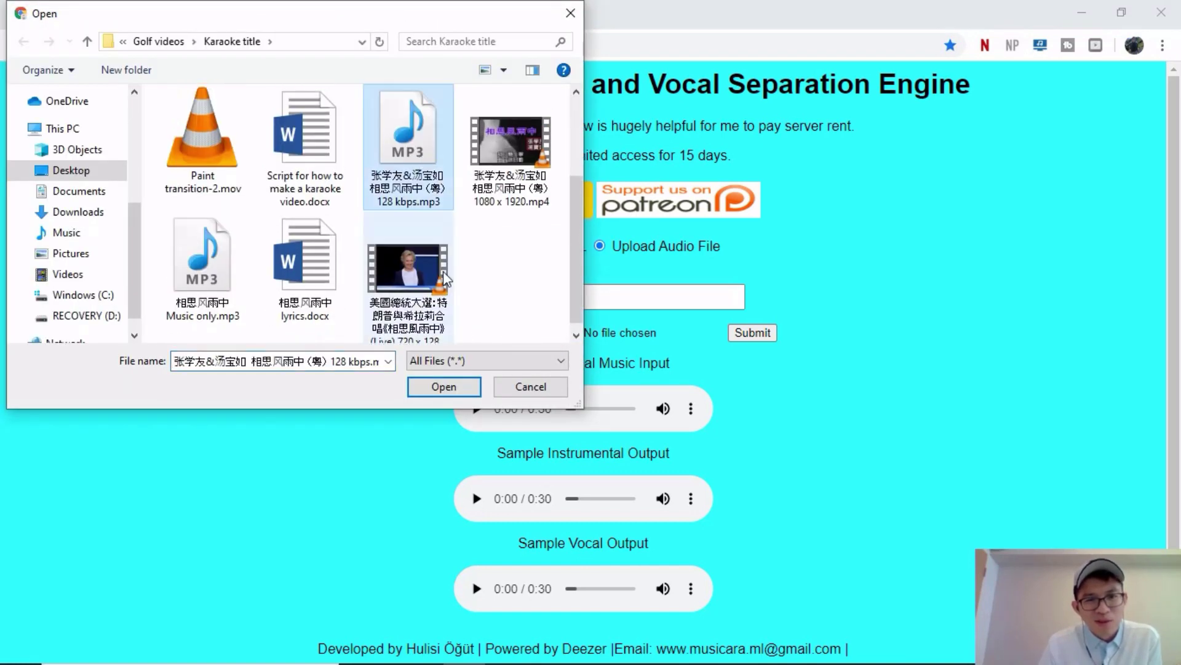
click(440, 388)
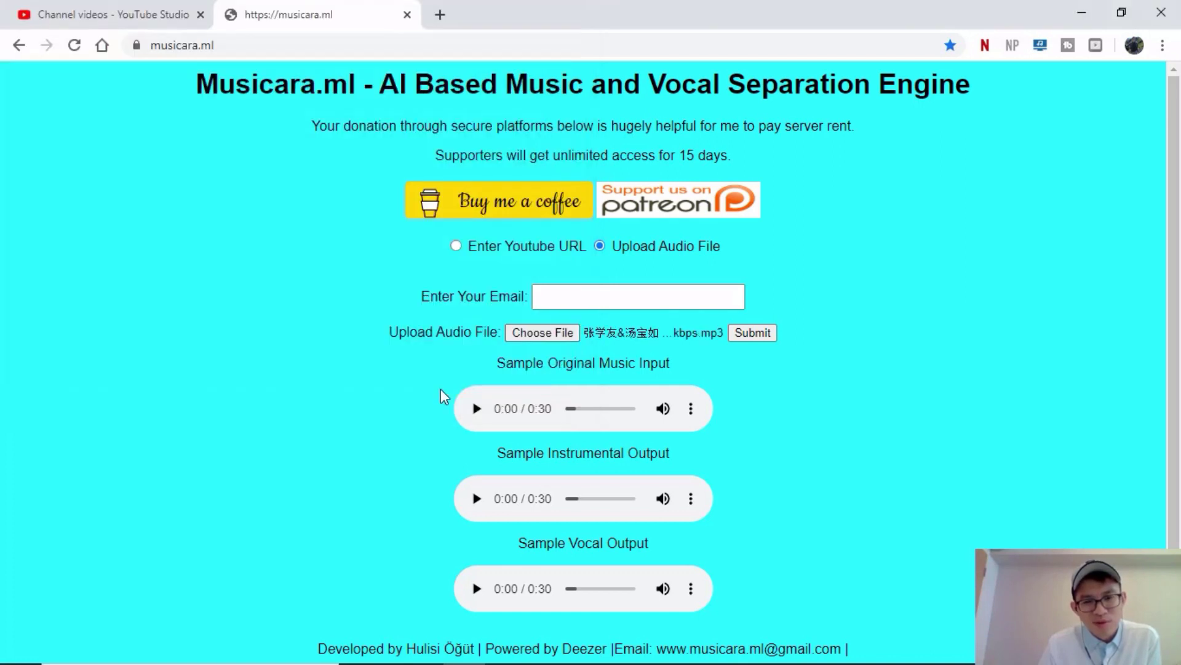
click(748, 333)
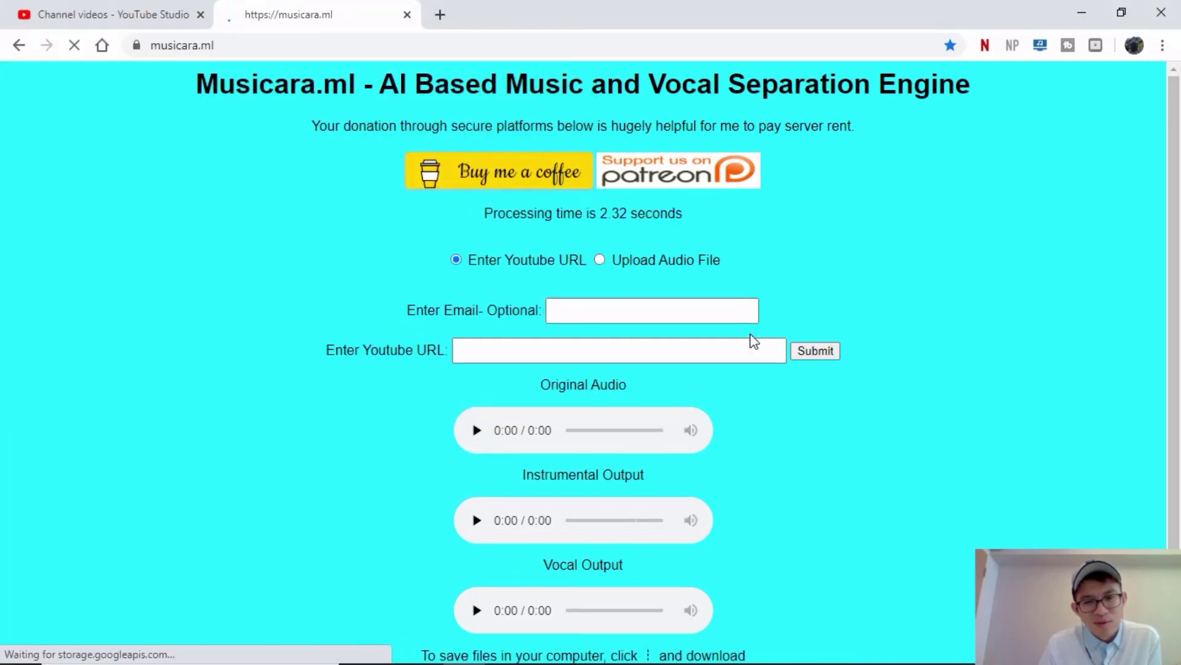
scroll(769, 456, down, 1)
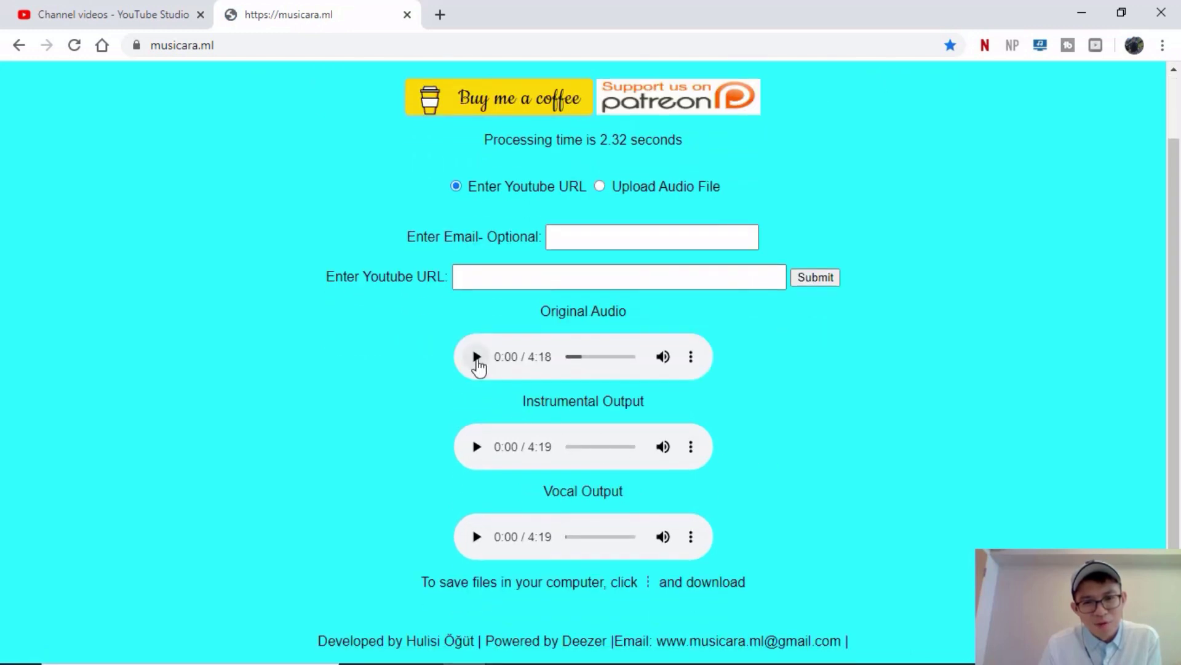
- Play the Original Audio, Instrumental Output and Vocal Output players in turn
click(477, 357)
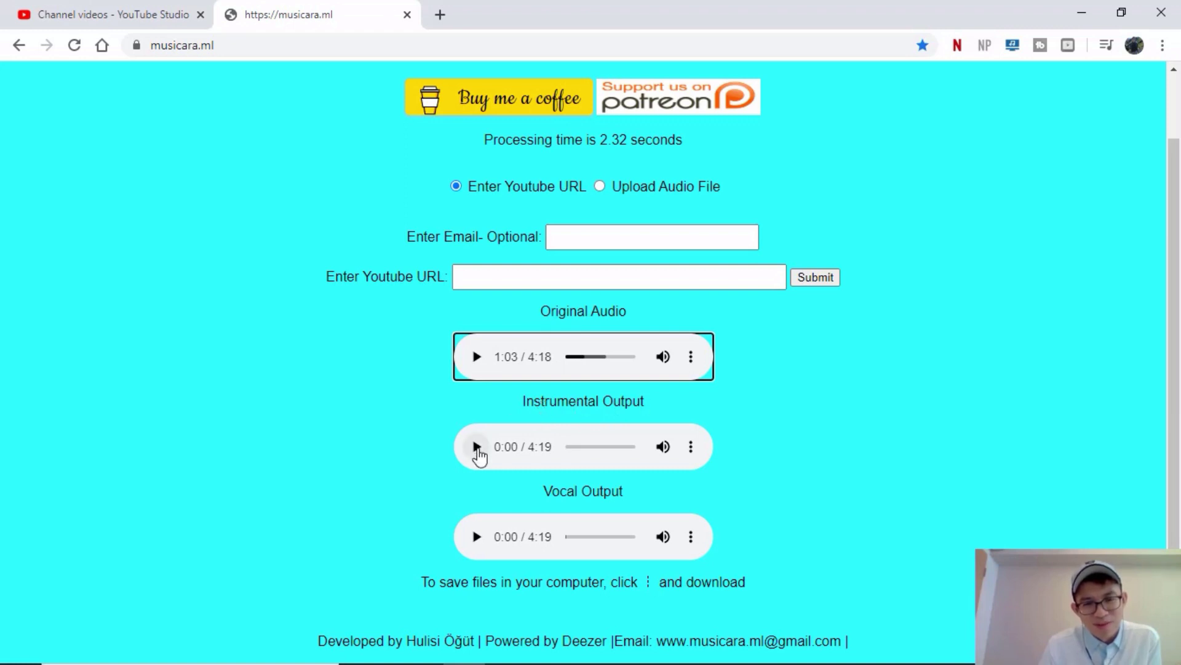
click(476, 448)
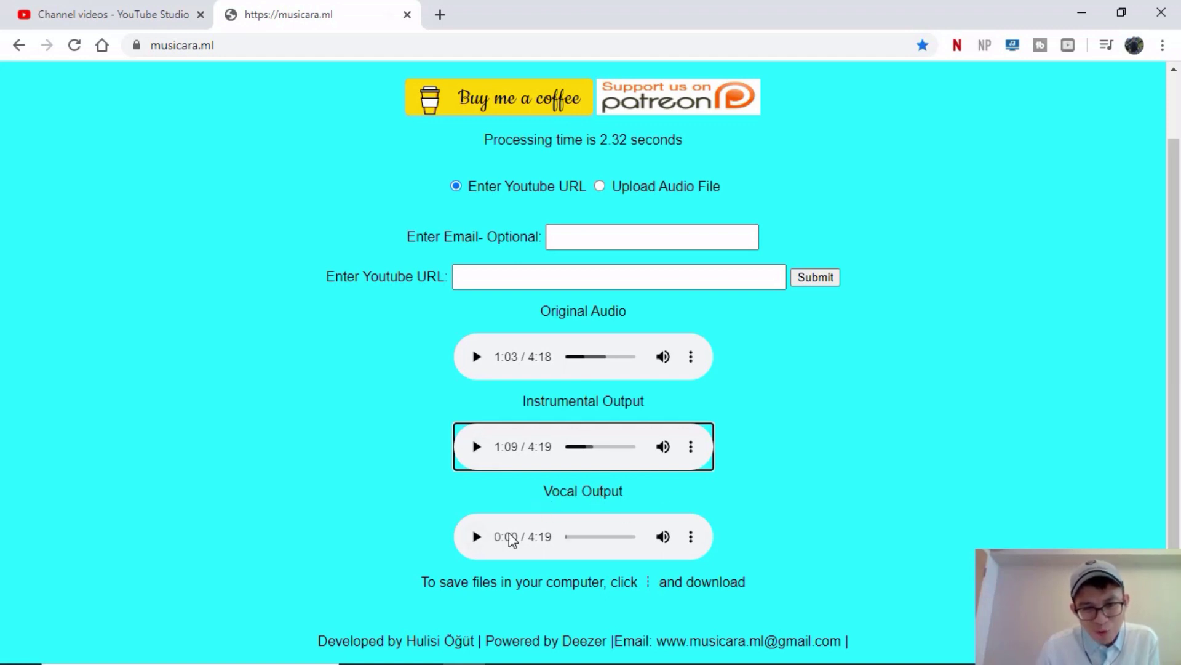
click(476, 538)
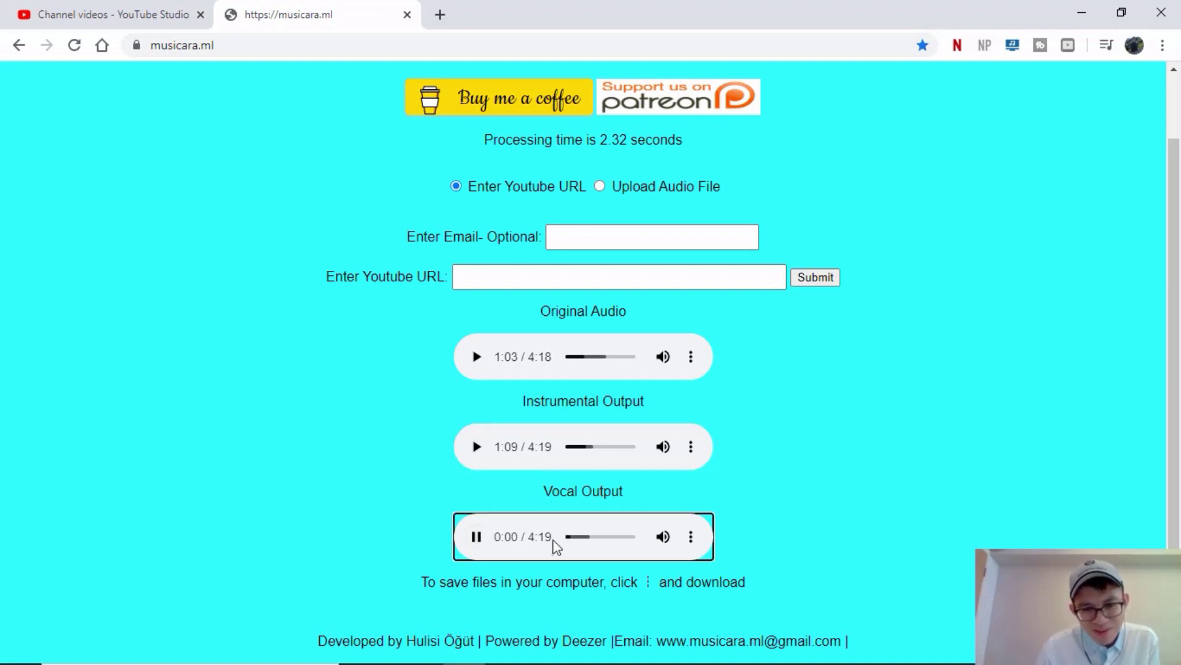